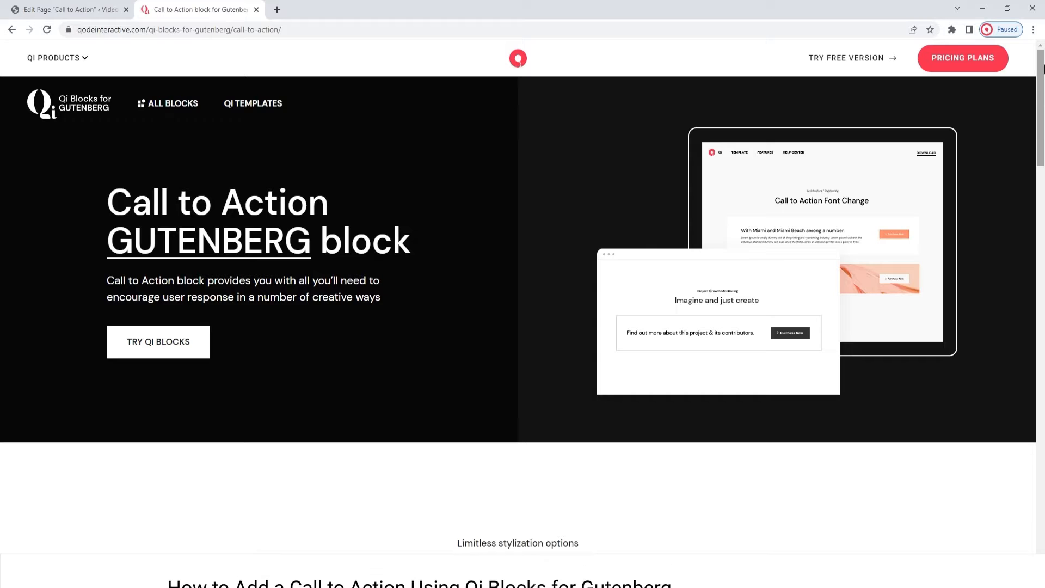
Look through the style examples on the Call to Action block's demo page down to its last sections.
{"action": "left_click_drag", "start_coordinate": [1043, 68], "coordinate": [1044, 171]}
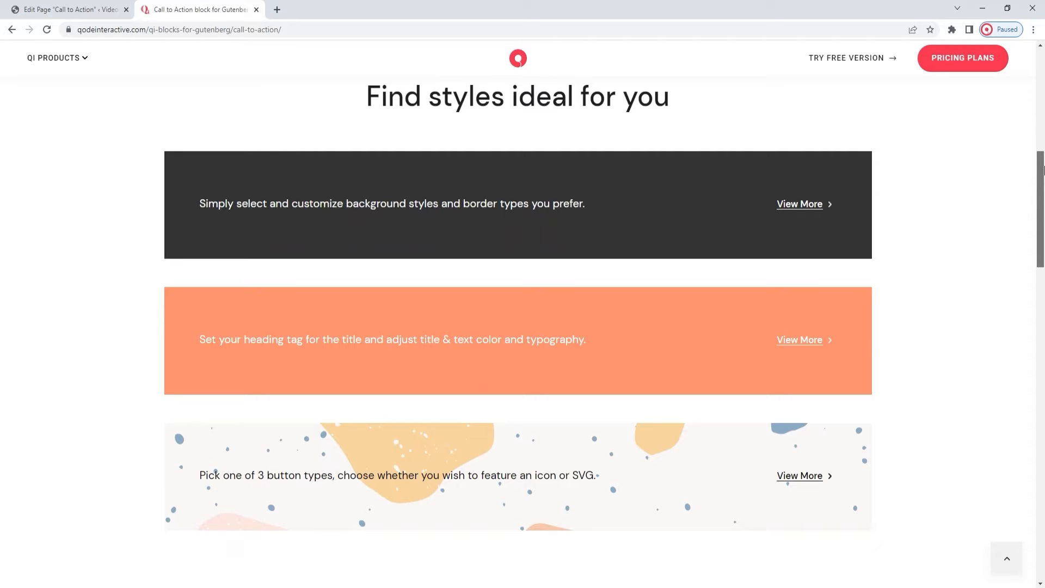
{"action": "left_click_drag", "start_coordinate": [1044, 171], "coordinate": [1044, 258]}
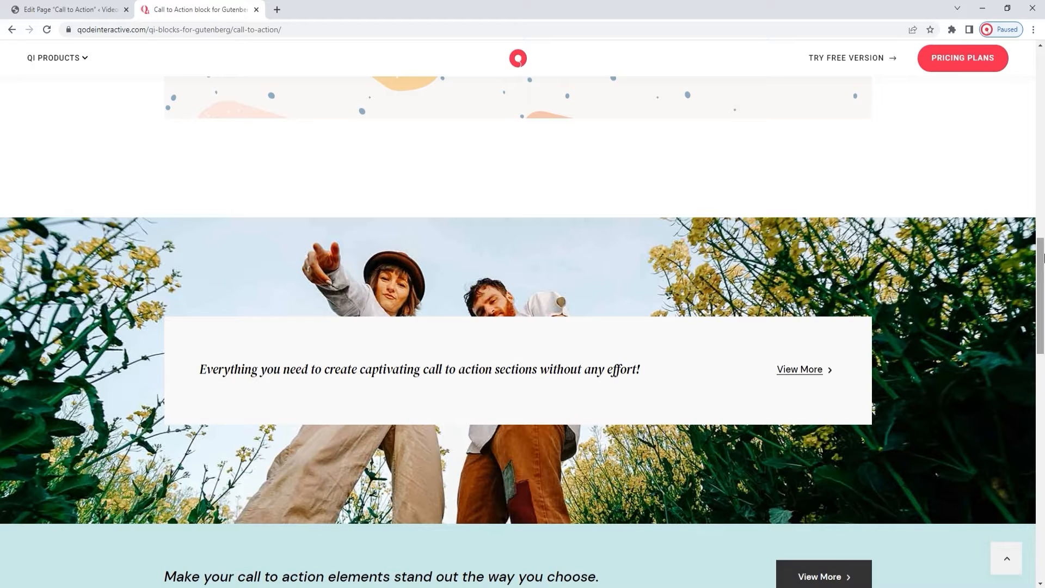
{"action": "left_click_drag", "start_coordinate": [1043, 255], "coordinate": [1042, 408]}
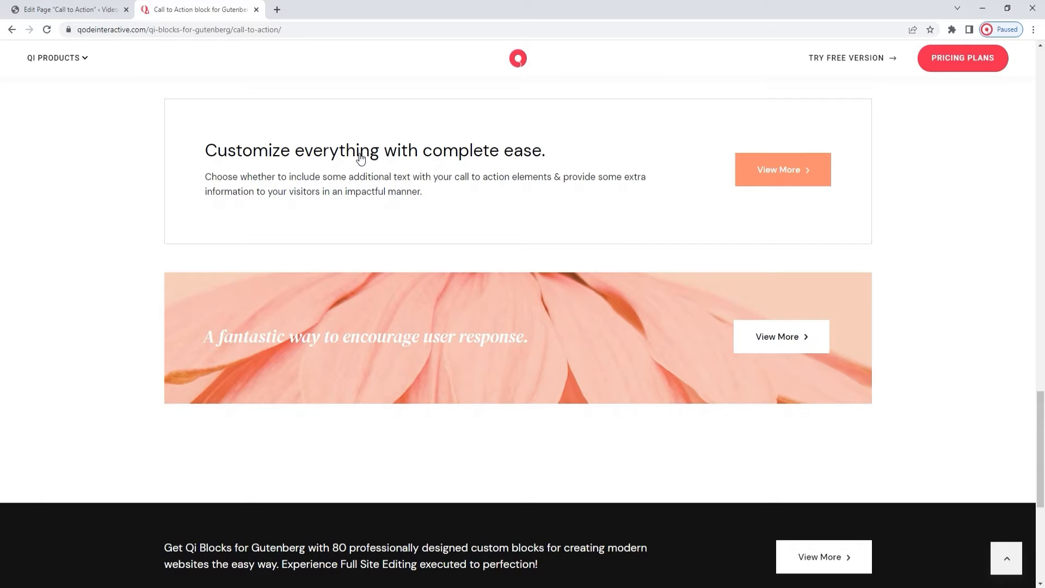
Switch to the Call to Action page in the WordPress editor and browse the full list of available blocks.
{"action": "left_click", "coordinate": [104, 6]}
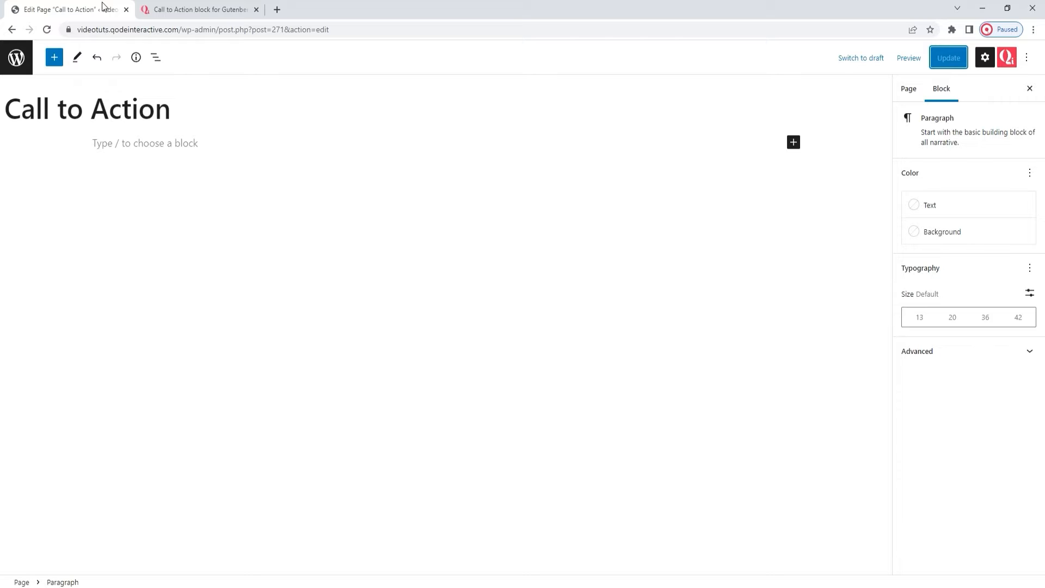
{"action": "left_click", "coordinate": [60, 59]}
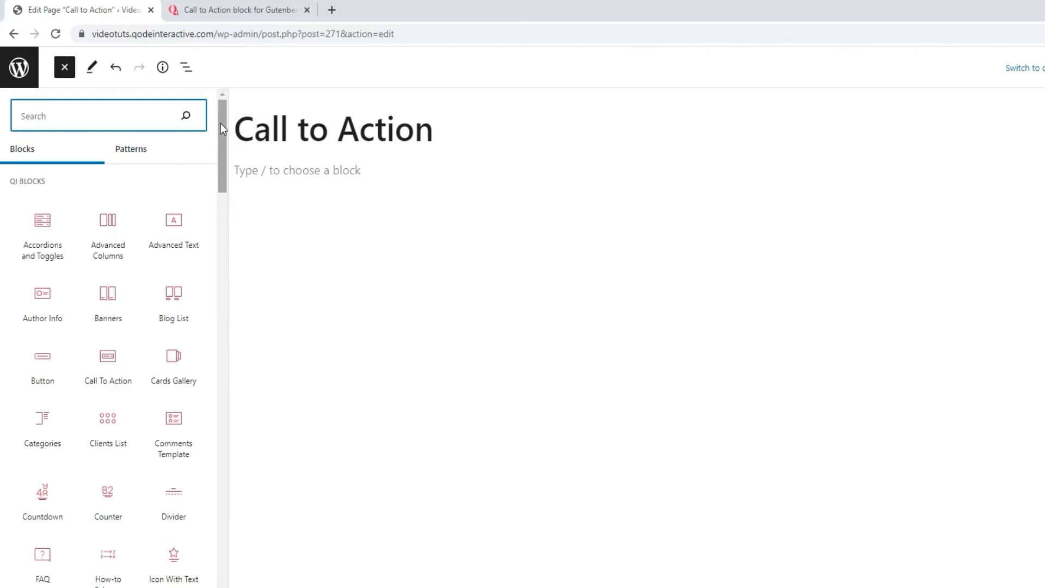
{"action": "left_click_drag", "start_coordinate": [220, 123], "coordinate": [181, 528]}
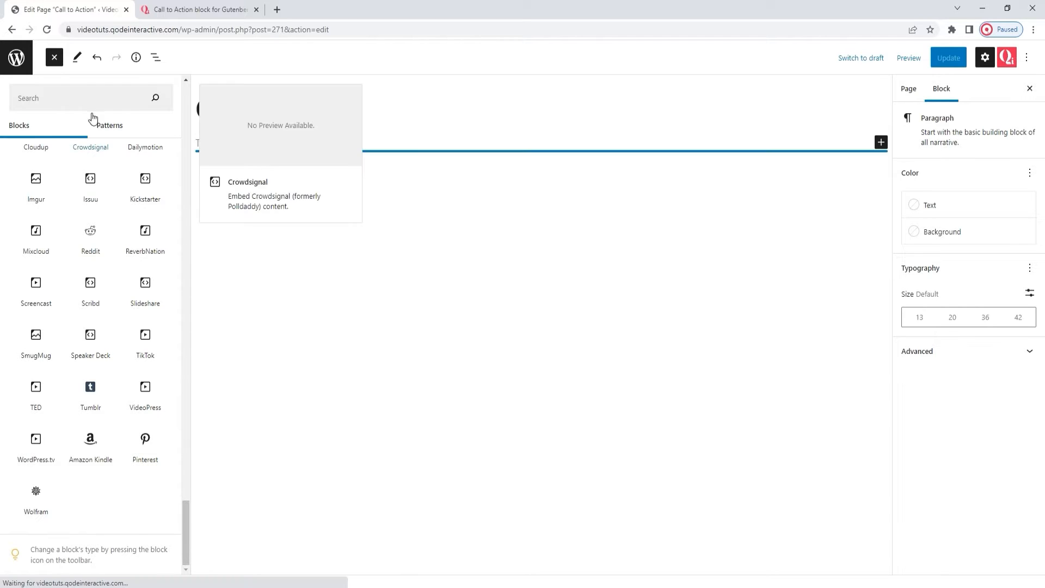
{"action": "left_click", "coordinate": [55, 58]}
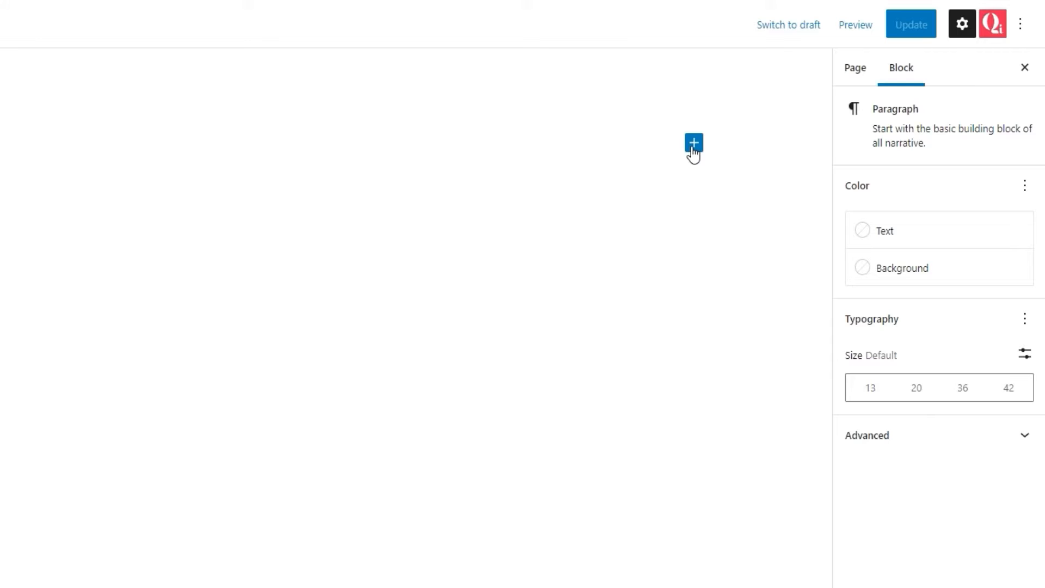
Search the blocks for "call" and insert the Call To Action block into the page.
{"action": "left_click", "coordinate": [691, 148]}
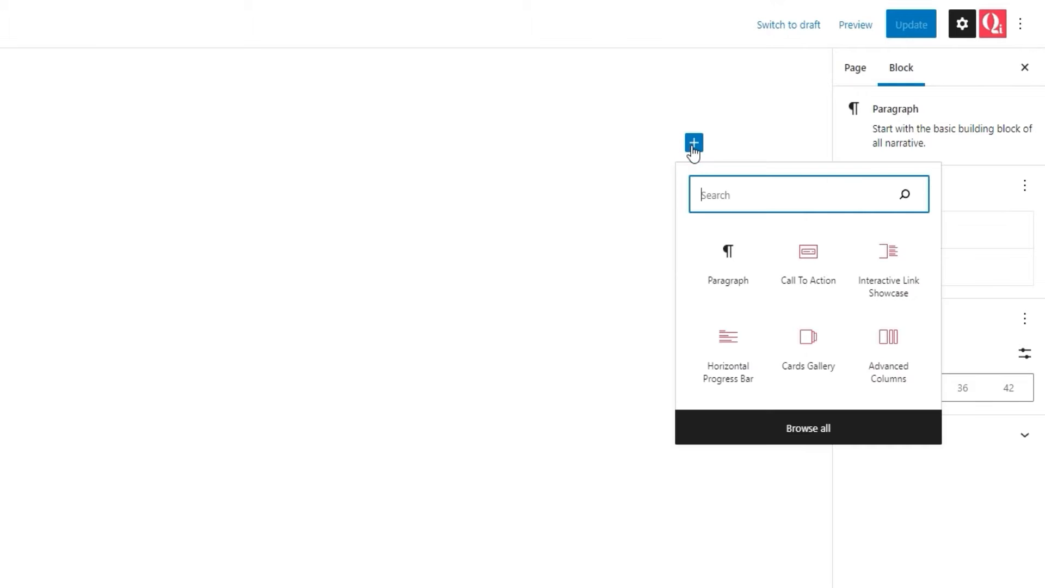
{"action": "left_click", "coordinate": [764, 199]}
{"action": "type", "text": "call"}
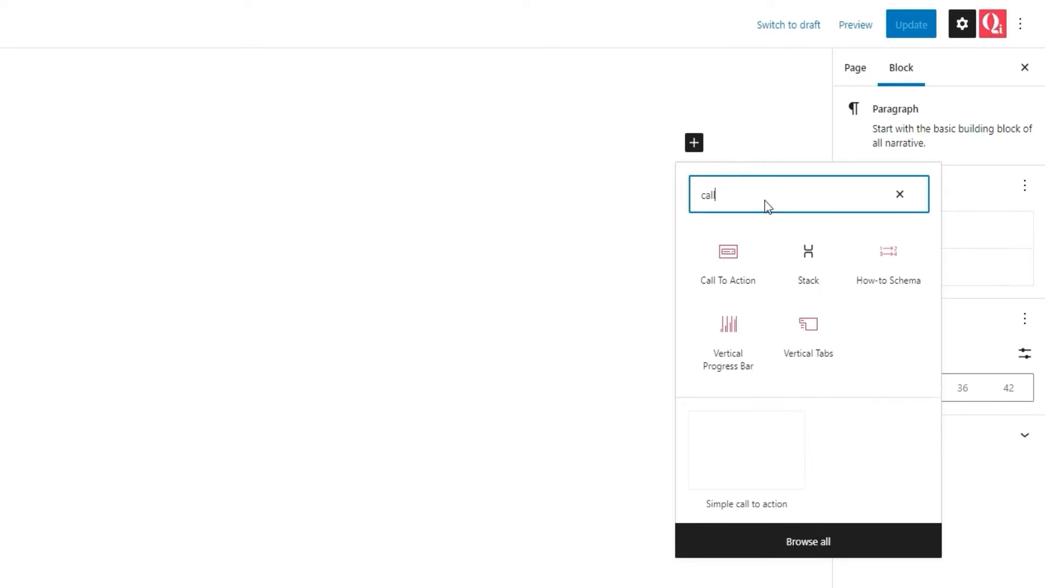
{"action": "left_click", "coordinate": [731, 263]}
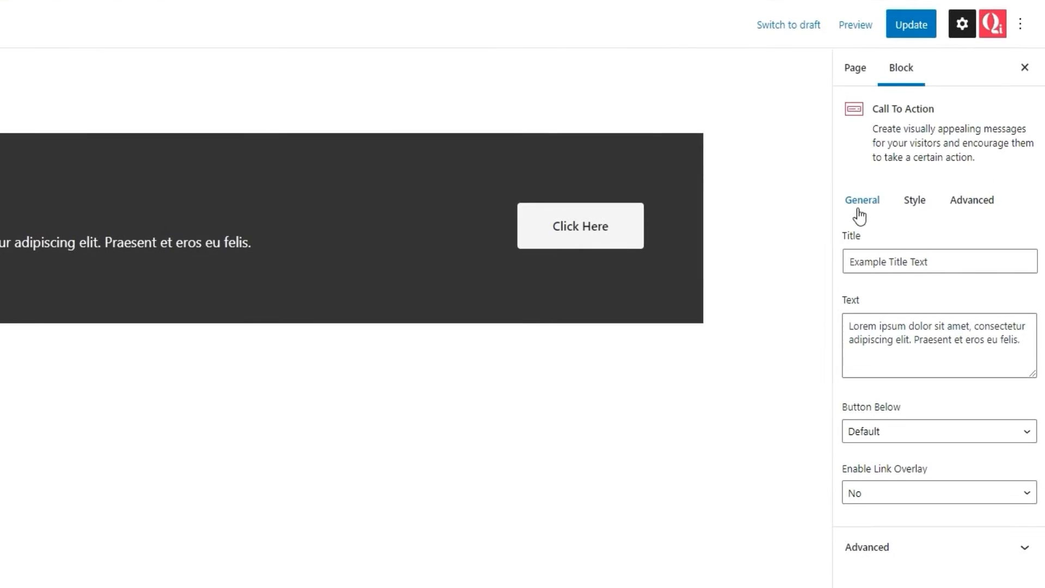
Set the Call To Action block's title to "Customize everything with complete ease.".
{"action": "left_click", "coordinate": [859, 210]}
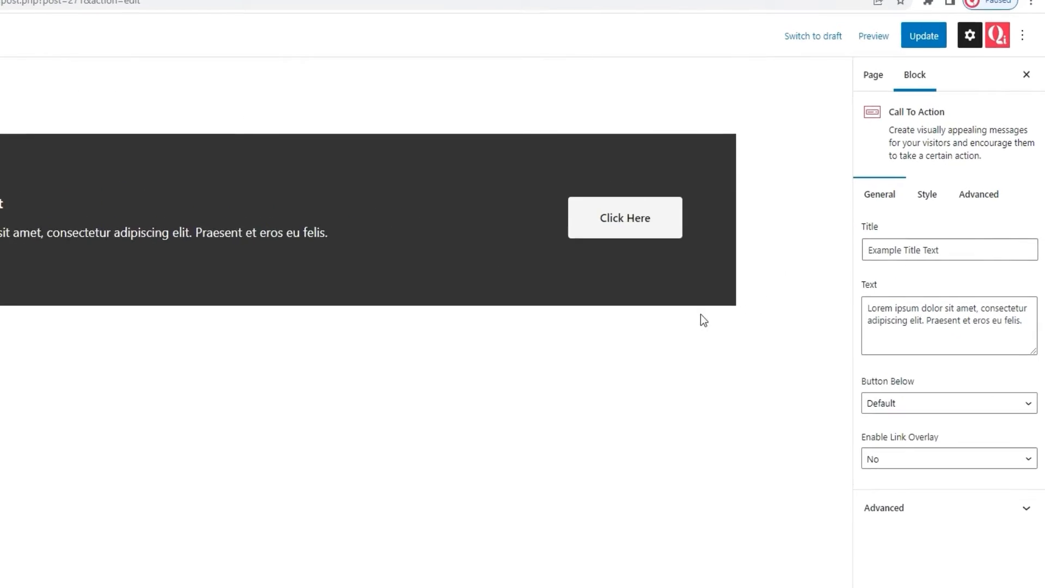
{"action": "triple_click", "coordinate": [912, 253]}
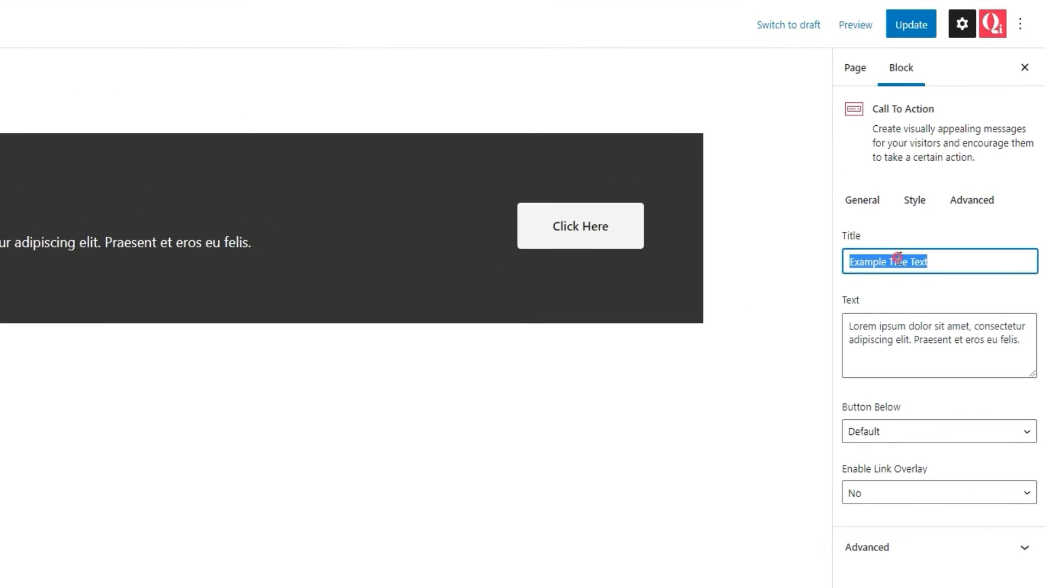
{"action": "type", "text": "Customize everything with complete ease."}
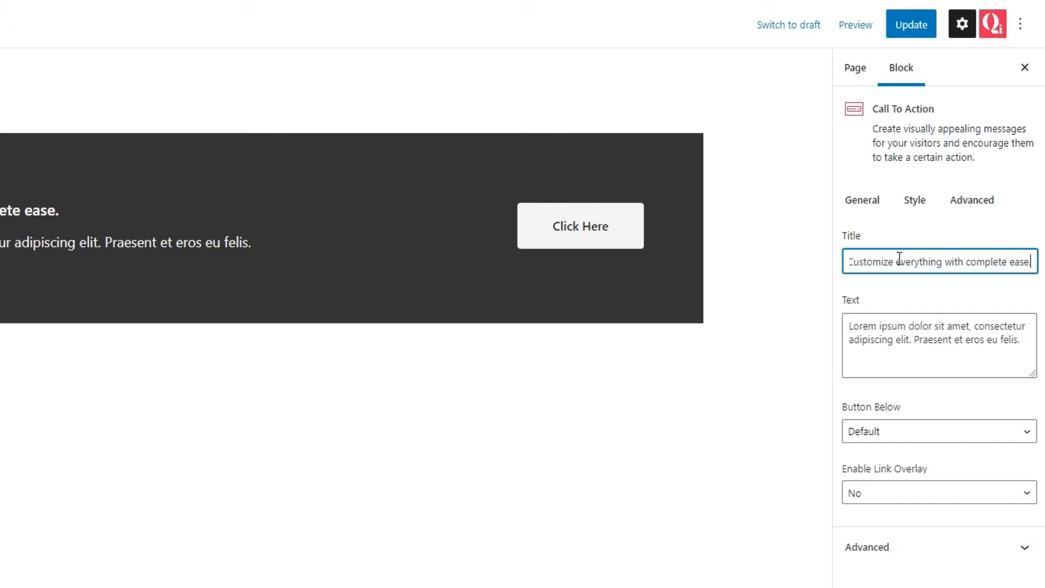
Set the text to "Choose whether to include some additional text with your call to action elements & provide some extra information to your visitors in an impactful manner.".
{"action": "left_click", "coordinate": [888, 325]}
{"action": "triple_click", "coordinate": [889, 325]}
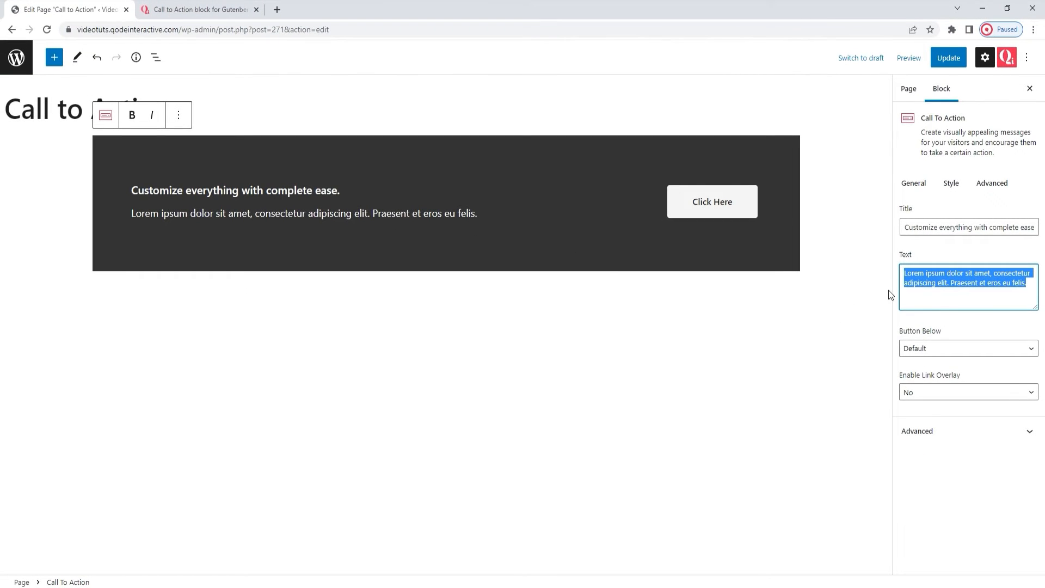
{"action": "type", "text": "Choose whether to include some additional text with your call to action elements & "}
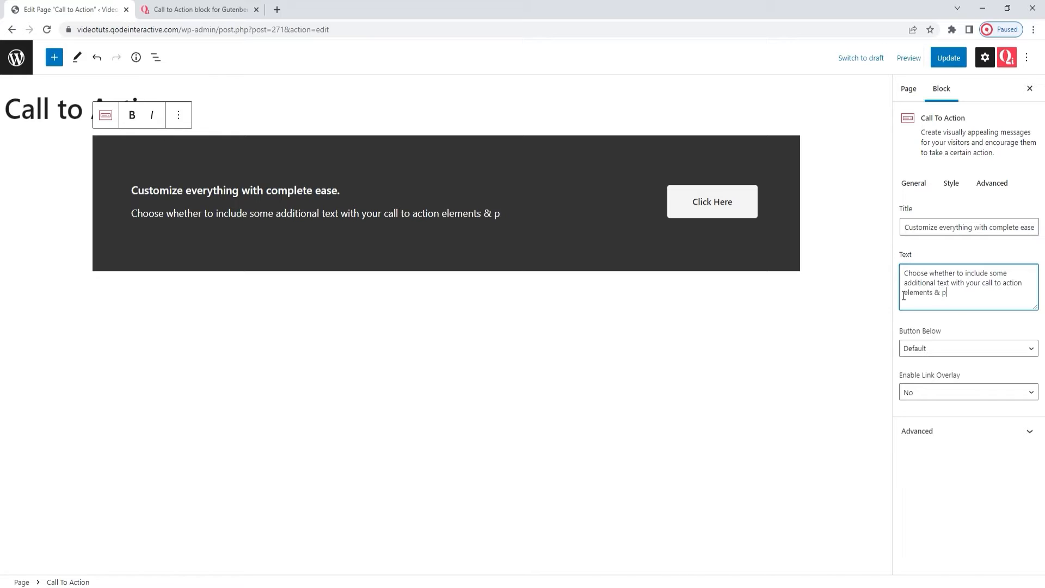
{"action": "type", "text": "provide some extra information to your visitors in an impactful manner."}
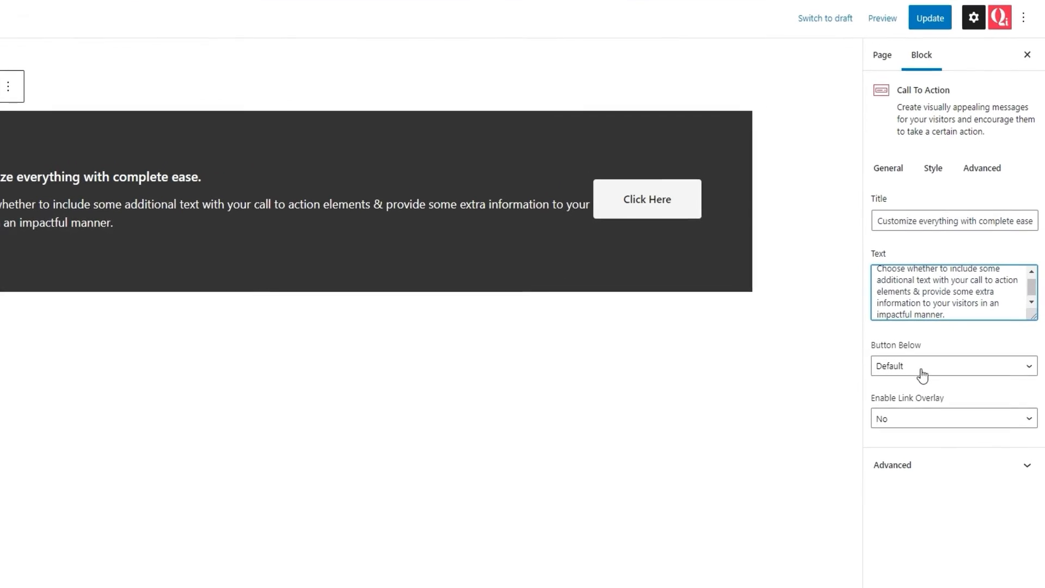
Set the block's Button Below option to Below 1024px and Enable Link Overlay to Yes.
{"action": "left_click", "coordinate": [922, 374]}
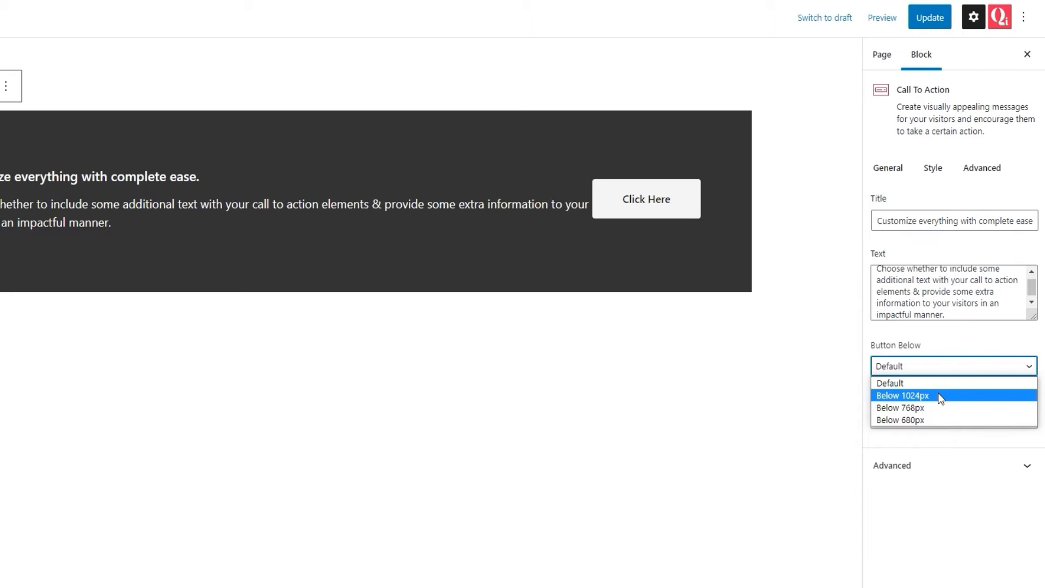
{"action": "left_click", "coordinate": [938, 397]}
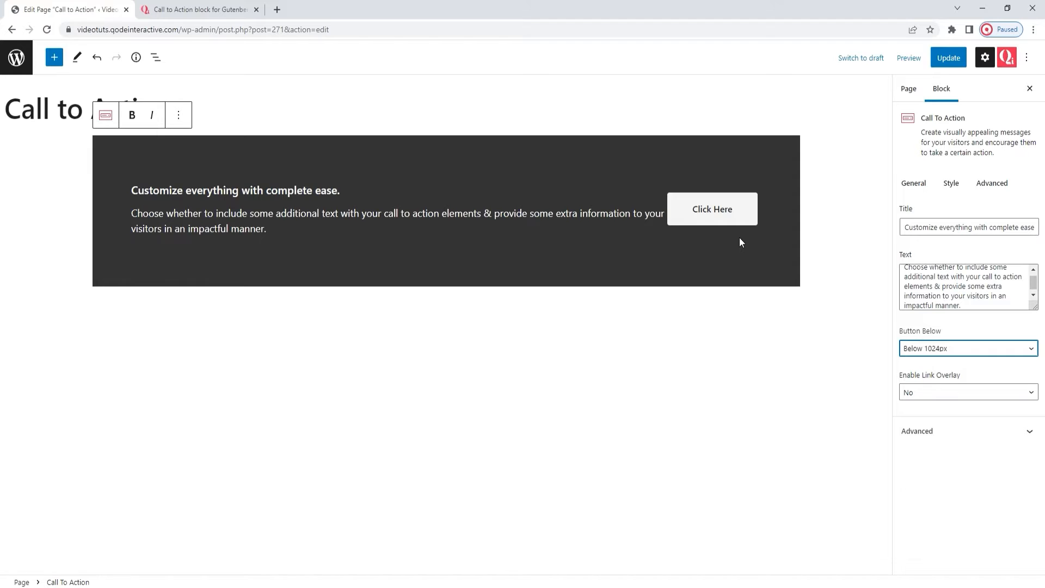
{"action": "left_click", "coordinate": [908, 392]}
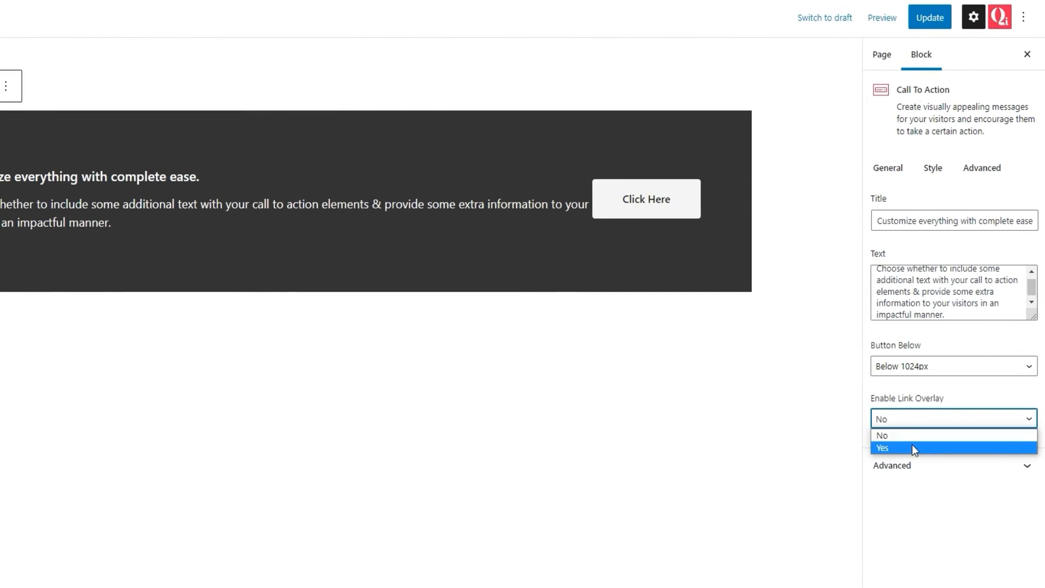
{"action": "left_click", "coordinate": [913, 448]}
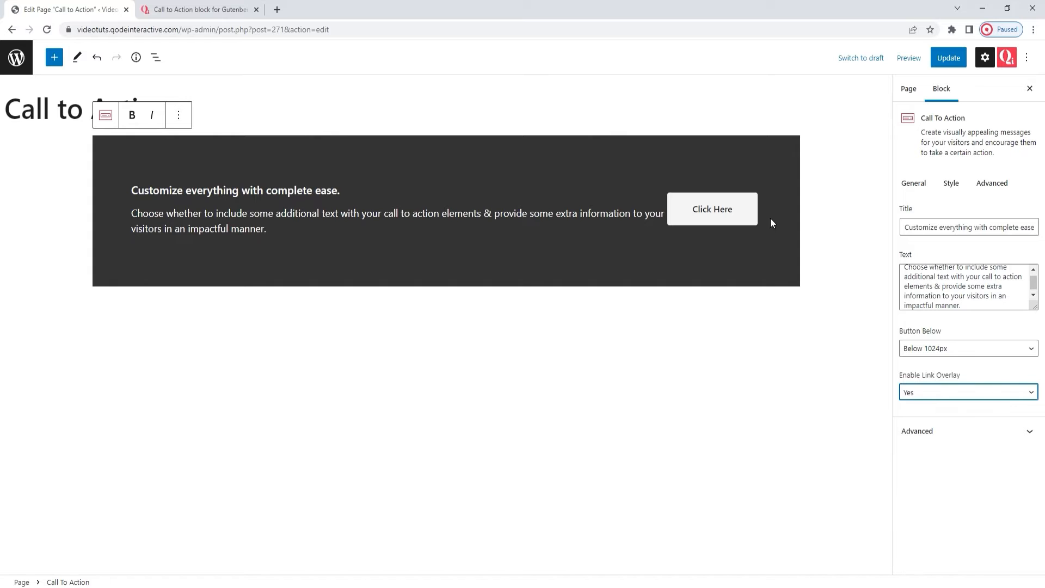
{"action": "left_click", "coordinate": [945, 429]}
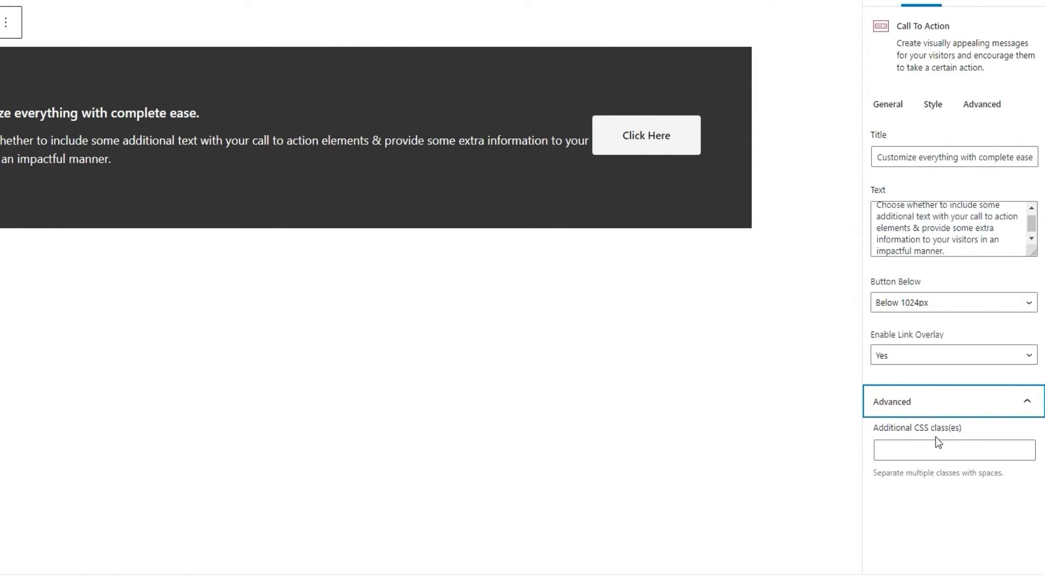
{"action": "left_click", "coordinate": [925, 413]}
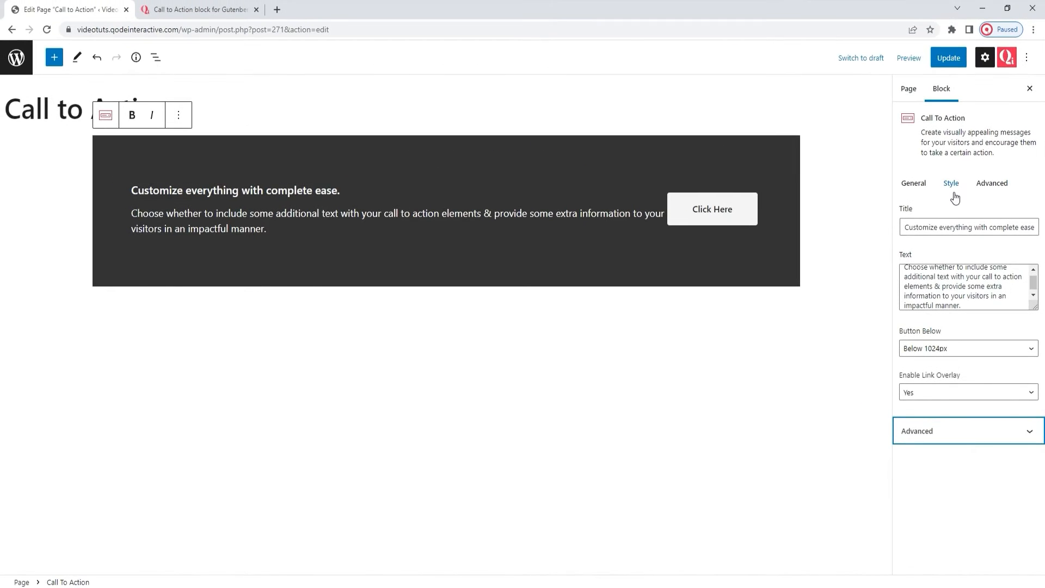
Set the block's title tag to H3 in its style settings.
{"action": "left_click", "coordinate": [952, 185]}
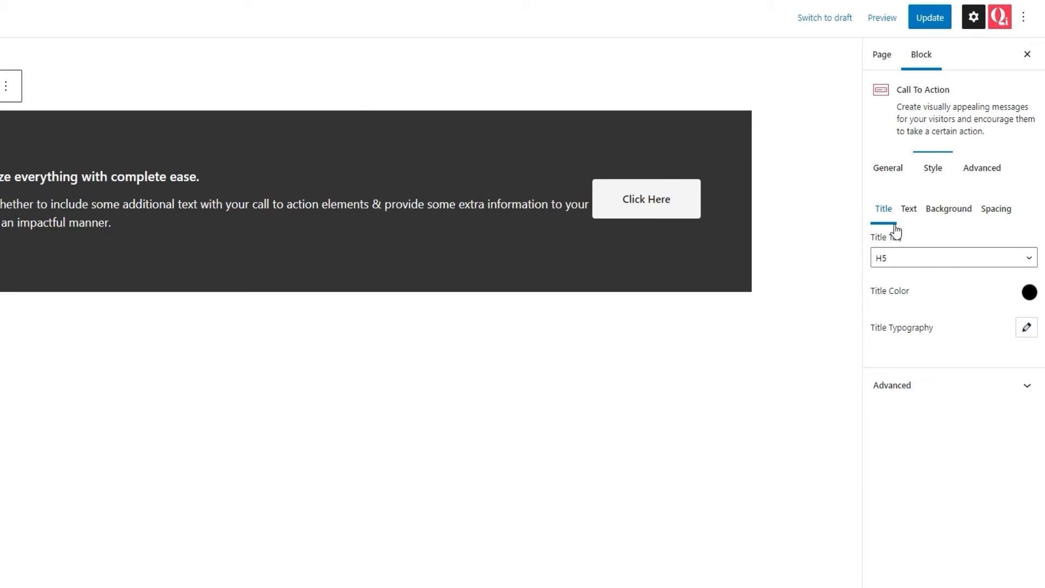
{"action": "left_click", "coordinate": [909, 263]}
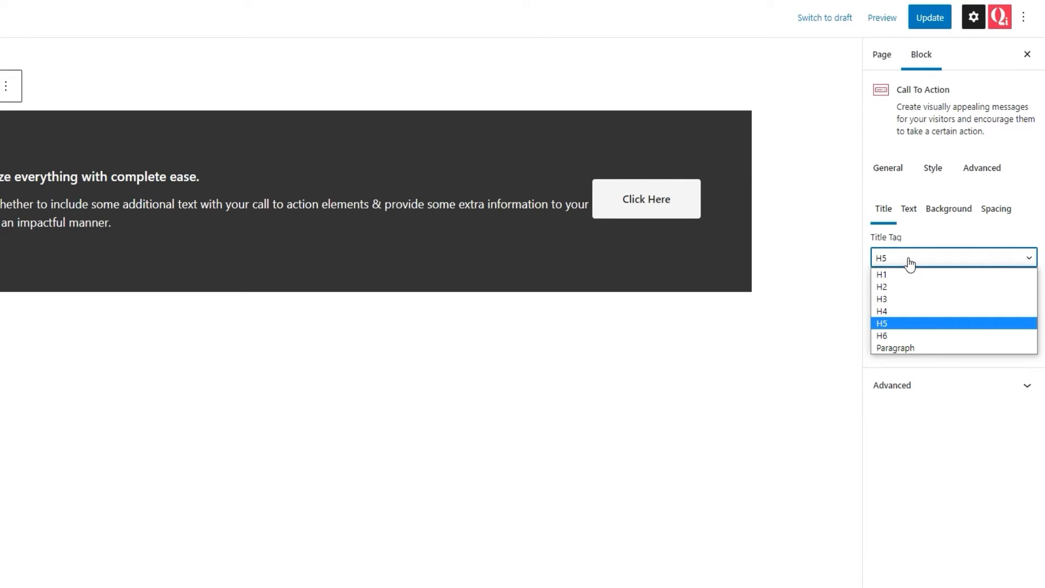
{"action": "left_click", "coordinate": [895, 299]}
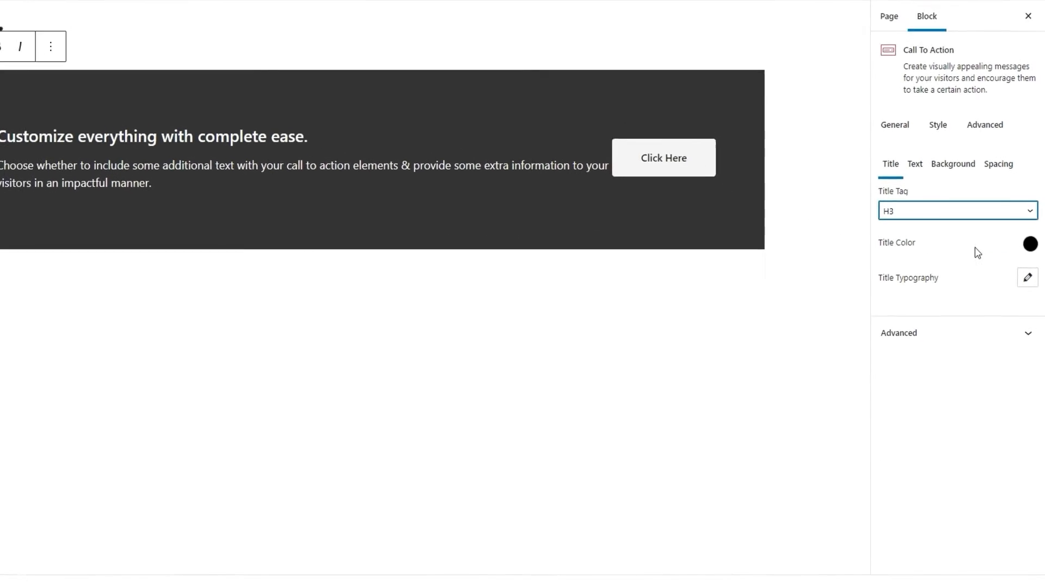
Set the title color to black with the hex value 000000.
{"action": "left_click", "coordinate": [1027, 234]}
{"action": "left_click_drag", "start_coordinate": [972, 286], "coordinate": [956, 278]}
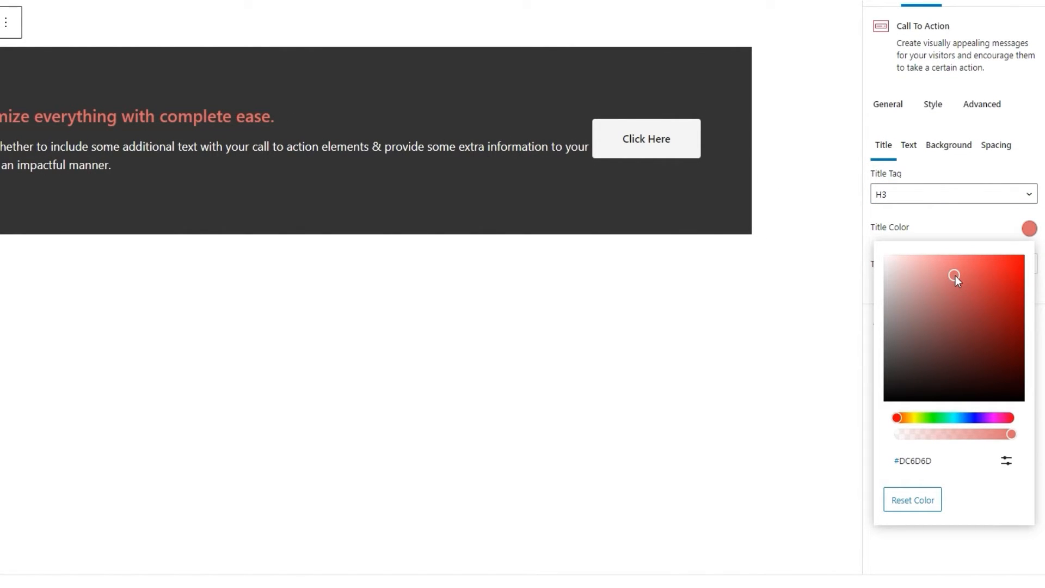
{"action": "left_click", "coordinate": [1006, 461]}
{"action": "double_click", "coordinate": [935, 500]}
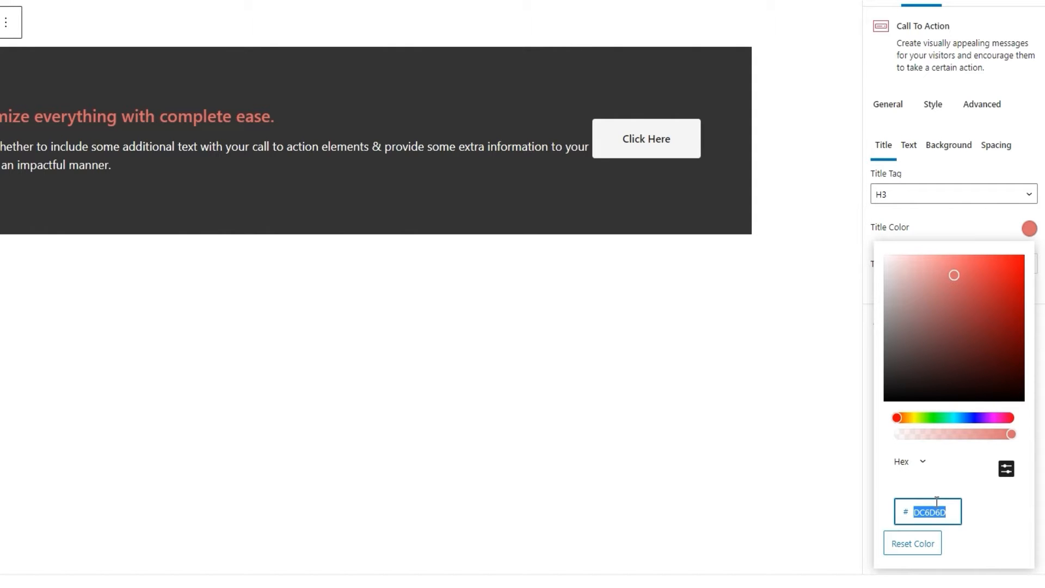
{"action": "type", "text": "000000"}
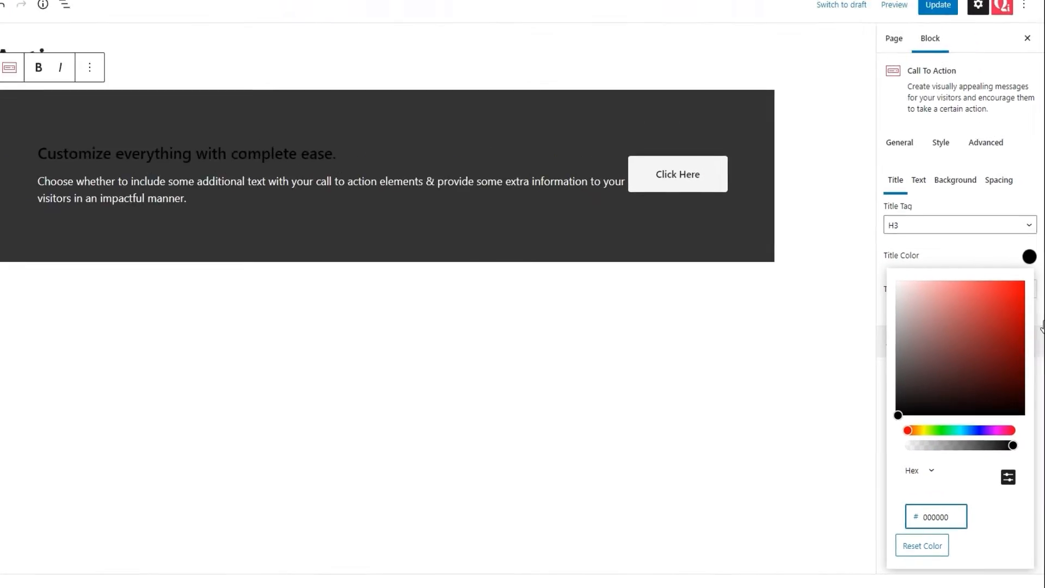
{"action": "left_click", "coordinate": [1029, 252]}
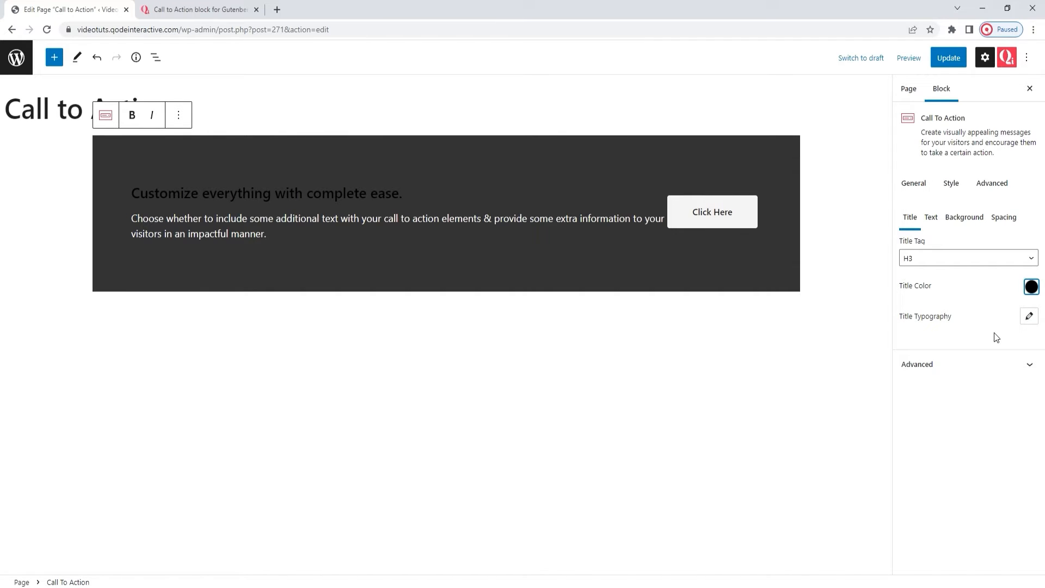
Set the title typography to a font size of 32 px and a weight of Normal (400).
{"action": "left_click", "coordinate": [1029, 316]}
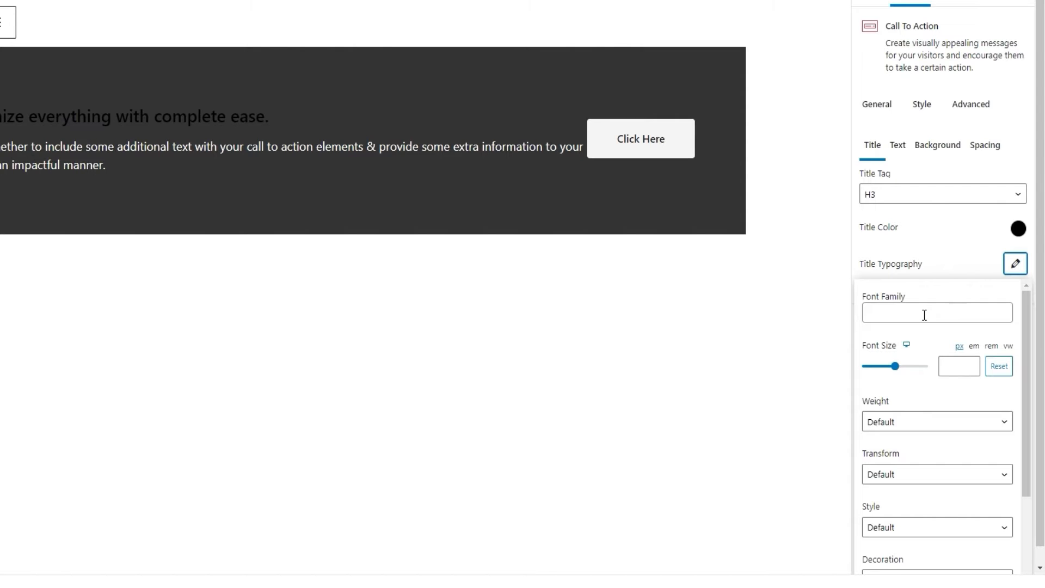
{"action": "scroll", "coordinate": [1036, 292], "scroll_direction": "down", "scroll_amount": 1}
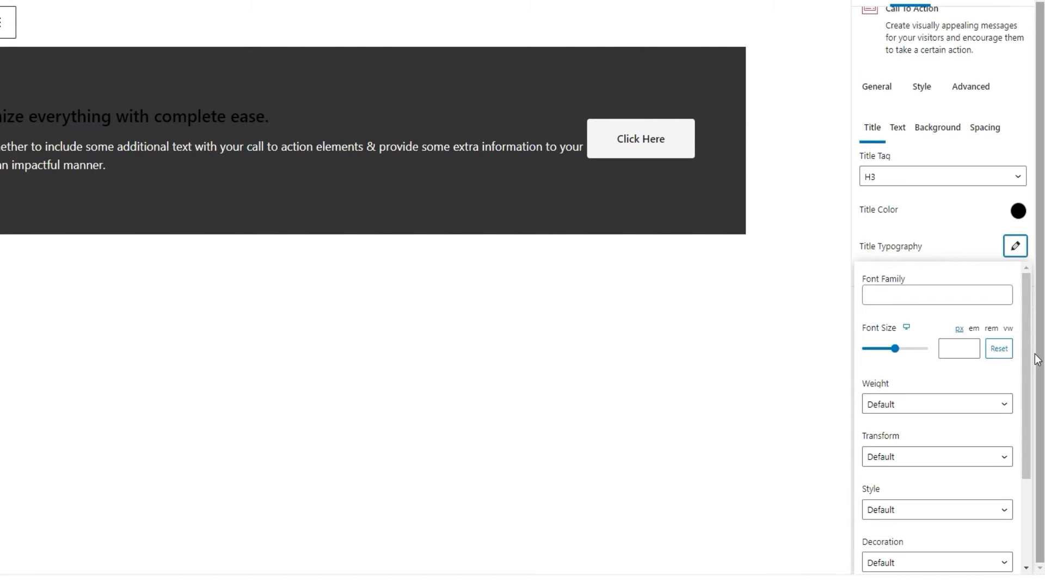
{"action": "left_click", "coordinate": [951, 350]}
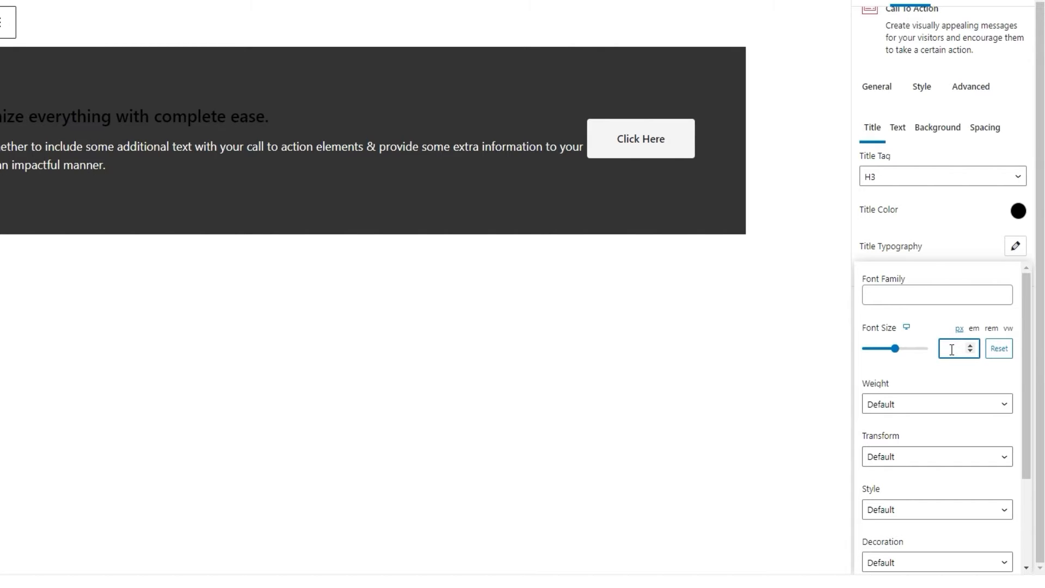
{"action": "type", "text": "32"}
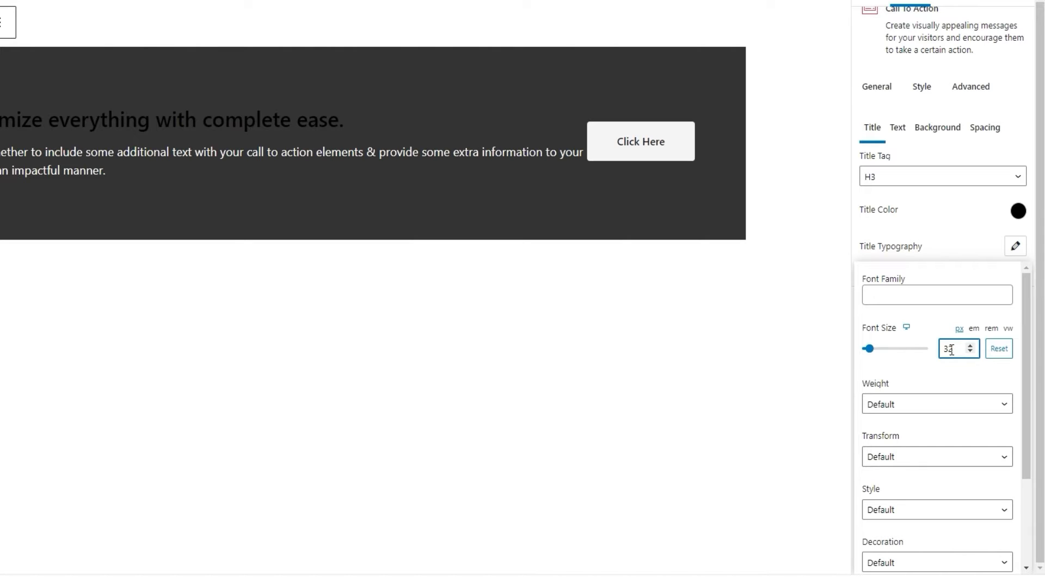
{"action": "left_click", "coordinate": [942, 405]}
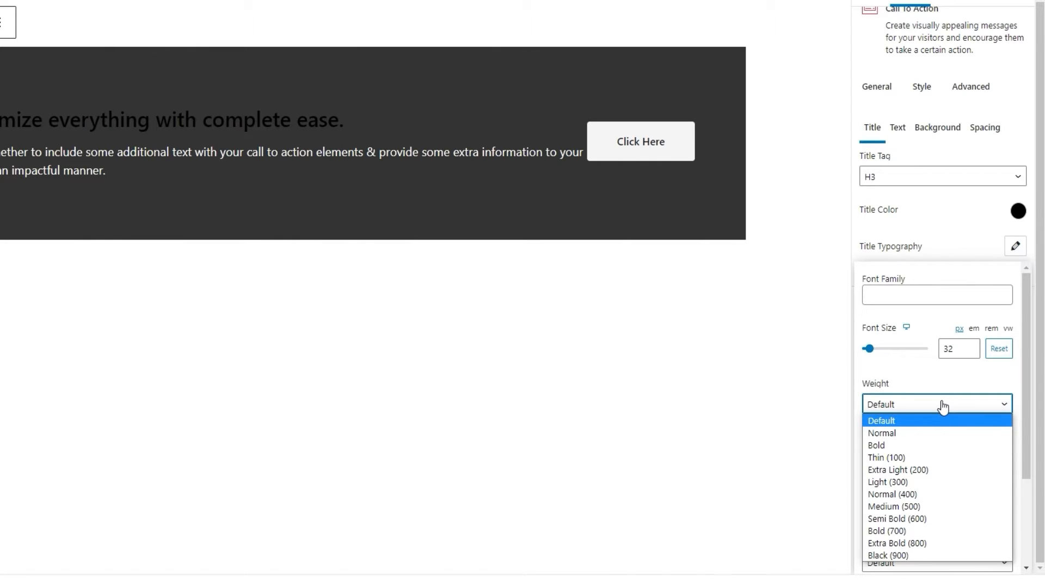
{"action": "left_click", "coordinate": [923, 494]}
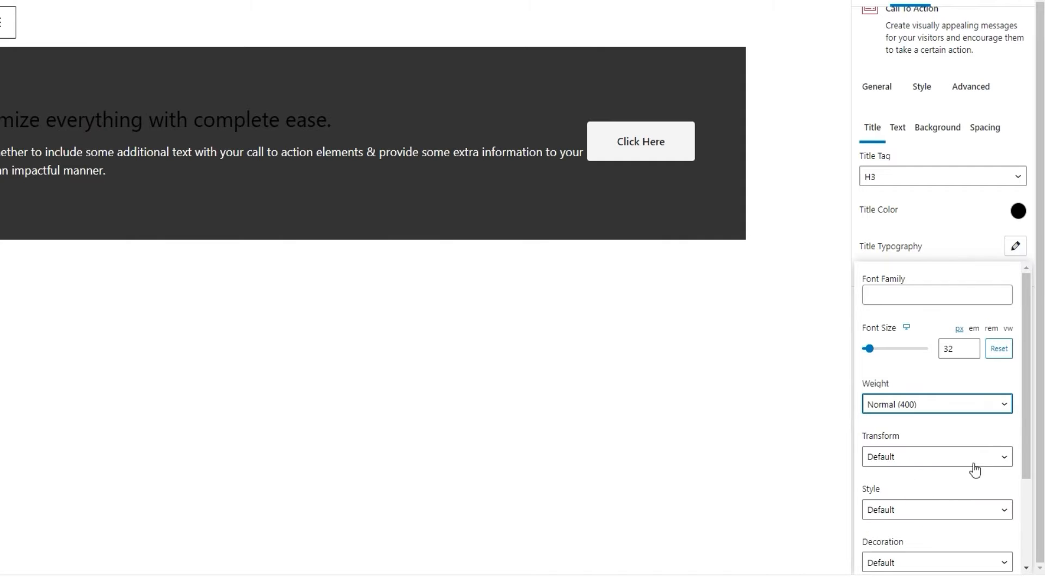
Review the available Transform, Style and Decoration options in the title typography settings, keeping each at Default.
{"action": "left_click_drag", "start_coordinate": [1026, 420], "coordinate": [1020, 460]}
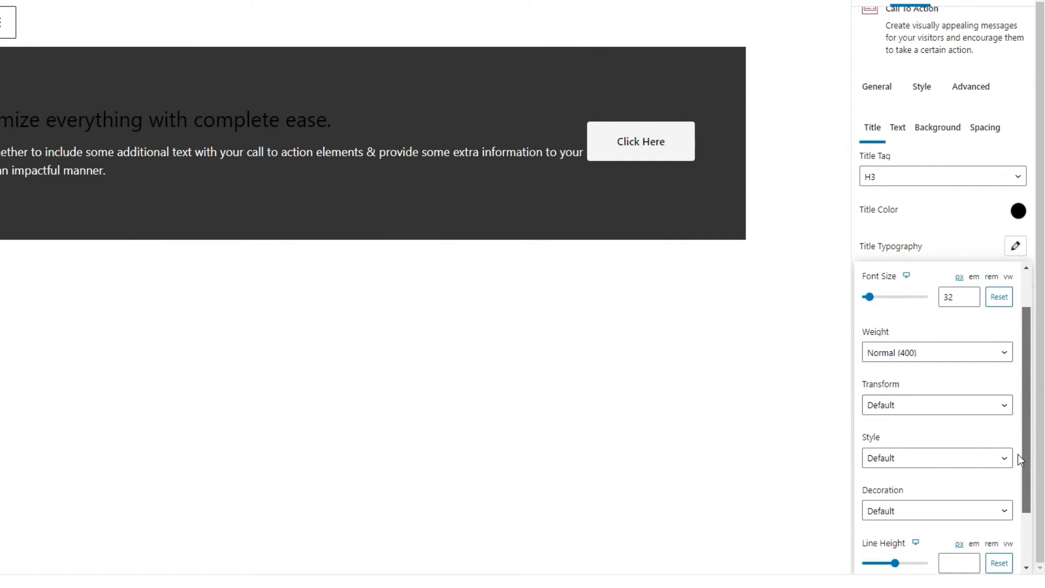
{"action": "left_click", "coordinate": [921, 406]}
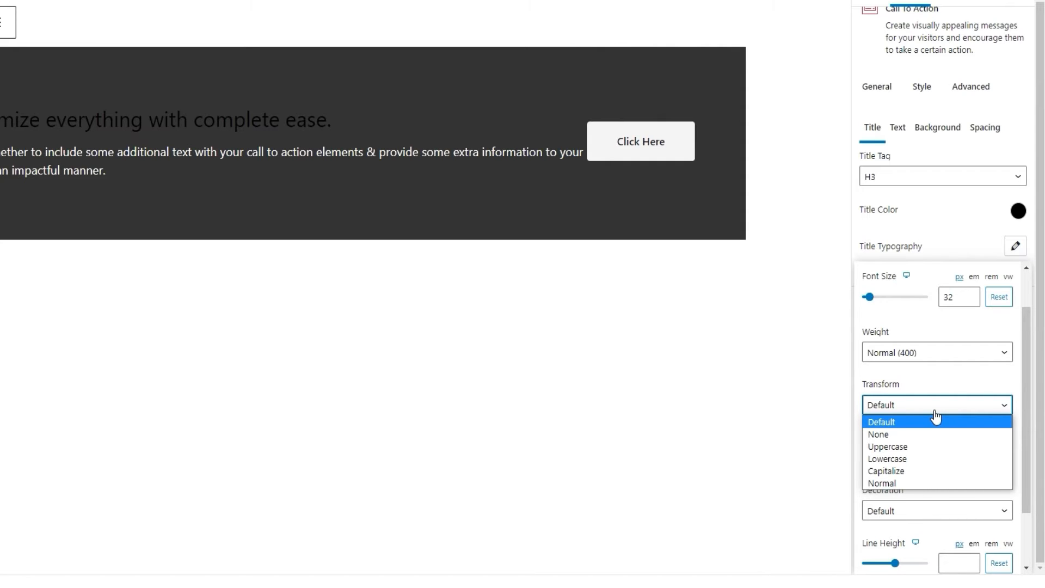
{"action": "left_click", "coordinate": [934, 412]}
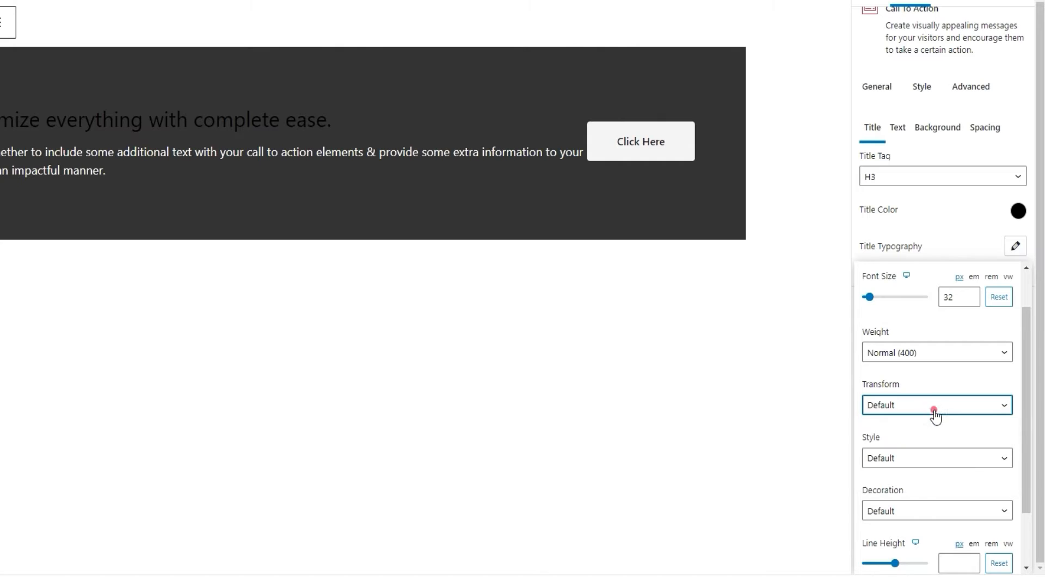
{"action": "left_click_drag", "start_coordinate": [1021, 429], "coordinate": [1018, 489]}
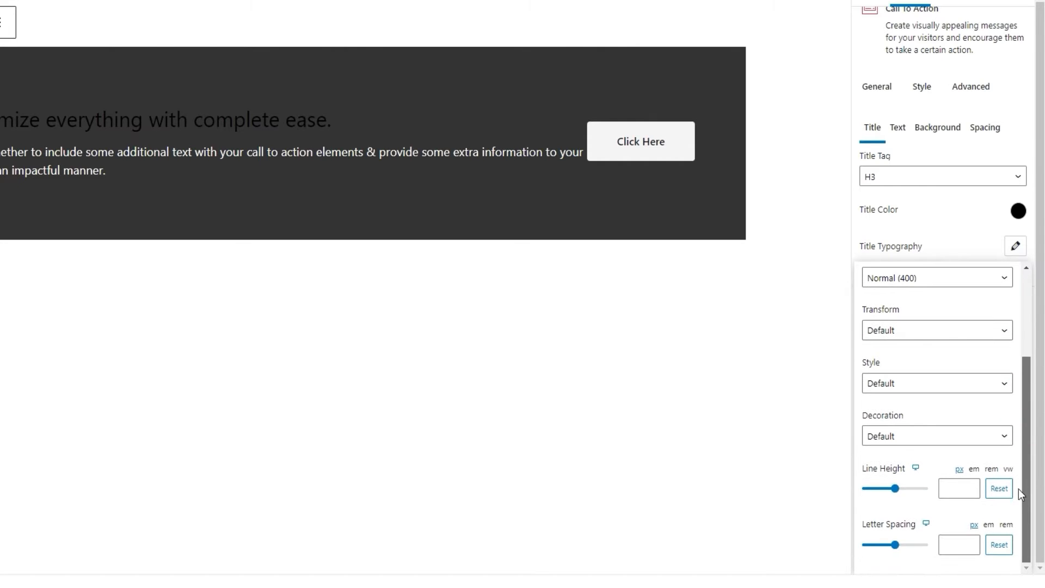
{"action": "left_click", "coordinate": [939, 384]}
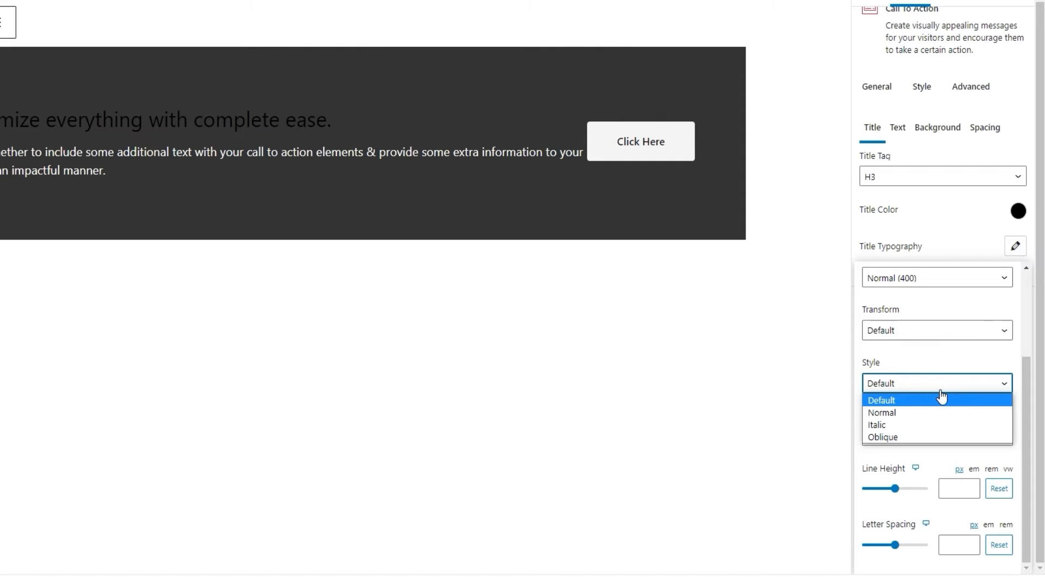
{"action": "left_click", "coordinate": [941, 399]}
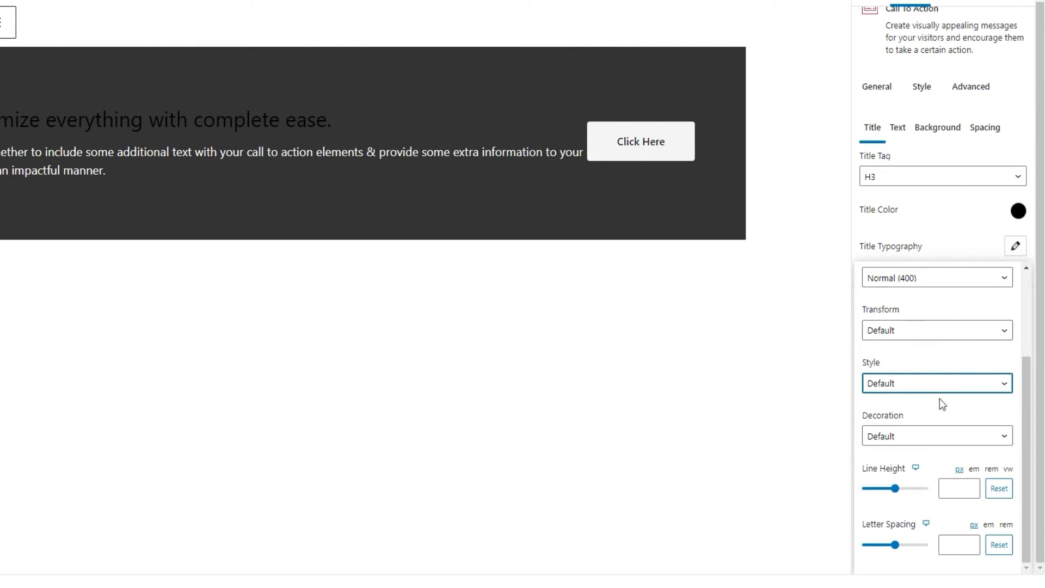
{"action": "left_click", "coordinate": [937, 435]}
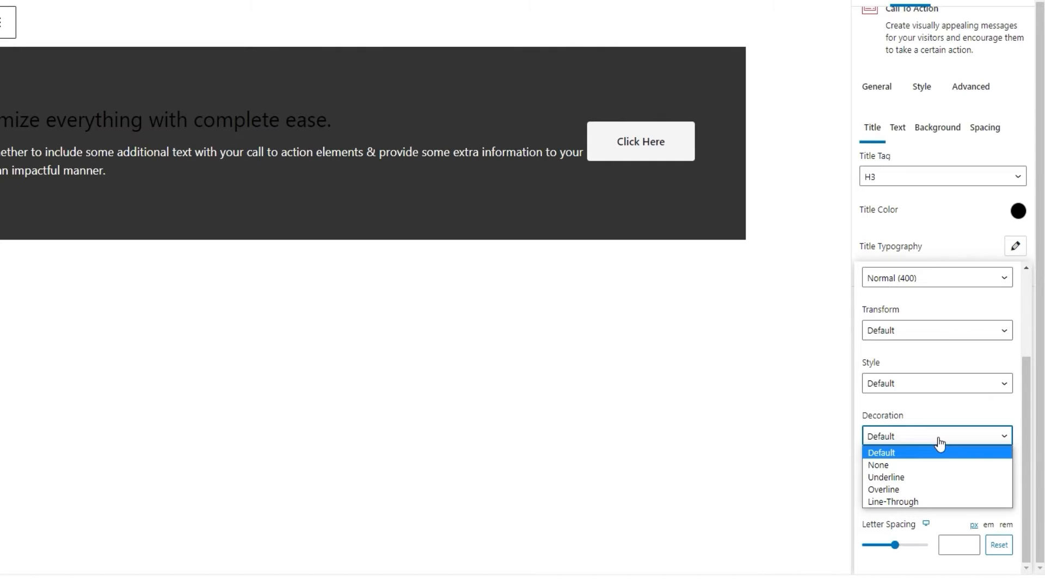
{"action": "left_click", "coordinate": [939, 438]}
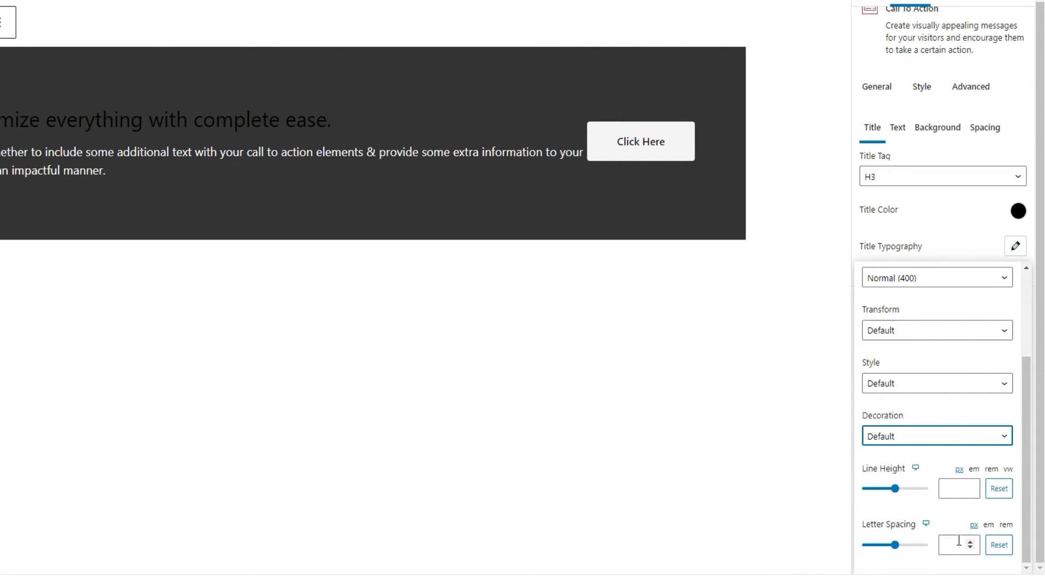
{"action": "left_click", "coordinate": [1015, 246]}
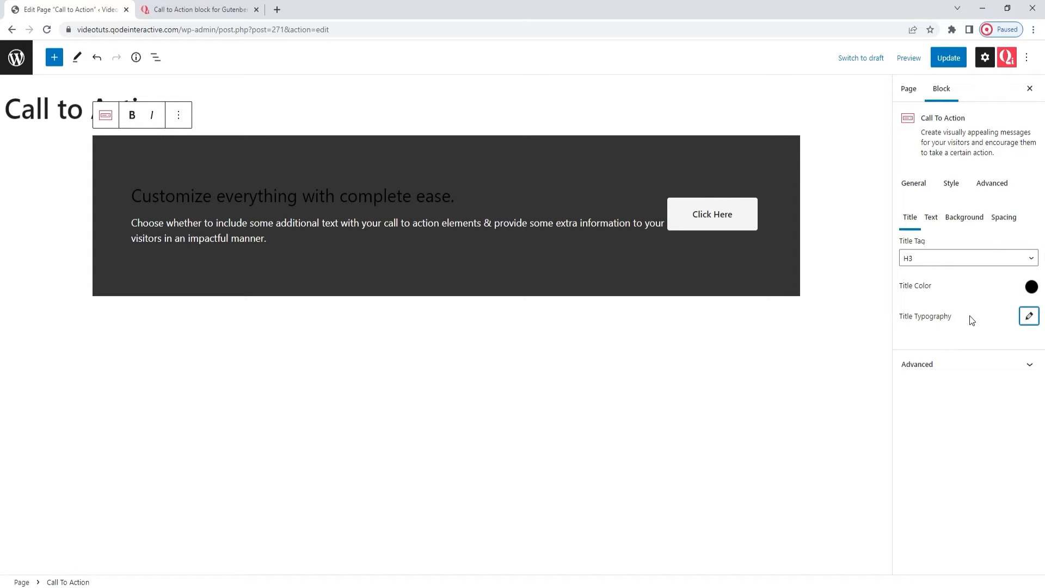
Set the block's text color to the hex value 1e1e1e.
{"action": "left_click", "coordinate": [931, 216]}
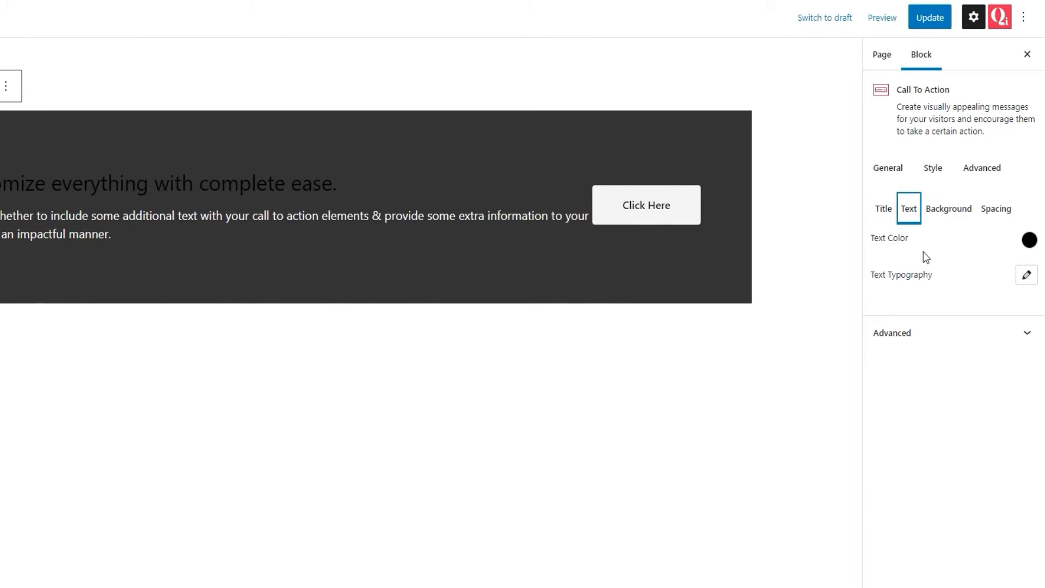
{"action": "left_click", "coordinate": [1028, 240]}
{"action": "left_click", "coordinate": [970, 311]}
{"action": "left_click", "coordinate": [952, 300]}
{"action": "left_click", "coordinate": [1006, 472]}
{"action": "double_click", "coordinate": [927, 523]}
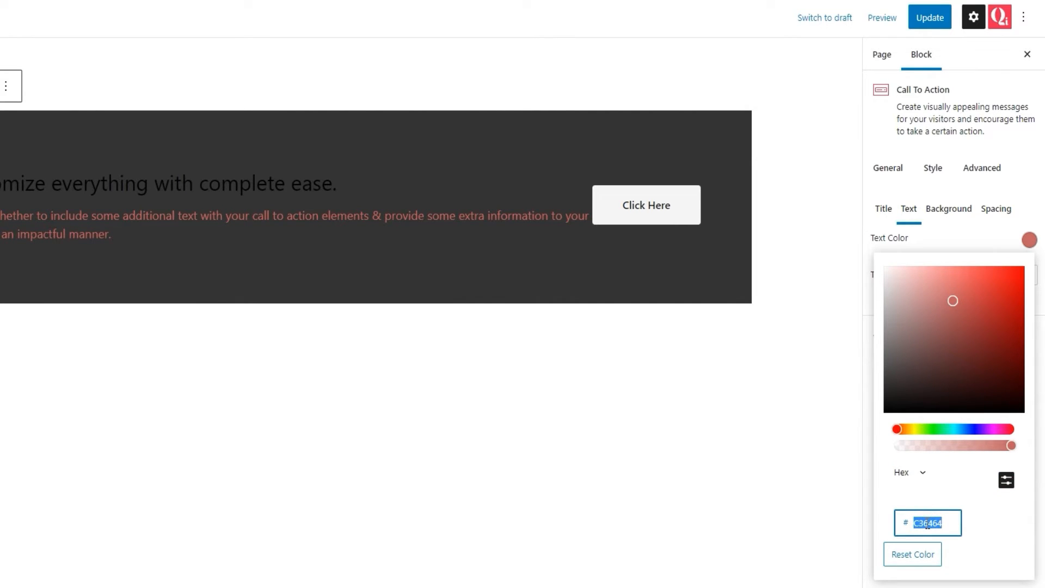
{"action": "type", "text": "1e1e1e"}
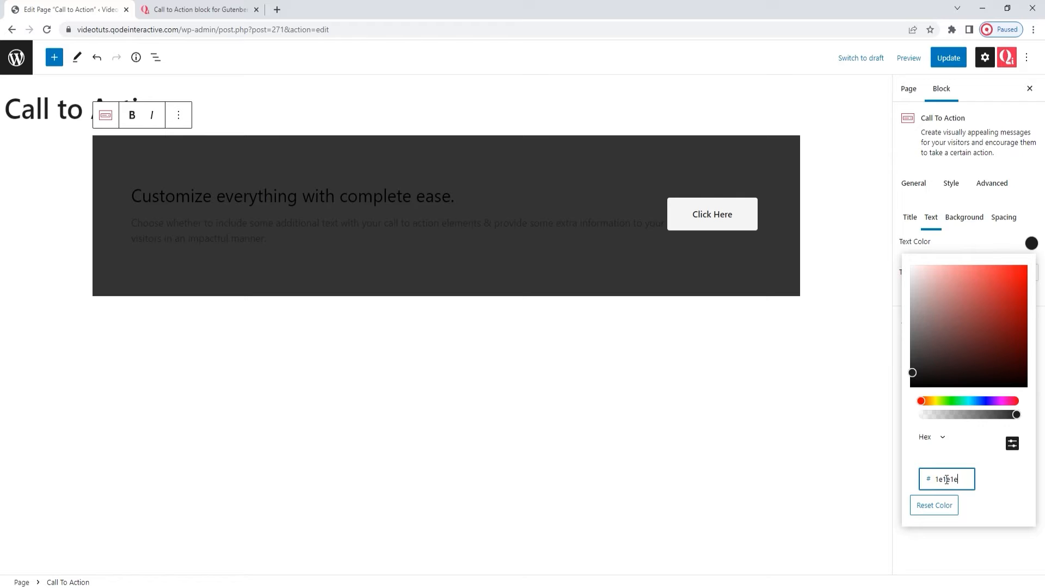
{"action": "left_click", "coordinate": [1032, 245]}
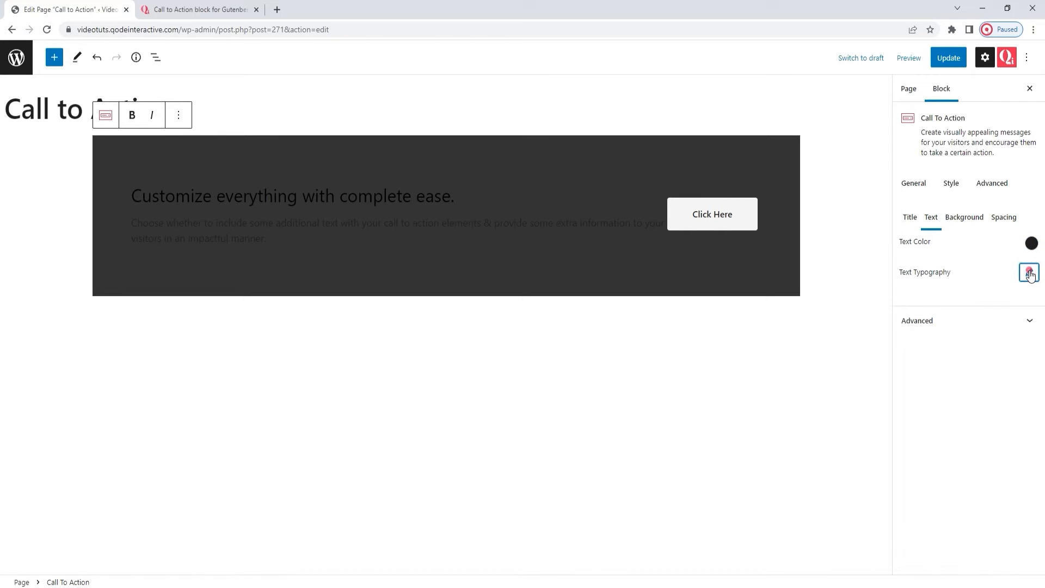
Review the text typography settings from font family through letter spacing.
{"action": "left_click", "coordinate": [1029, 273]}
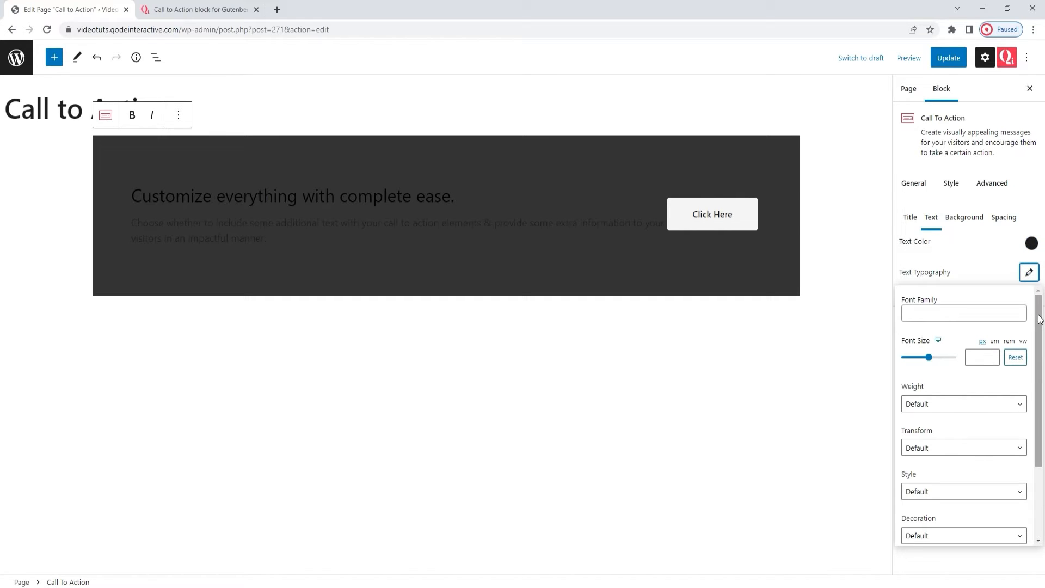
{"action": "left_click_drag", "start_coordinate": [1039, 319], "coordinate": [1037, 397]}
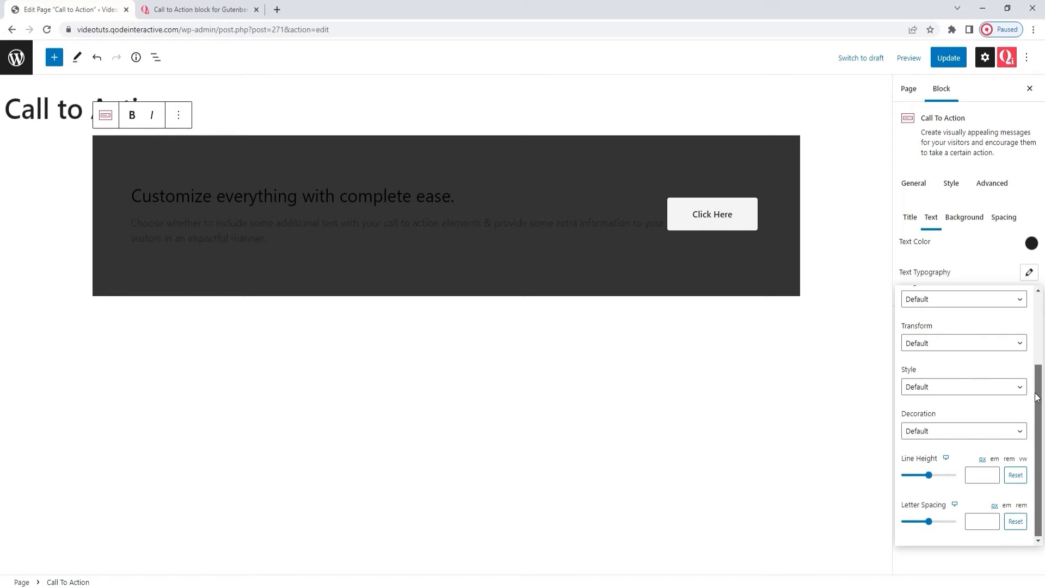
{"action": "scroll", "coordinate": [1037, 398], "scroll_direction": "up", "scroll_amount": 5}
{"action": "left_click", "coordinate": [1028, 272]}
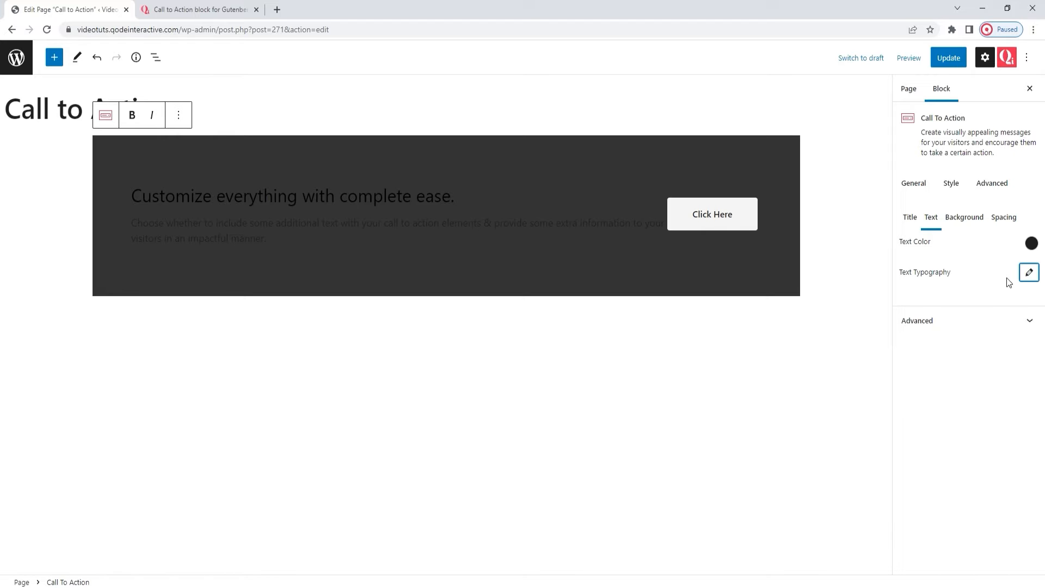
Set the block's background type to Gradient and choose a medium red as the first color.
{"action": "left_click", "coordinate": [968, 218]}
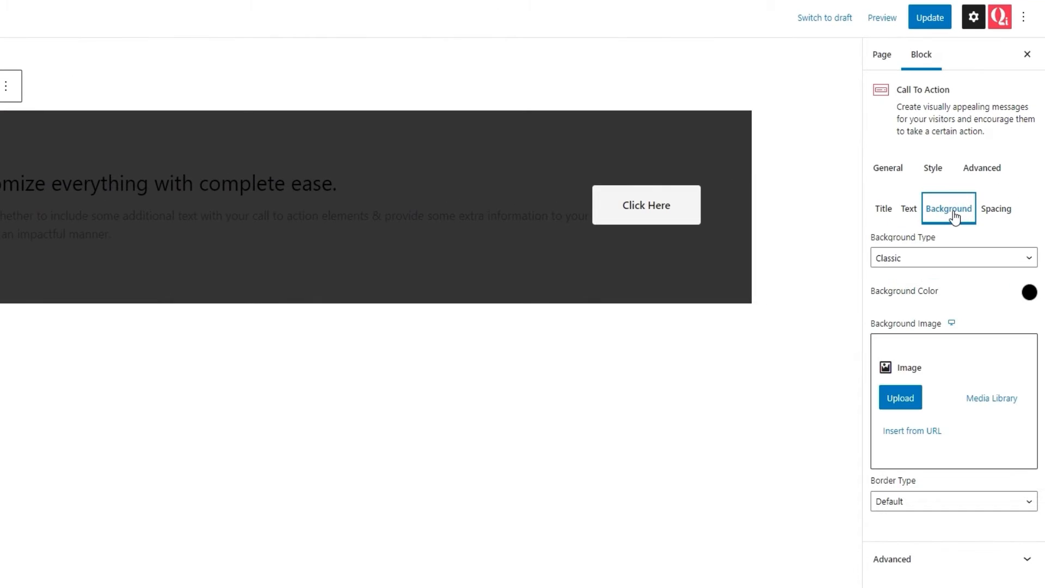
{"action": "left_click", "coordinate": [944, 258]}
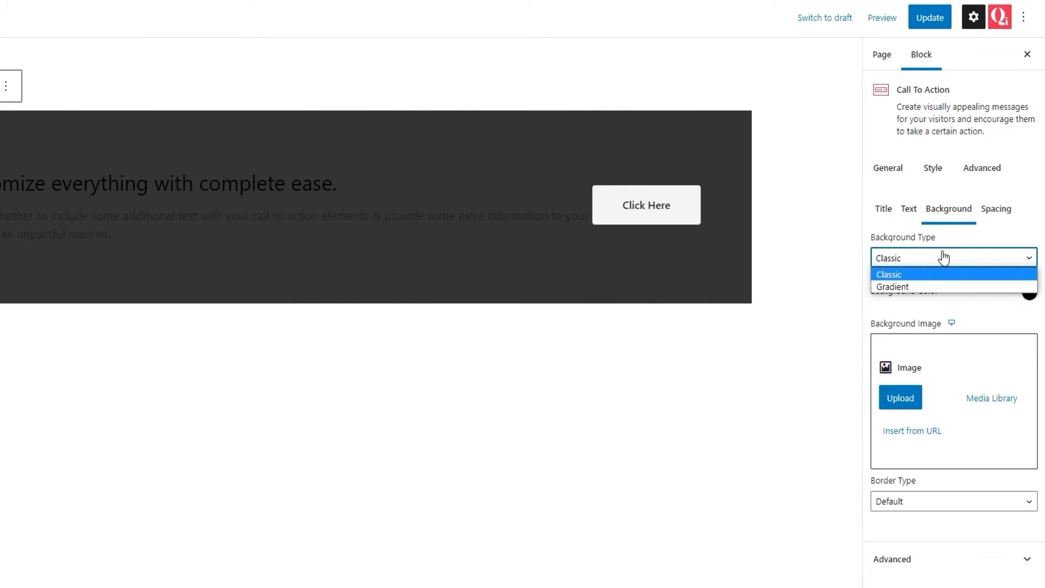
{"action": "left_click", "coordinate": [929, 286]}
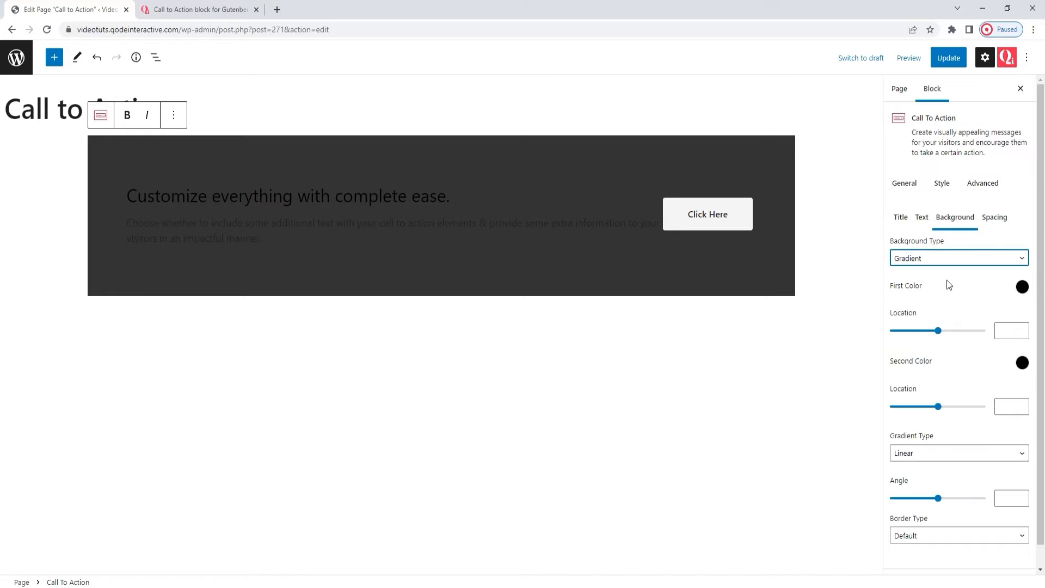
{"action": "left_click", "coordinate": [1022, 286]}
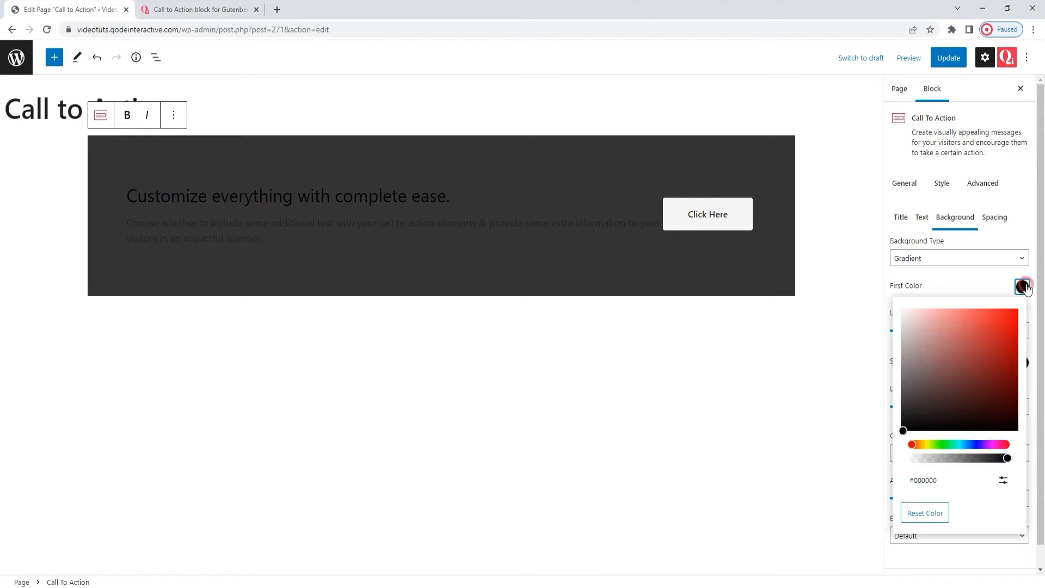
{"action": "left_click", "coordinate": [978, 336]}
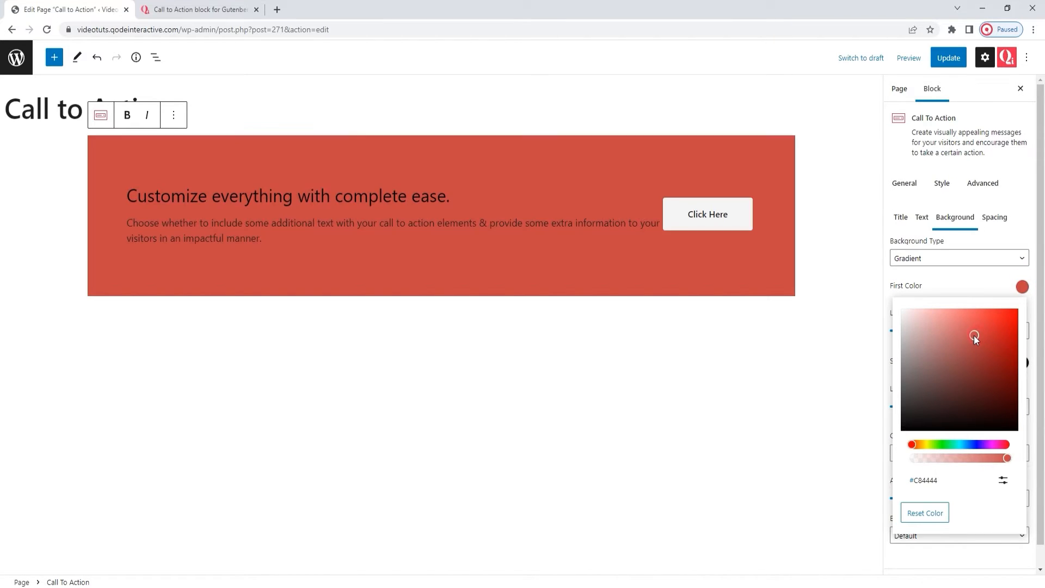
{"action": "left_click", "coordinate": [1021, 287]}
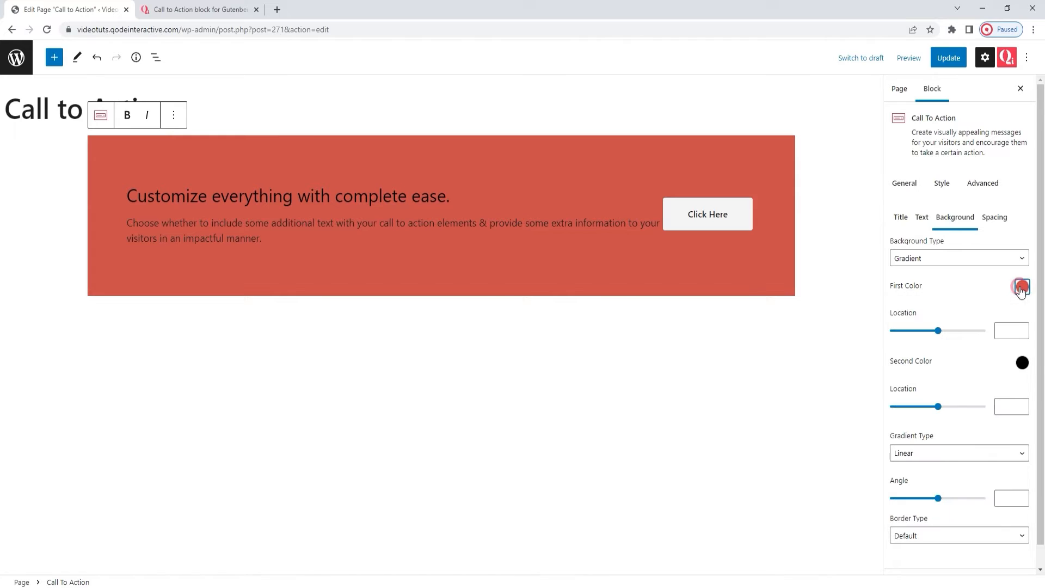
Choose a teal shade as the second color of the background gradient.
{"action": "left_click", "coordinate": [1022, 363]}
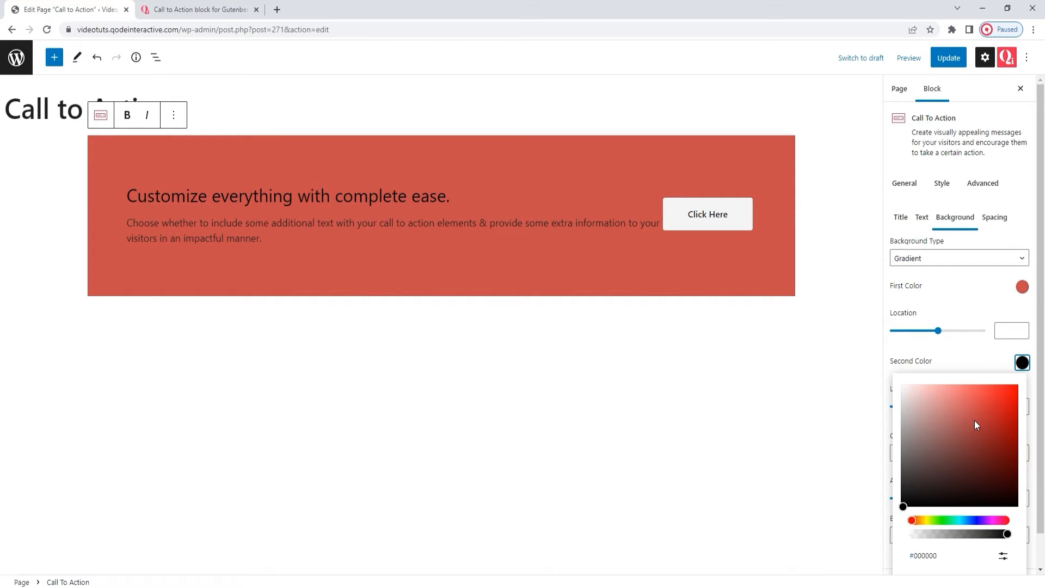
{"action": "left_click", "coordinate": [959, 520]}
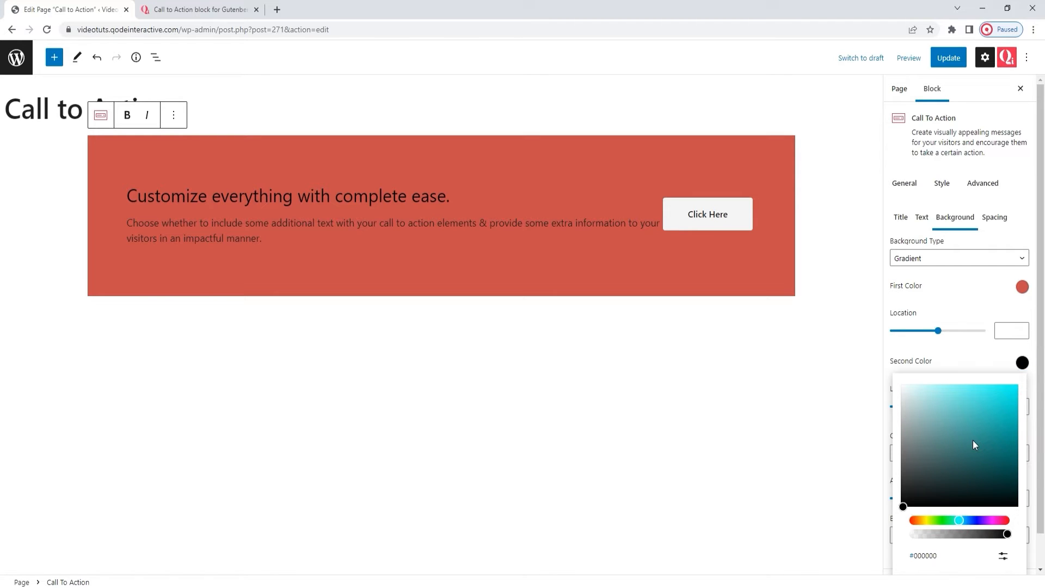
{"action": "left_click_drag", "start_coordinate": [973, 441], "coordinate": [972, 432]}
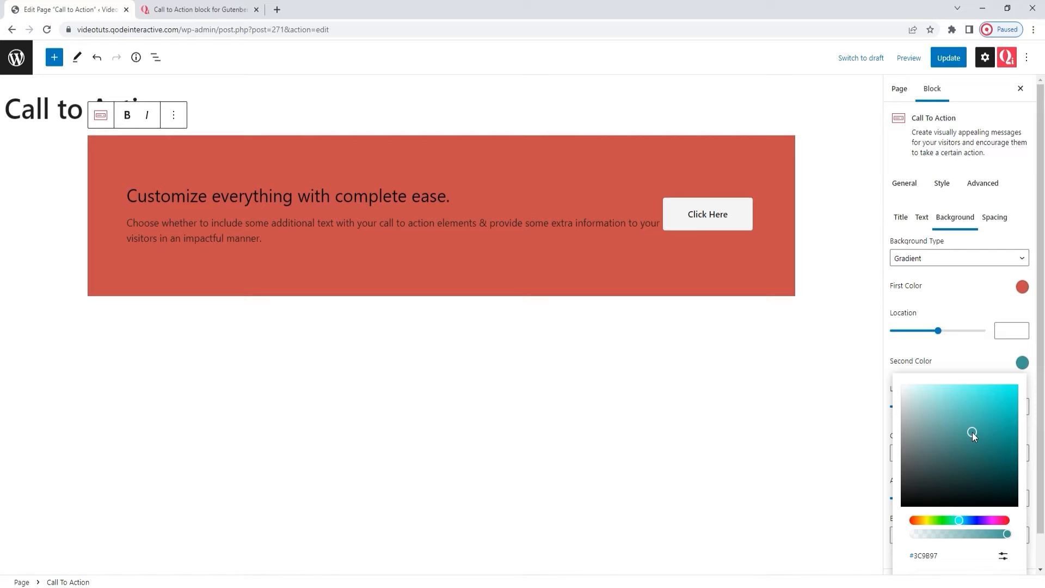
{"action": "left_click", "coordinate": [1022, 363]}
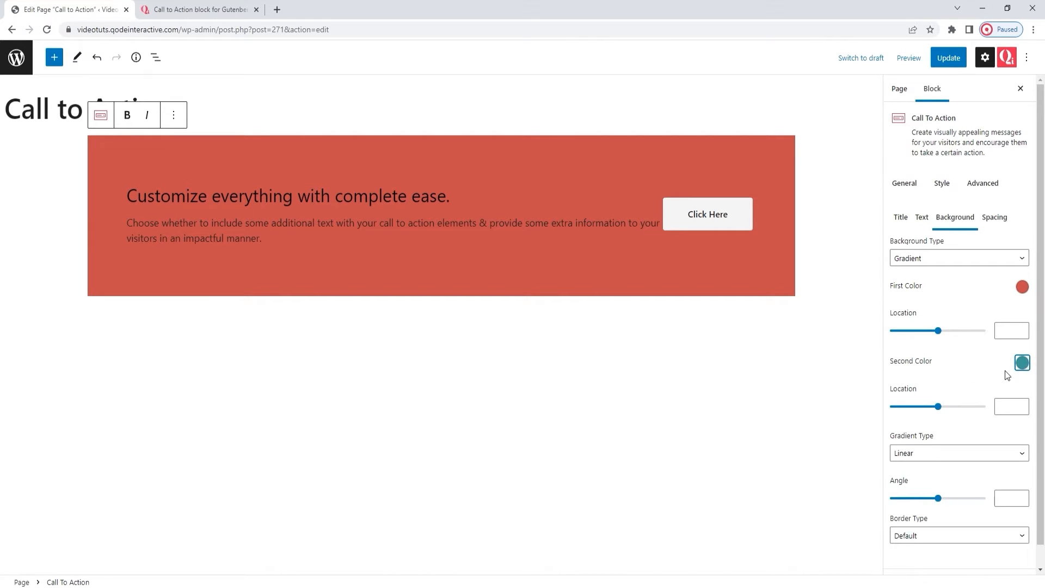
Set the gradient's first color location to 49 and second color location to 59.
{"action": "scroll", "coordinate": [1007, 375], "scroll_direction": "down", "scroll_amount": 1}
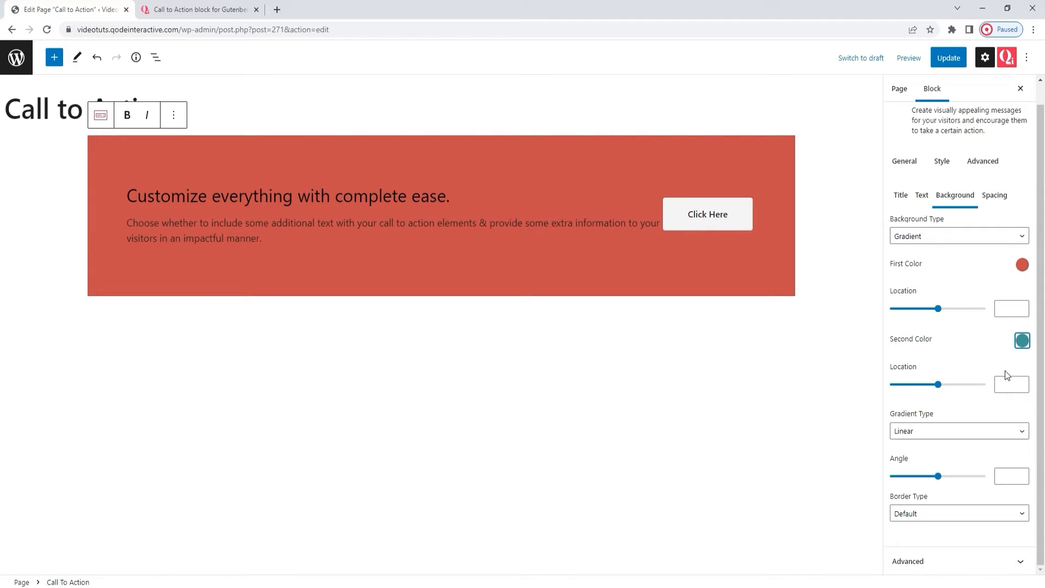
{"action": "left_click", "coordinate": [937, 308]}
{"action": "left_click", "coordinate": [941, 386]}
{"action": "left_click_drag", "start_coordinate": [947, 398], "coordinate": [948, 398]}
Keep the gradient type as Linear and set its angle to 234.
{"action": "left_click", "coordinate": [937, 432]}
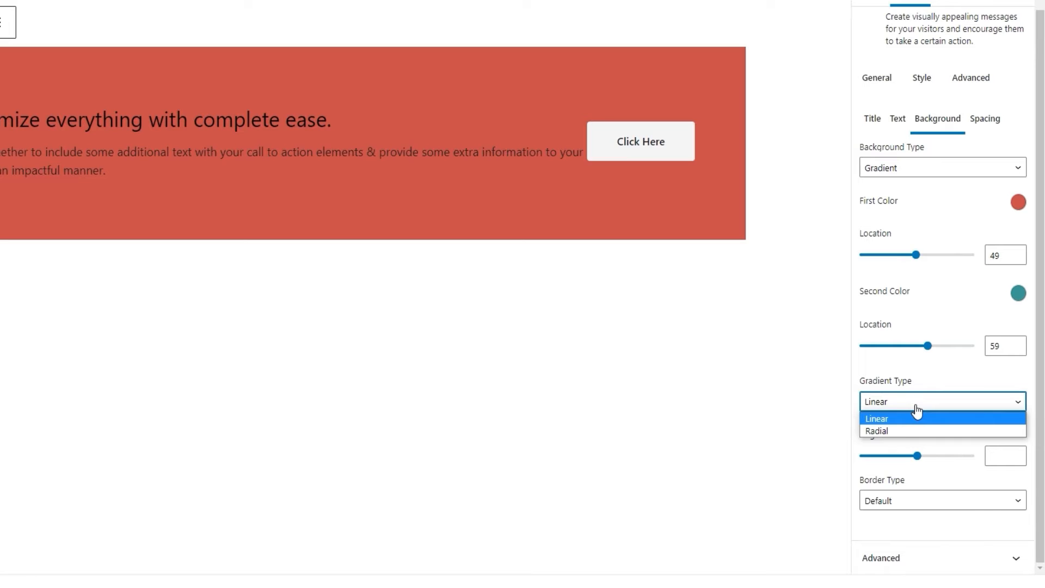
{"action": "left_click", "coordinate": [918, 418]}
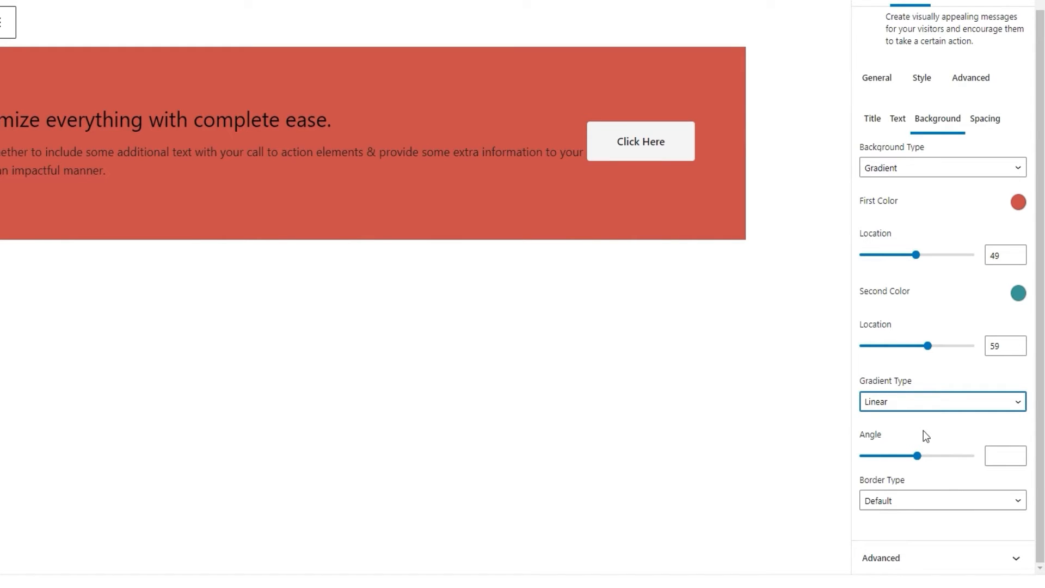
{"action": "left_click", "coordinate": [917, 456]}
{"action": "left_click_drag", "start_coordinate": [916, 456], "coordinate": [935, 455]}
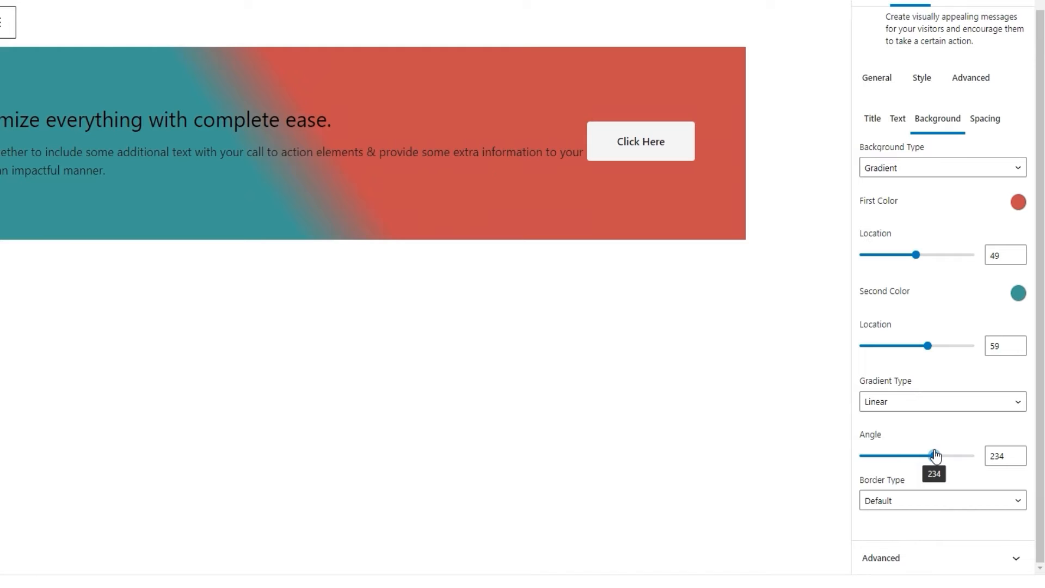
Set the gradient type to Radial, with the first color location at 55 and the second at 63.
{"action": "left_click", "coordinate": [942, 403]}
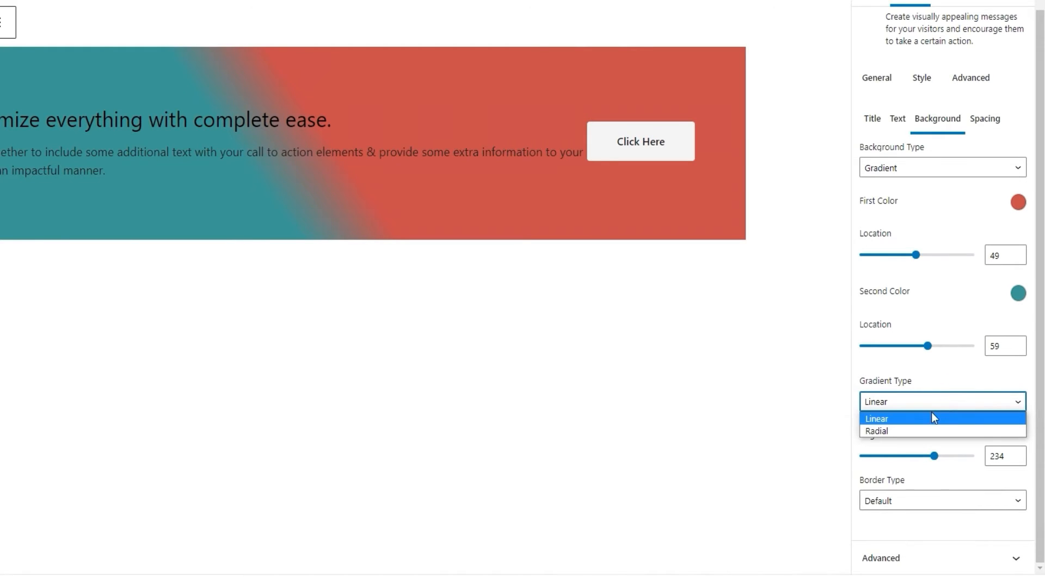
{"action": "left_click", "coordinate": [921, 429]}
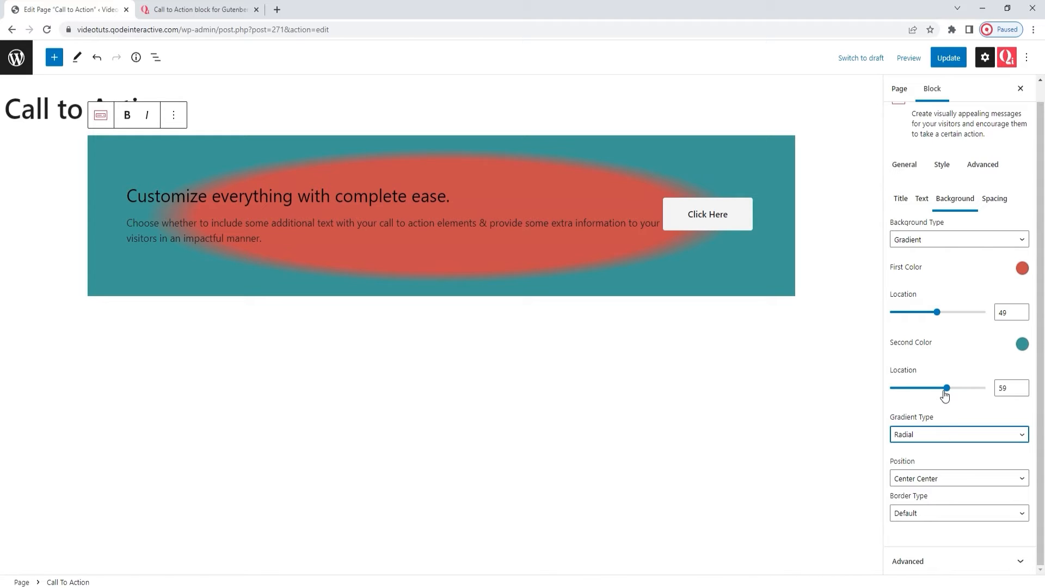
{"action": "mouse_move", "coordinate": [944, 394]}
{"action": "left_mouse_down"}
{"action": "mouse_move", "coordinate": [930, 388]}
{"action": "mouse_move", "coordinate": [951, 390]}
{"action": "left_mouse_up"}
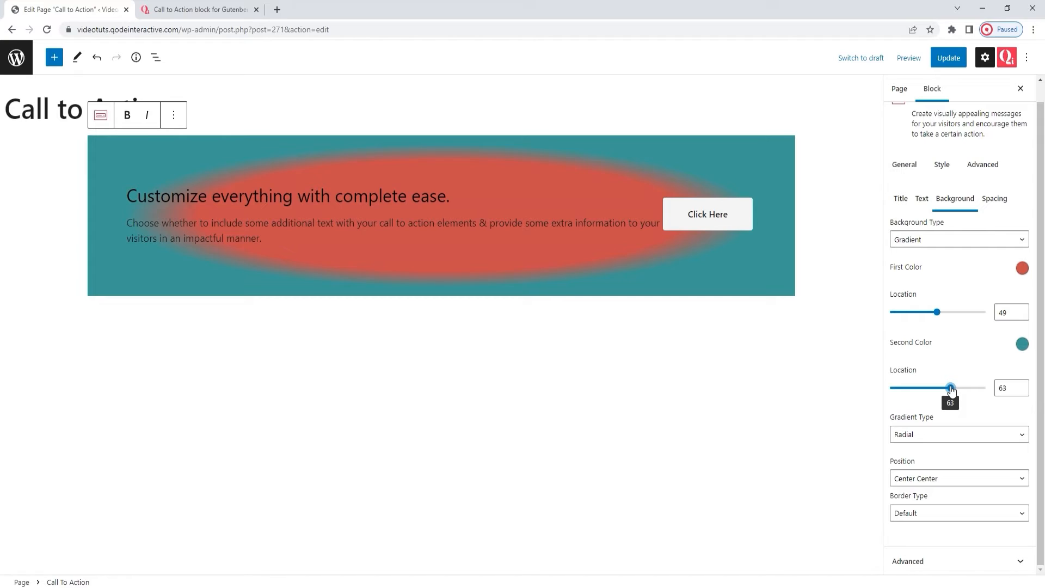
{"action": "left_click_drag", "start_coordinate": [937, 312], "coordinate": [943, 314]}
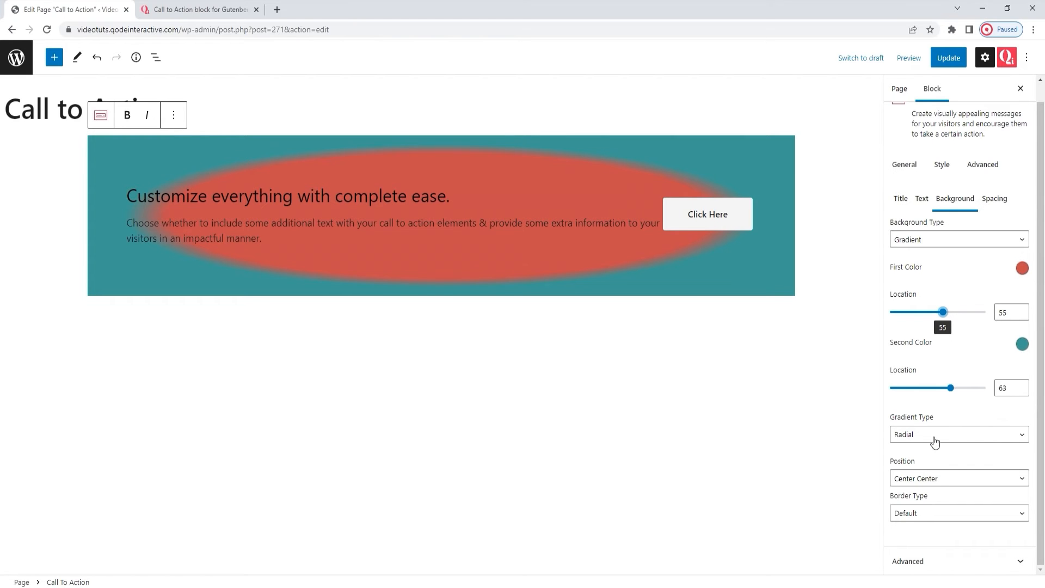
Try the radial gradient's position at Center Right, Top Right and Bottom Right.
{"action": "left_click", "coordinate": [939, 478]}
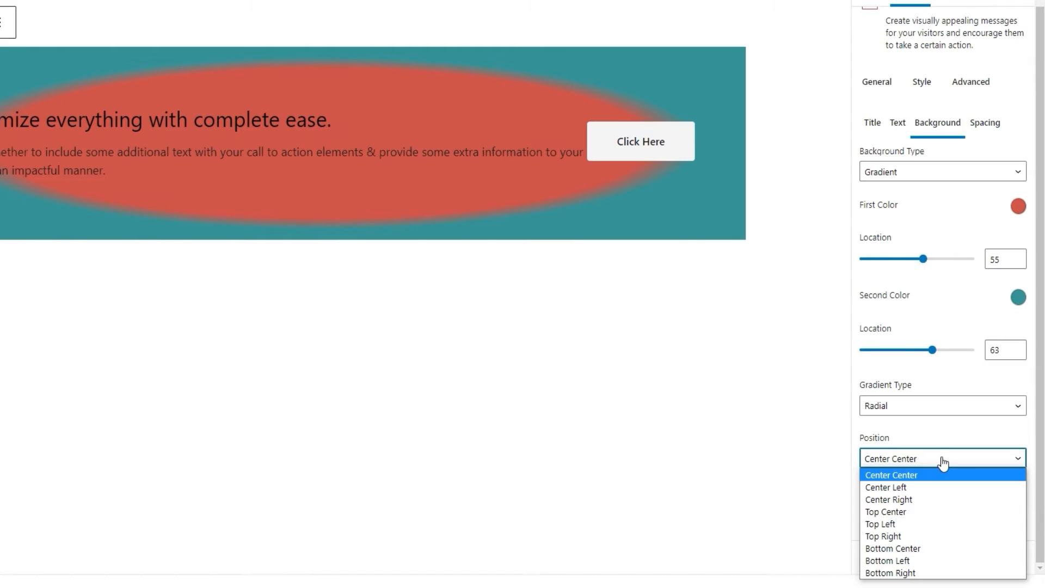
{"action": "left_click", "coordinate": [927, 498]}
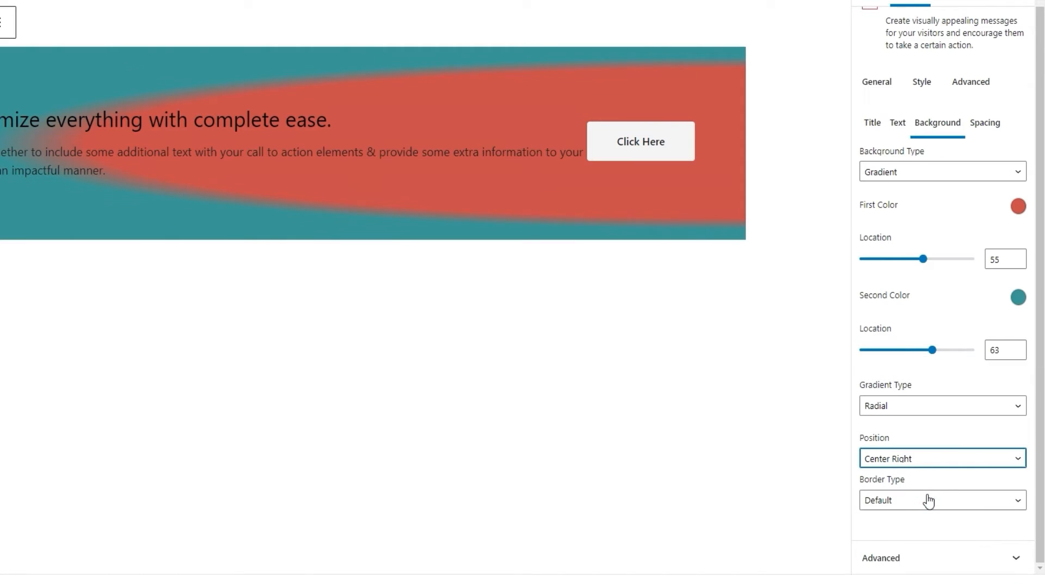
{"action": "left_click", "coordinate": [922, 464]}
{"action": "left_click", "coordinate": [921, 533]}
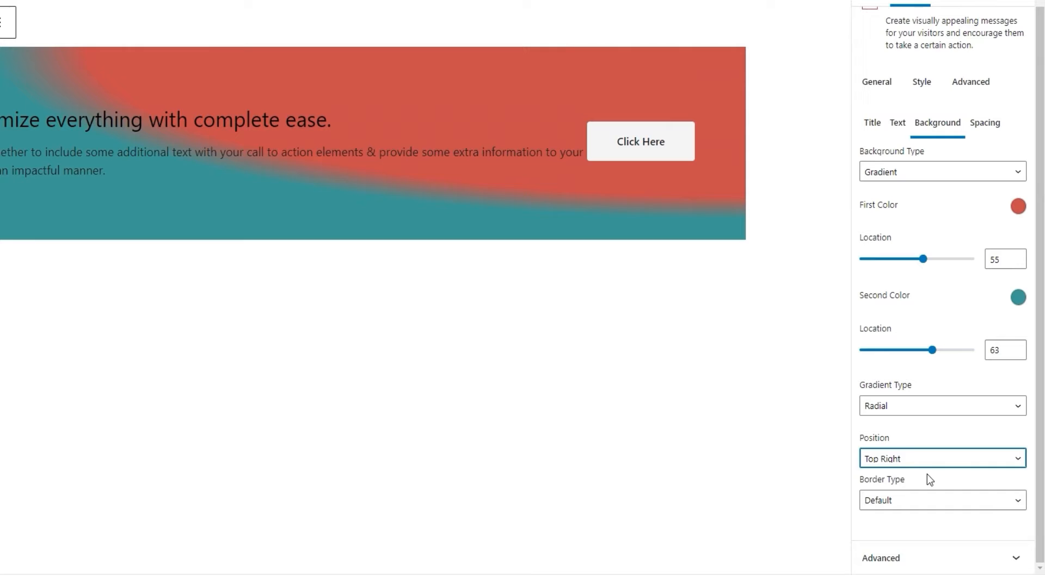
{"action": "left_click", "coordinate": [920, 462]}
{"action": "left_click", "coordinate": [917, 561]}
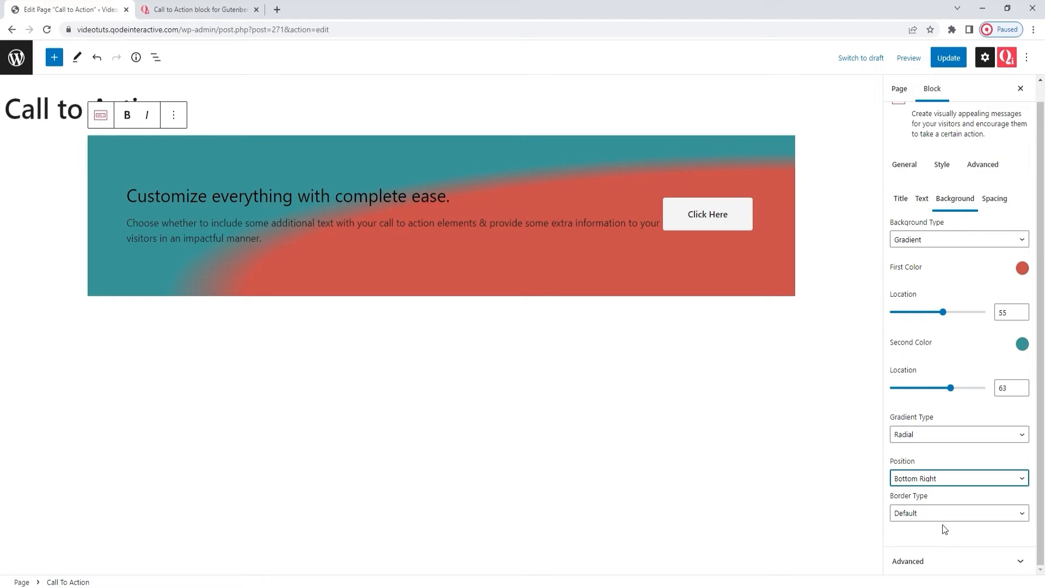
Switch the block's background type to Classic and set the background color to hex ffffff.
{"action": "left_click", "coordinate": [945, 245]}
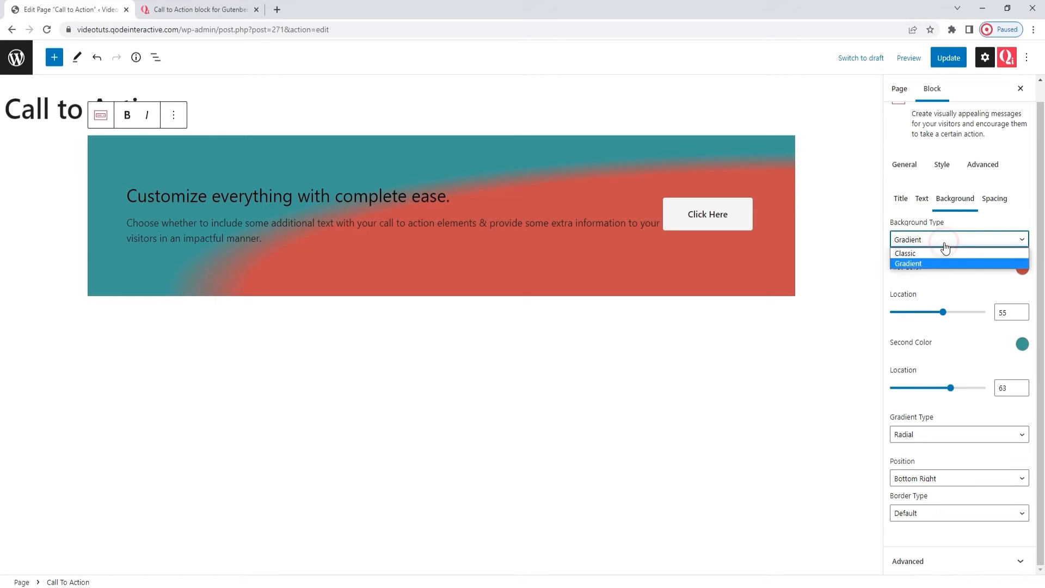
{"action": "left_click", "coordinate": [942, 253]}
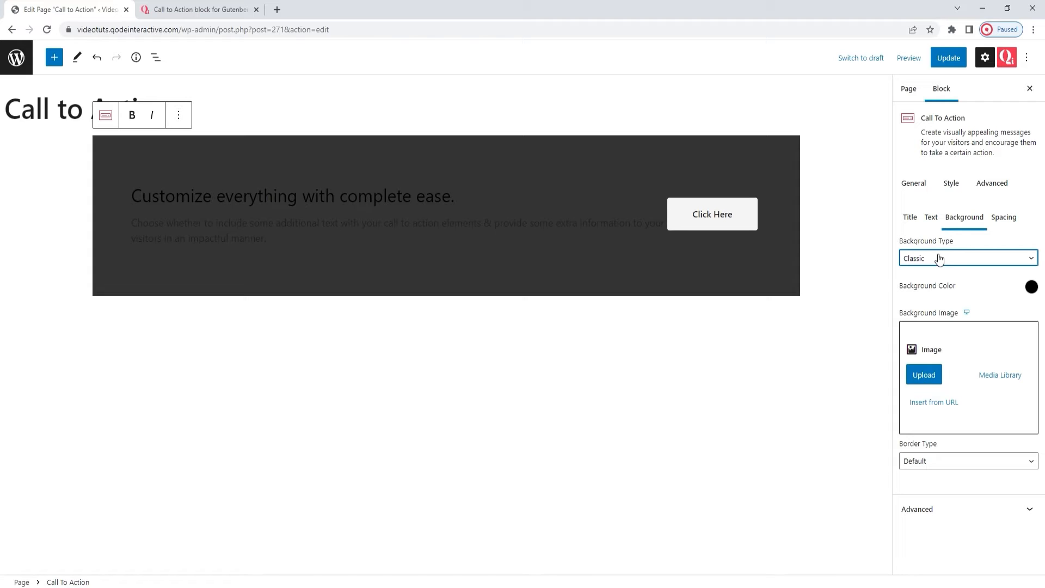
{"action": "left_click", "coordinate": [1031, 287]}
{"action": "left_click_drag", "start_coordinate": [950, 336], "coordinate": [941, 330]}
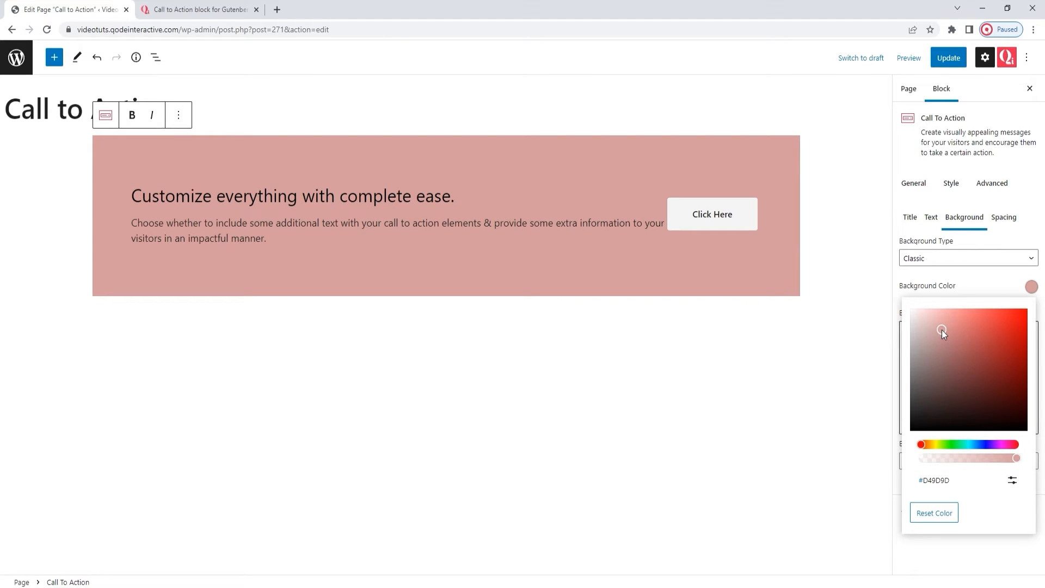
{"action": "left_click", "coordinate": [1012, 480]}
{"action": "double_click", "coordinate": [950, 521]}
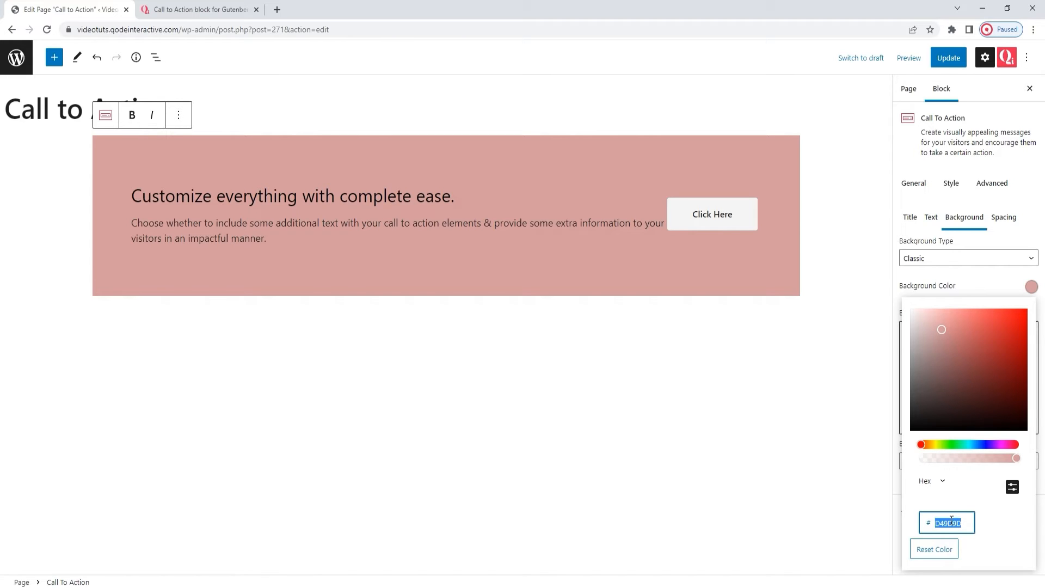
{"action": "type", "text": "ffffff"}
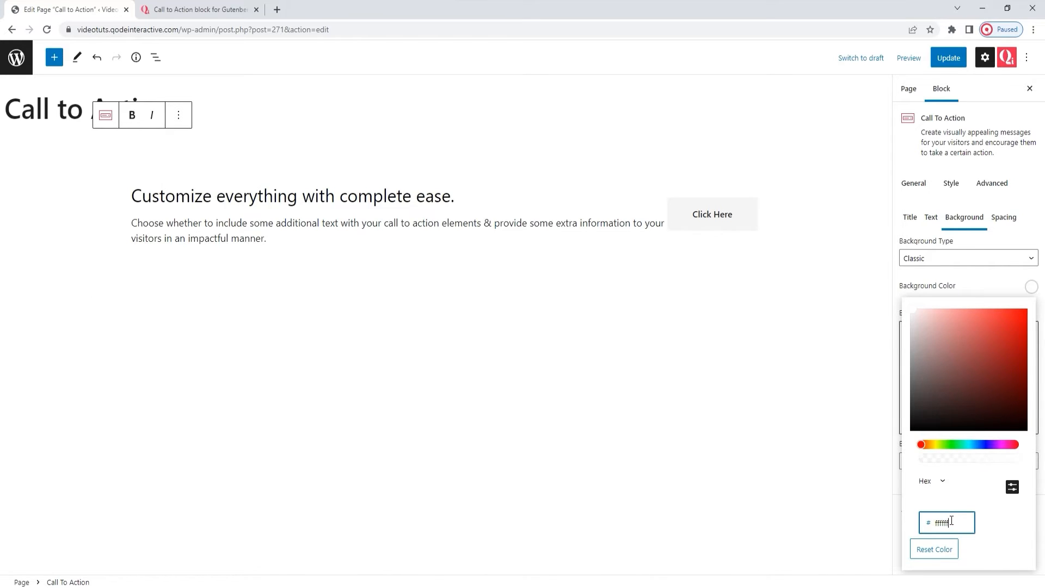
{"action": "left_click", "coordinate": [1029, 286]}
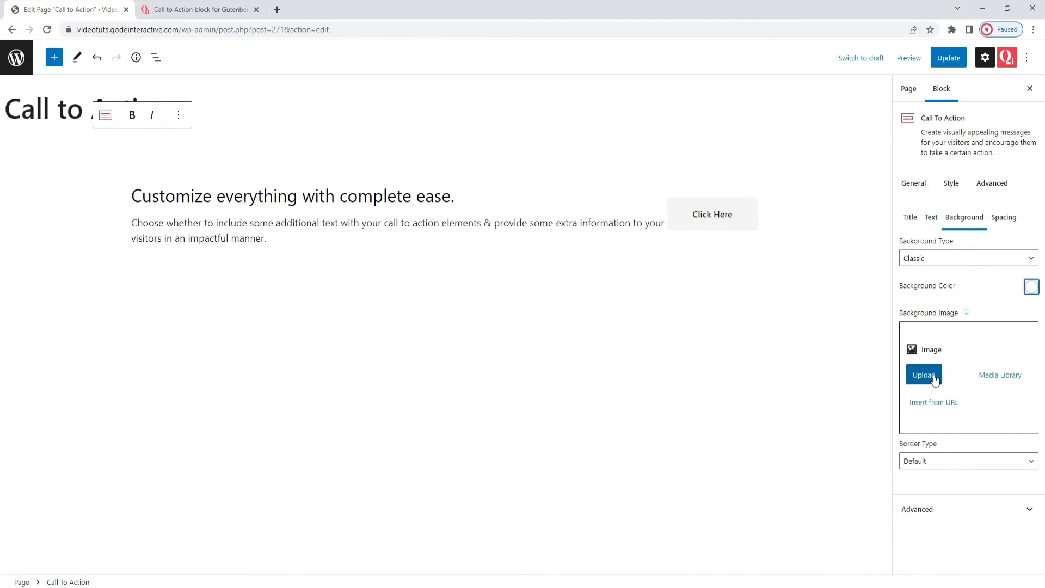
Set the block's border type to Solid.
{"action": "left_click", "coordinate": [948, 460]}
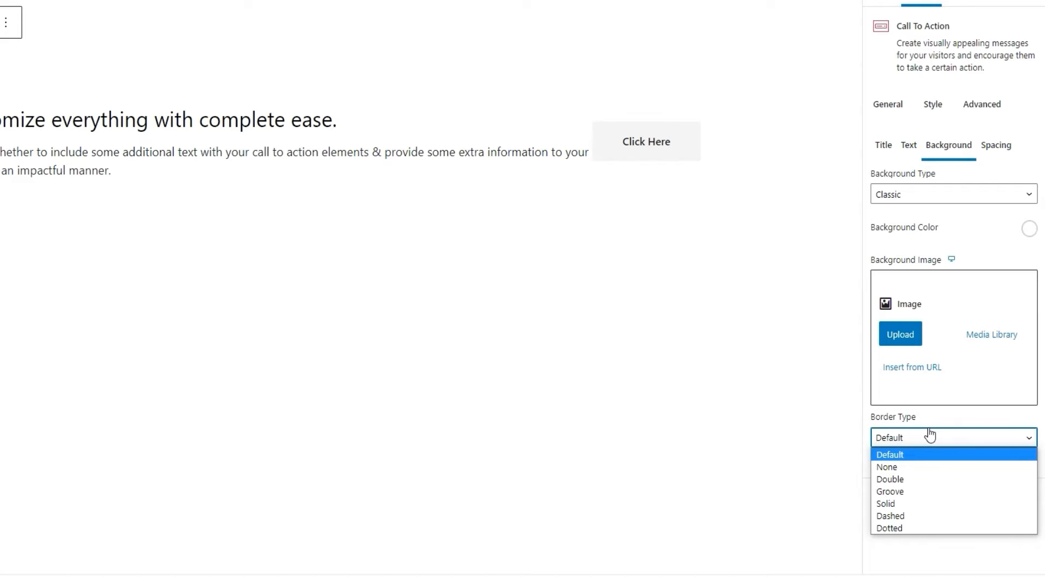
{"action": "left_click", "coordinate": [906, 502]}
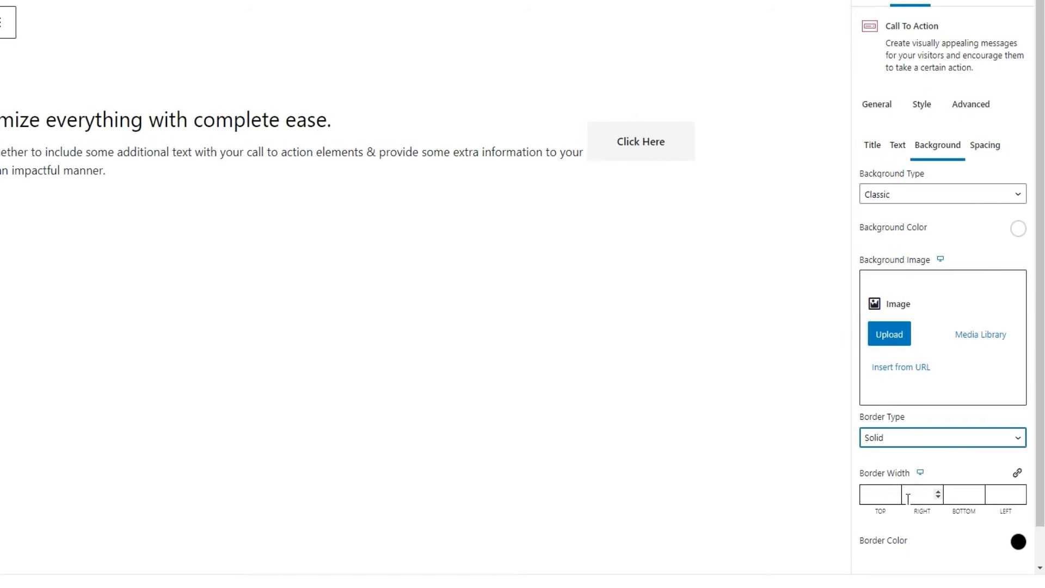
Try a top border width of 5, then clear the value.
{"action": "scroll", "coordinate": [944, 448], "scroll_direction": "down", "scroll_amount": 1}
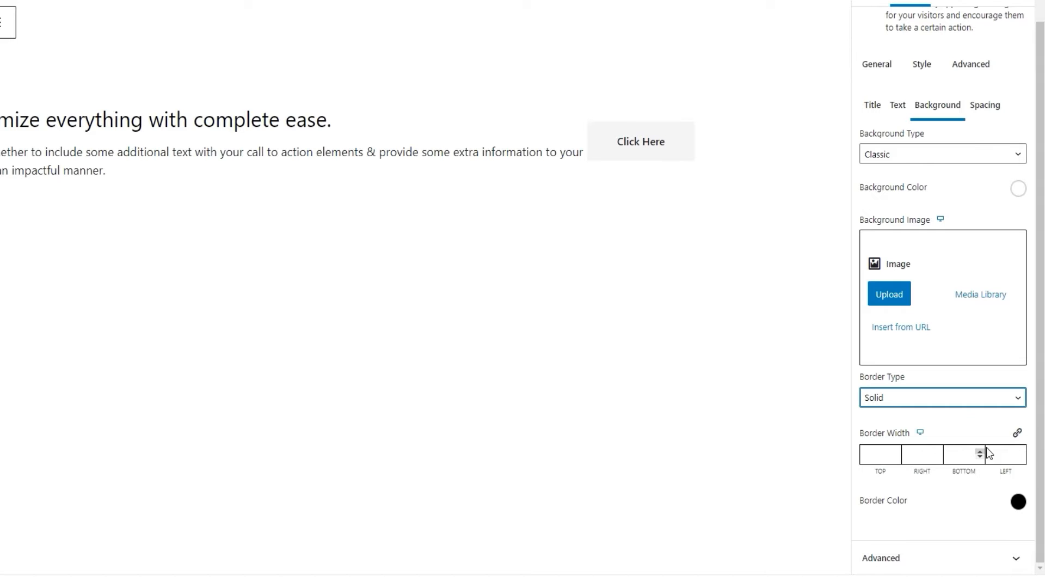
{"action": "left_click", "coordinate": [877, 461]}
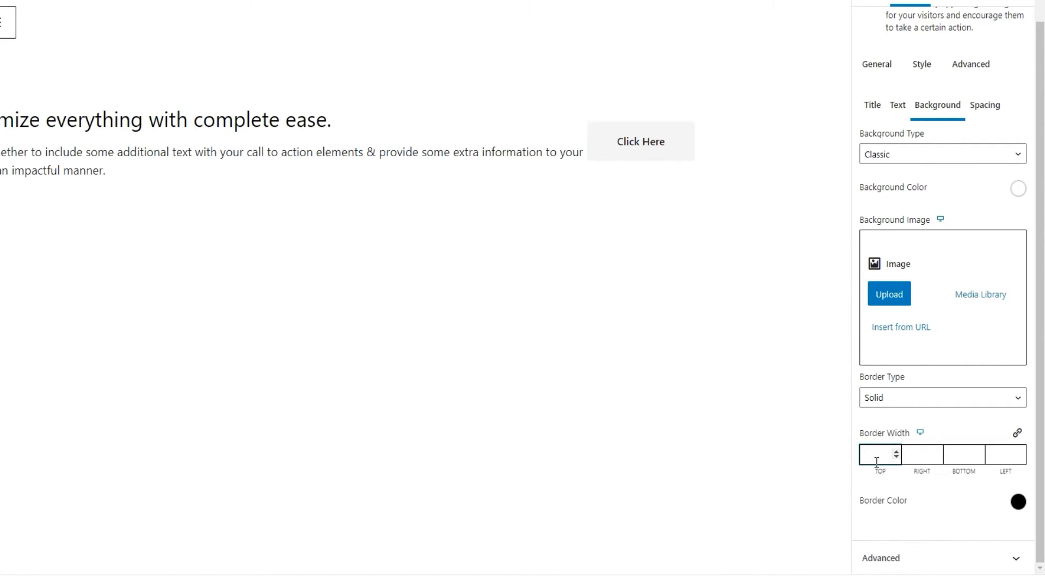
{"action": "type", "text": "5"}
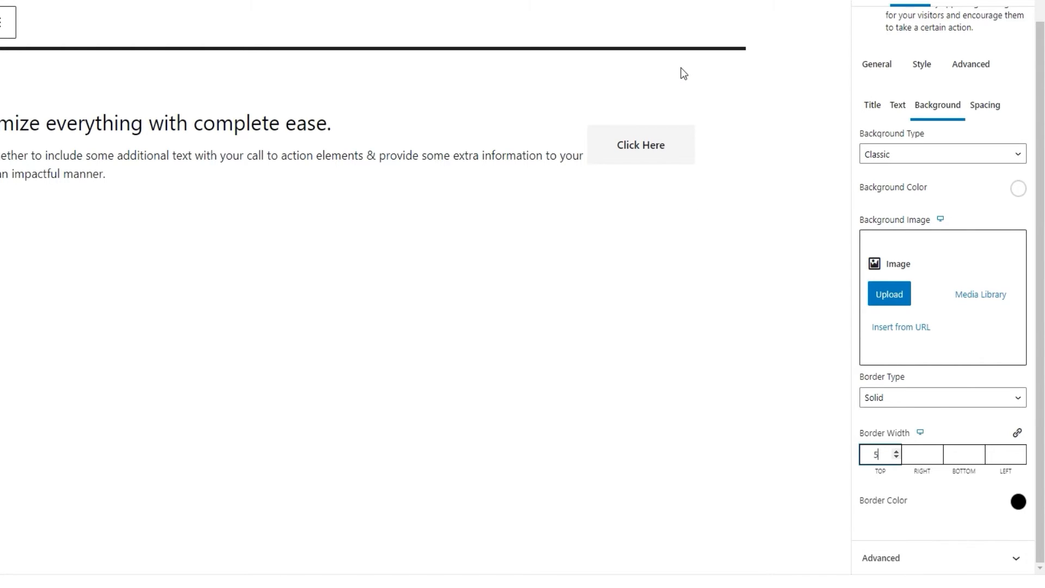
{"action": "double_click", "coordinate": [874, 455]}
{"action": "key", "text": "BackSpace"}
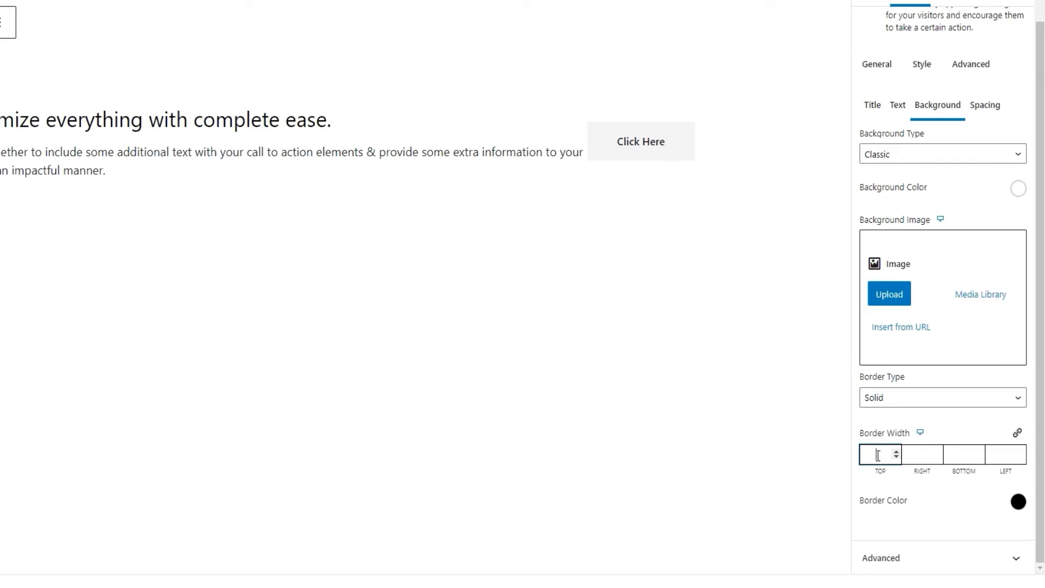
Link the border widths of all four sides and set them to 1.
{"action": "left_click", "coordinate": [1018, 437]}
{"action": "left_click", "coordinate": [974, 460]}
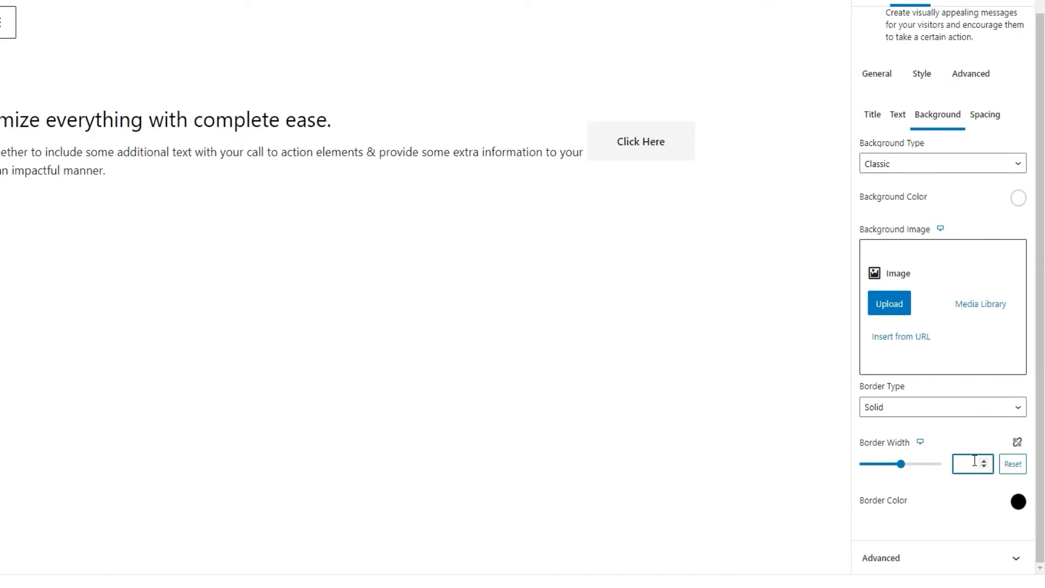
{"action": "type", "text": "1"}
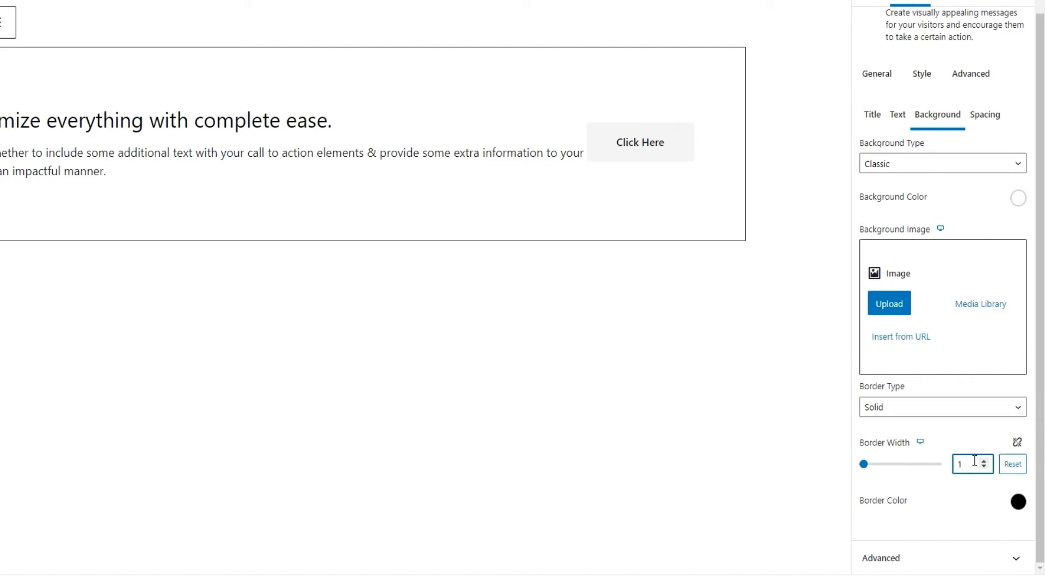
Set the block's border color to hex d9d9d9.
{"action": "left_click", "coordinate": [1017, 503]}
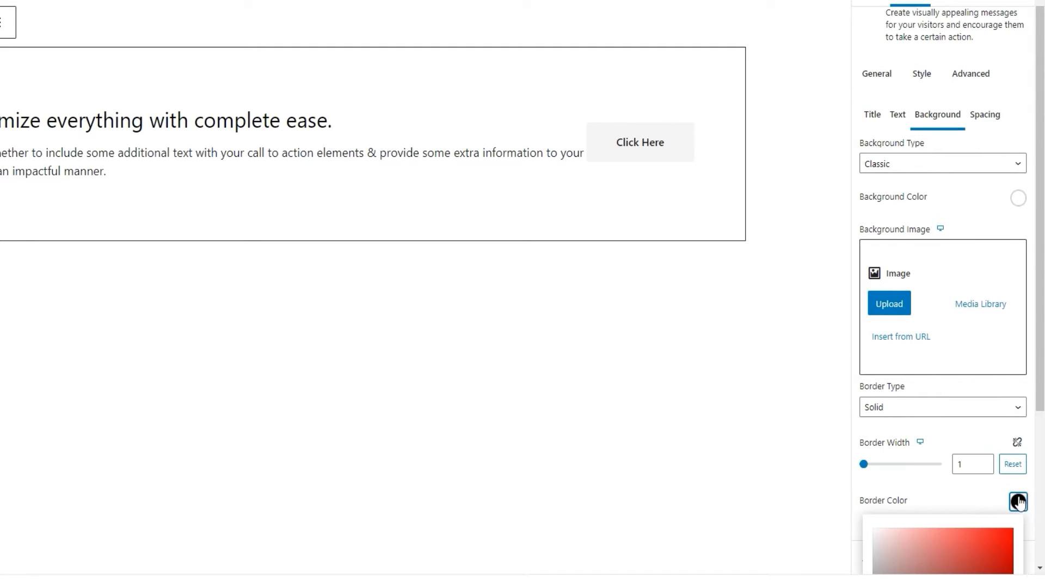
{"action": "left_click_drag", "start_coordinate": [966, 361], "coordinate": [911, 334]}
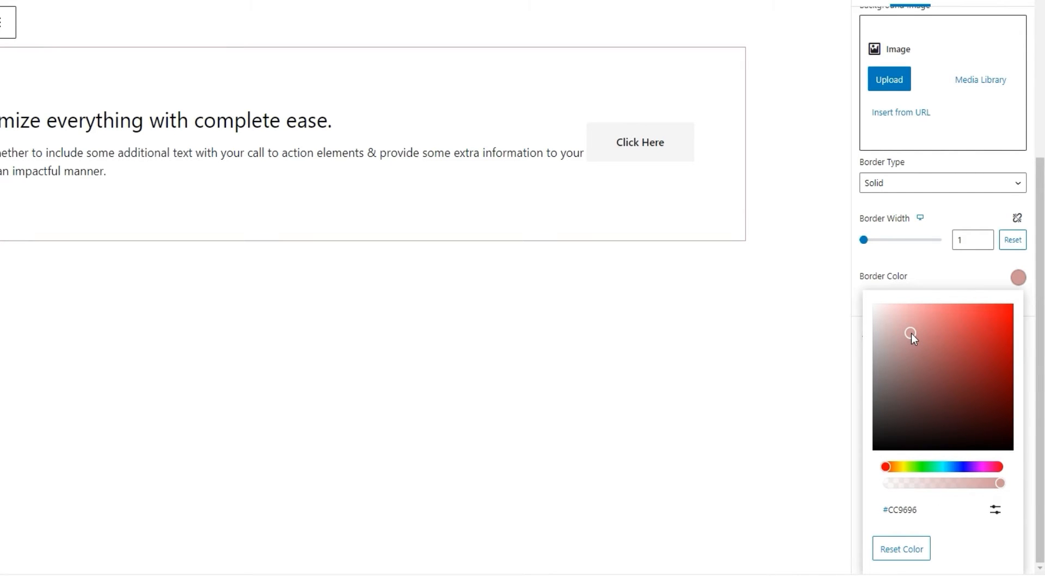
{"action": "left_click", "coordinate": [995, 509]}
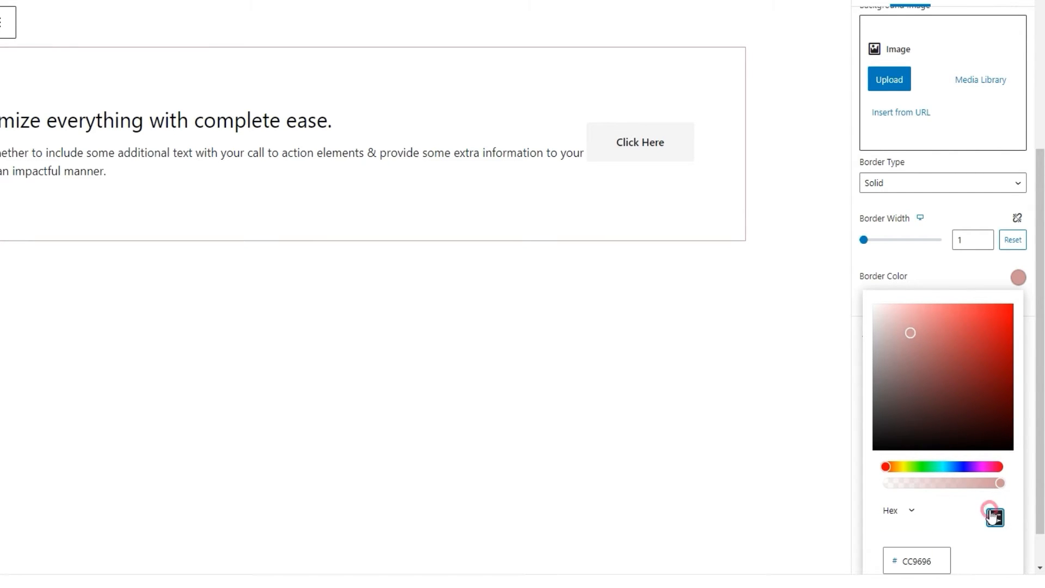
{"action": "double_click", "coordinate": [923, 560]}
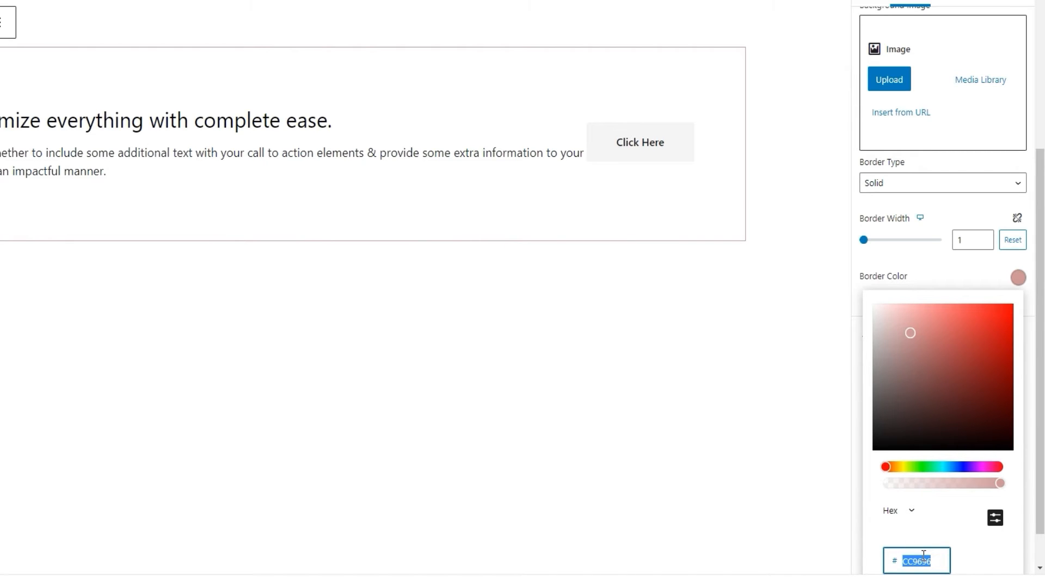
{"action": "type", "text": "d9d9d9"}
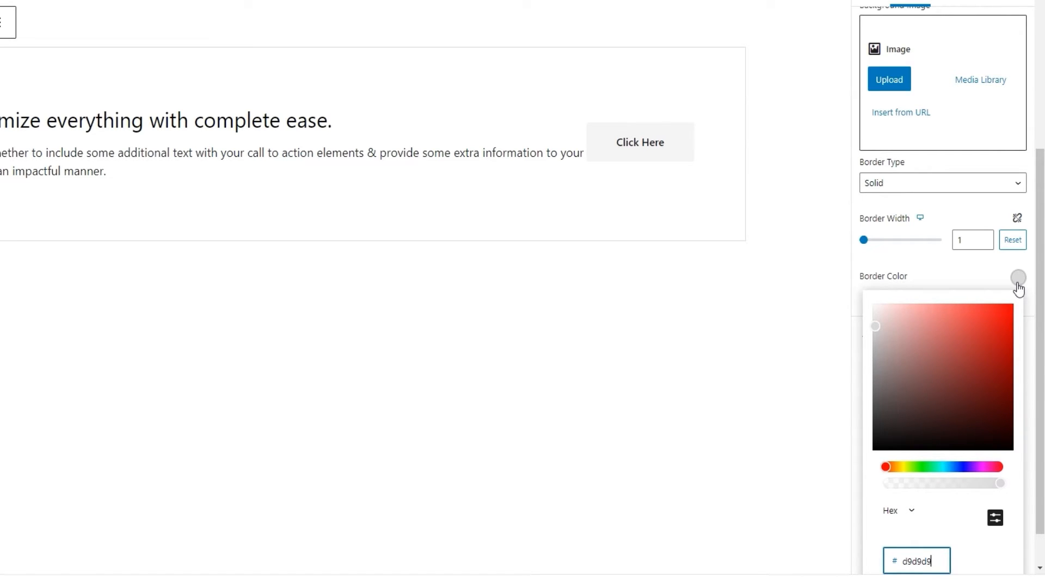
{"action": "left_click", "coordinate": [1018, 283]}
Open the Call To Action block's spacing style settings.
{"action": "scroll", "coordinate": [942, 370], "scroll_direction": "up", "scroll_amount": 1}
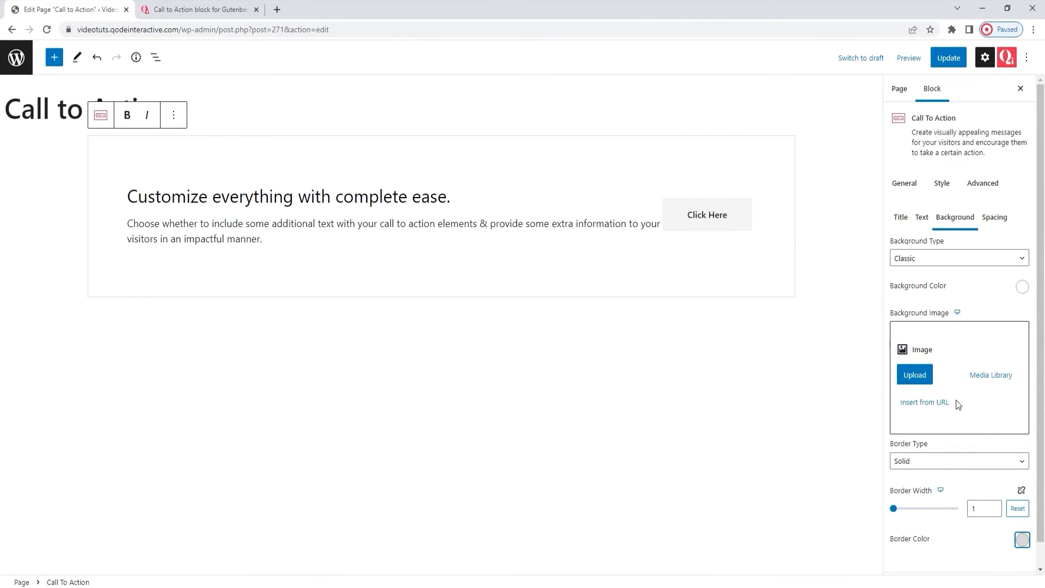
{"action": "left_click", "coordinate": [996, 219]}
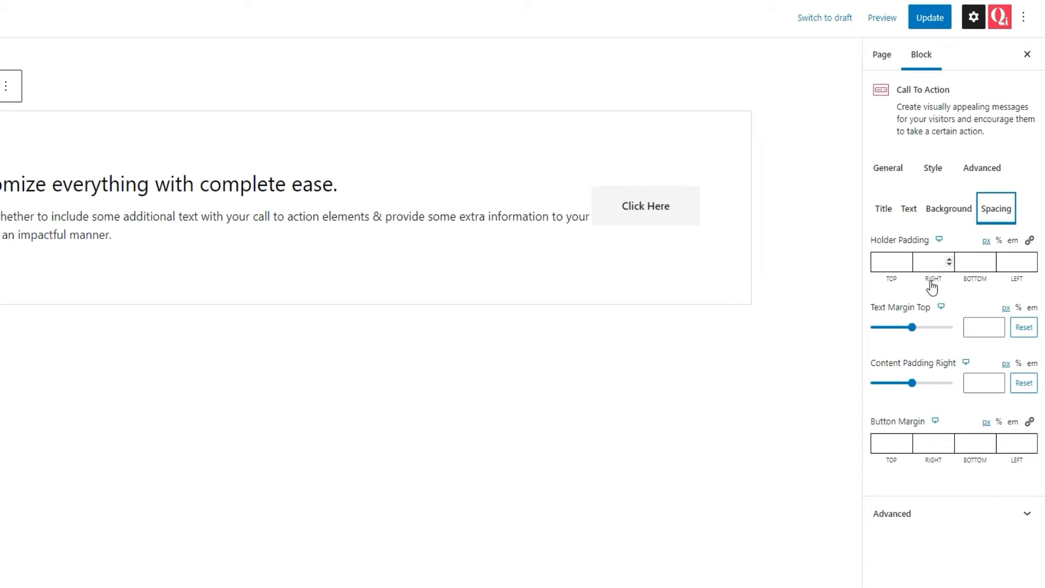
Try a linked holder padding of 100 px, then reset it and unlink the sides.
{"action": "left_click", "coordinate": [1029, 240]}
{"action": "left_click", "coordinate": [983, 262]}
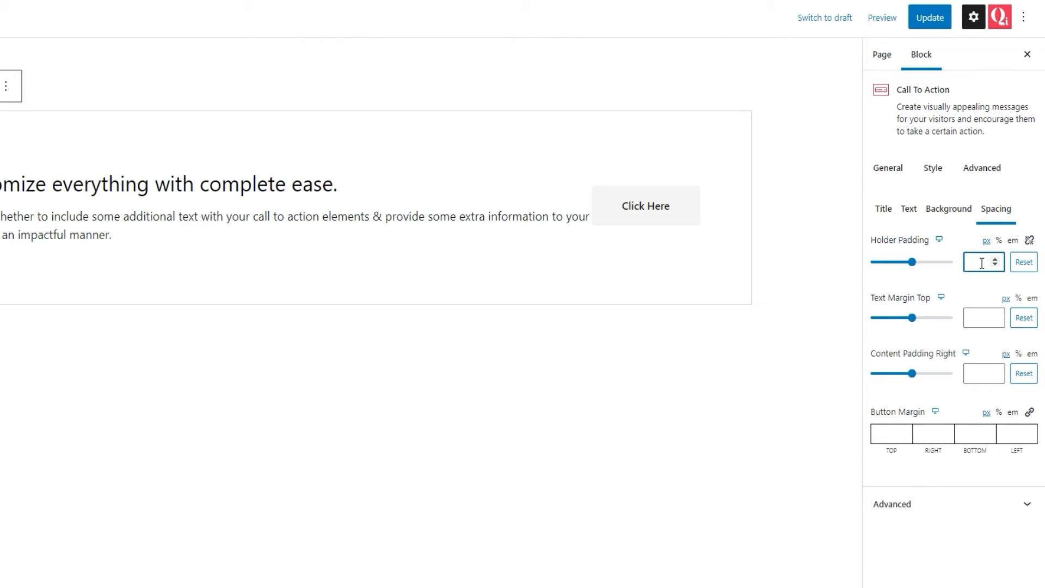
{"action": "type", "text": "100"}
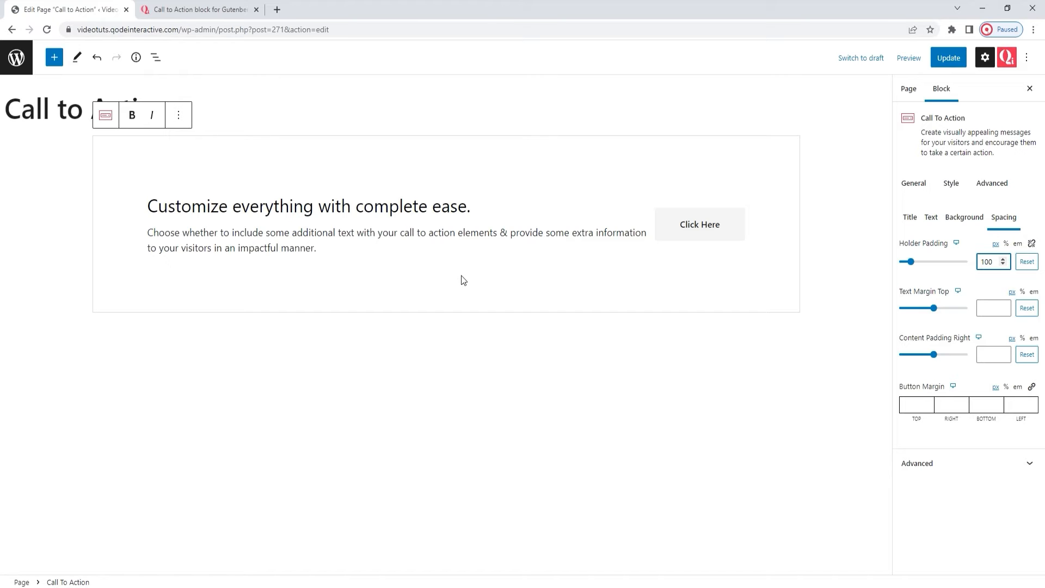
{"action": "double_click", "coordinate": [993, 258]}
{"action": "key", "text": "BackSpace"}
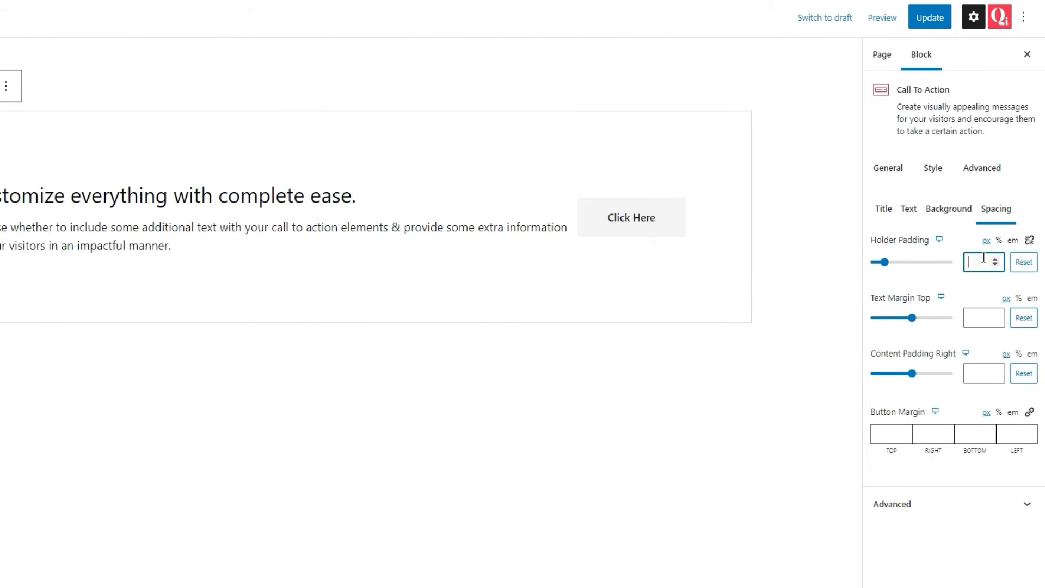
{"action": "left_click", "coordinate": [1023, 263]}
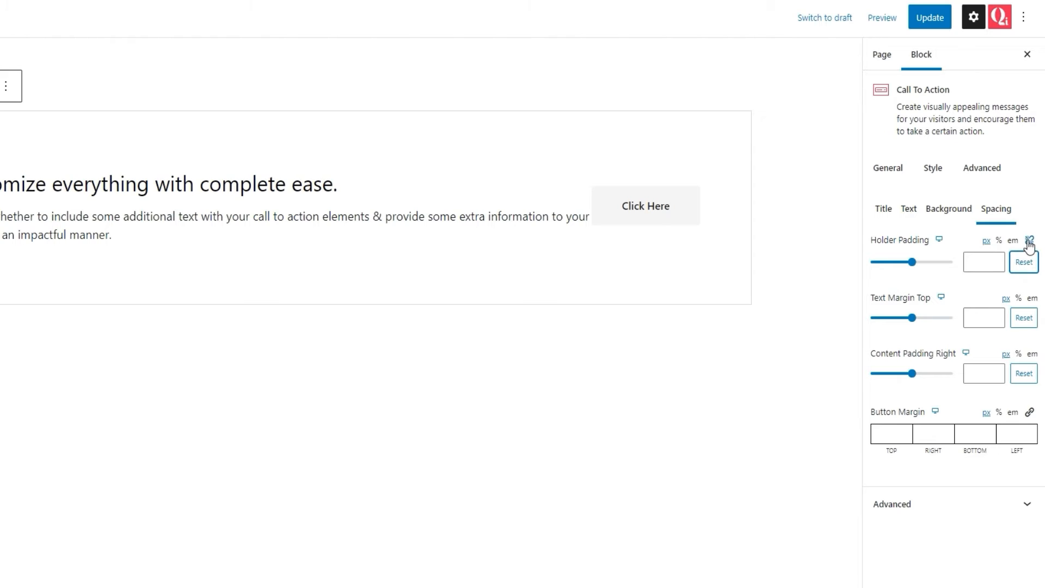
{"action": "left_click", "coordinate": [1029, 241]}
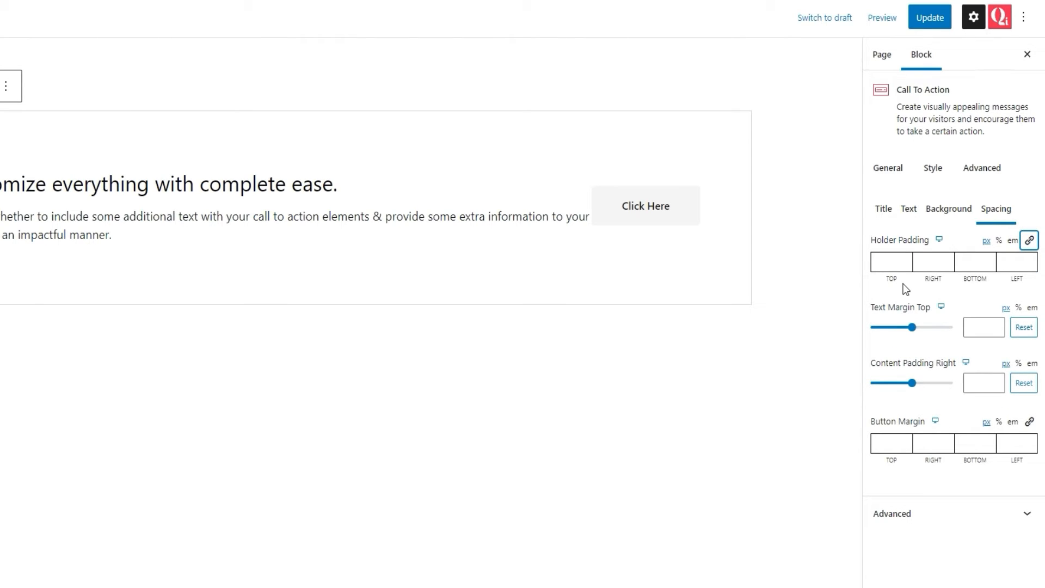
Set the holder padding to 72 px top, 74 px right, 78 px bottom and 74 px left.
{"action": "left_click", "coordinate": [891, 263]}
{"action": "type", "text": "72"}
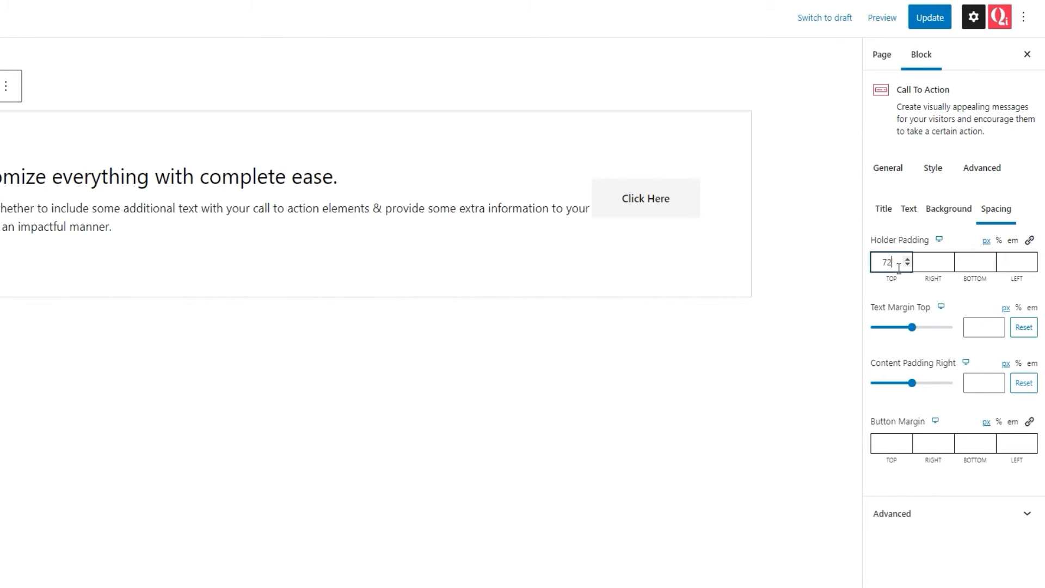
{"action": "left_click", "coordinate": [931, 264]}
{"action": "type", "text": "74"}
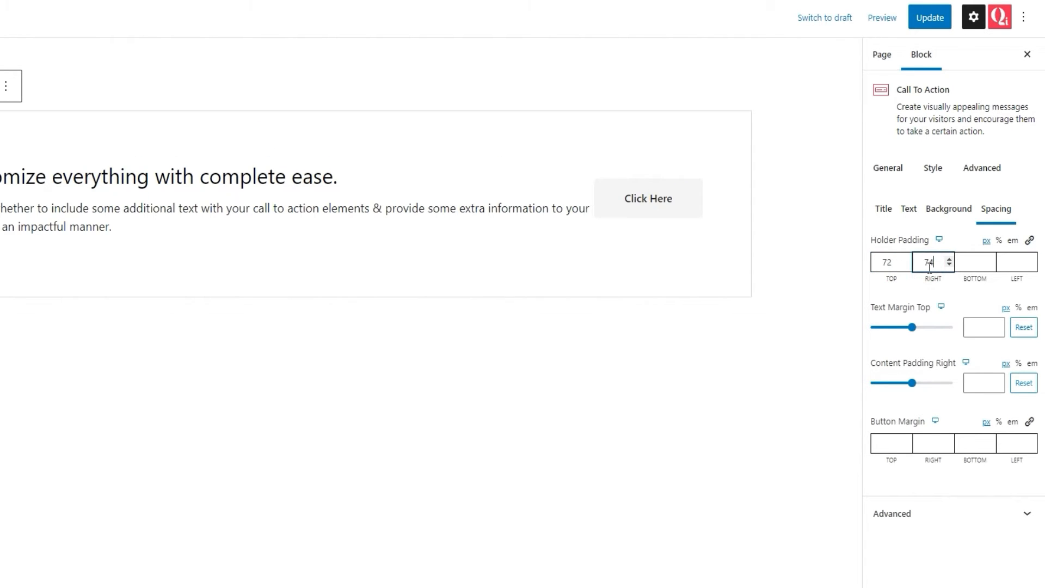
{"action": "left_click", "coordinate": [957, 263]}
{"action": "type", "text": "78"}
{"action": "left_click", "coordinate": [1007, 261]}
{"action": "type", "text": "74"}
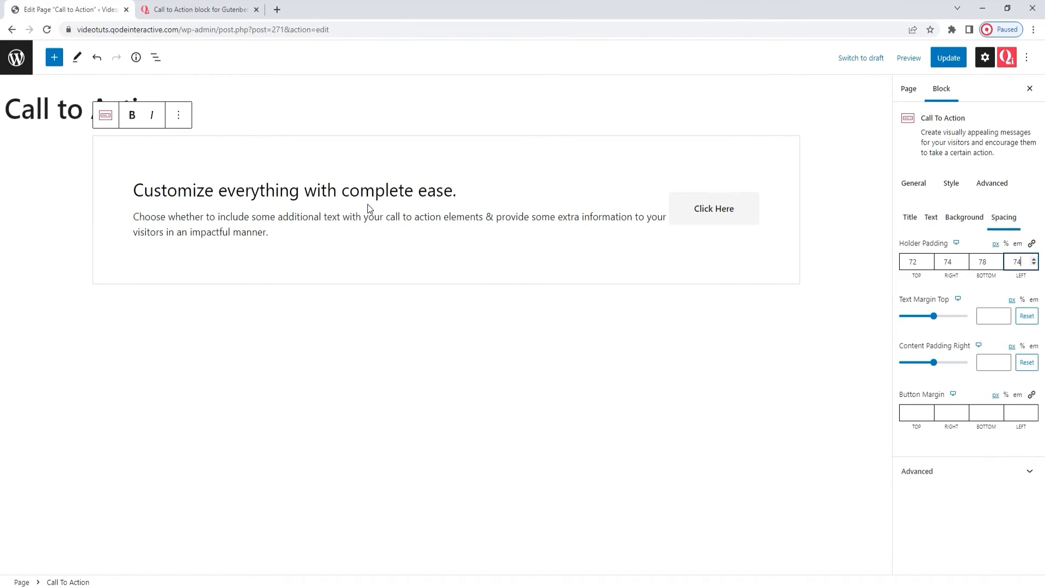
Set the text's top margin to 70 px.
{"action": "left_click", "coordinate": [983, 314]}
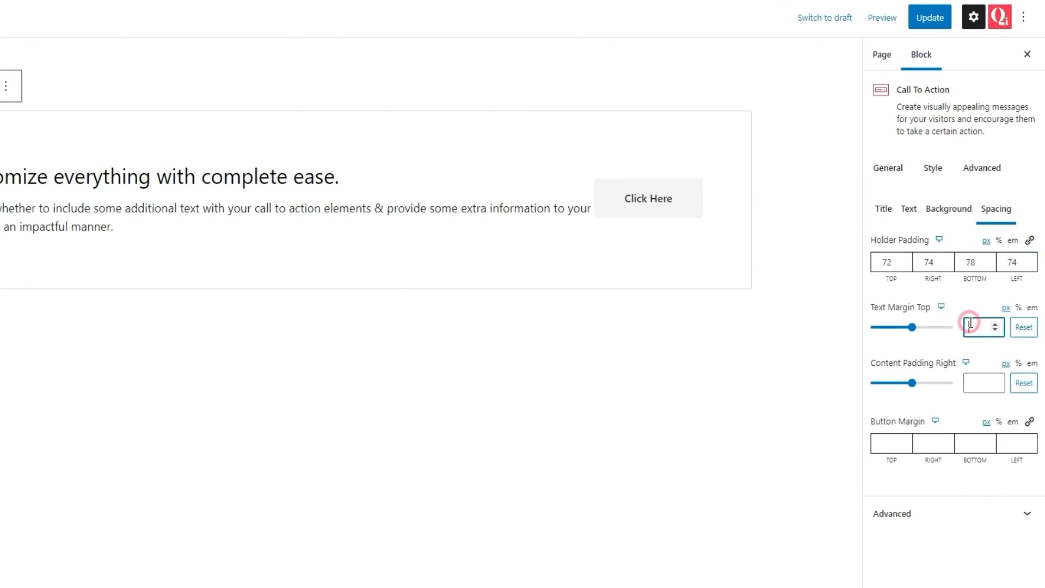
{"action": "type", "text": "40"}
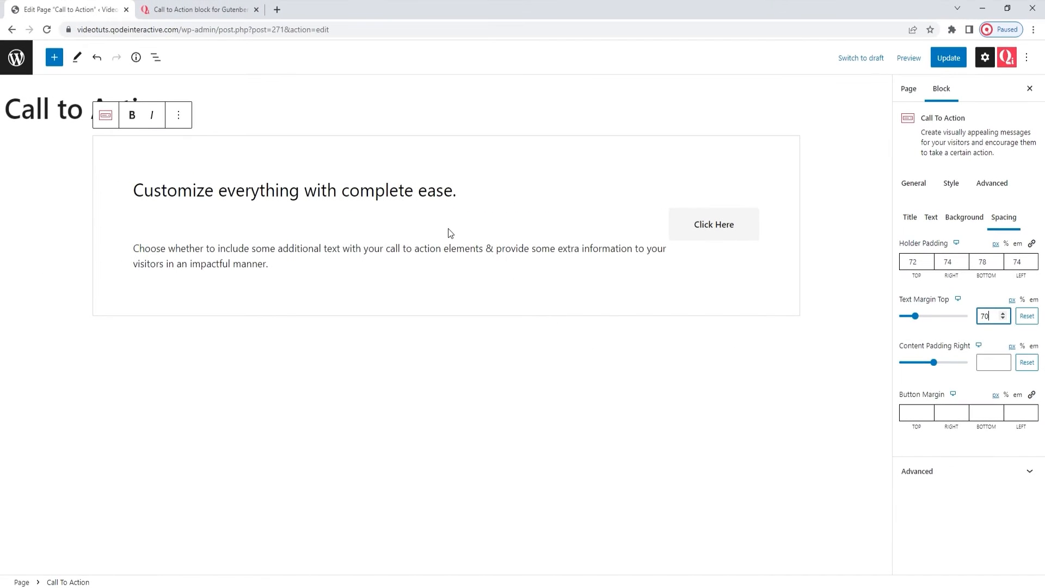
Set the text's top margin to 17 px and the content's right padding to 6%.
{"action": "double_click", "coordinate": [989, 313]}
{"action": "type", "text": "17"}
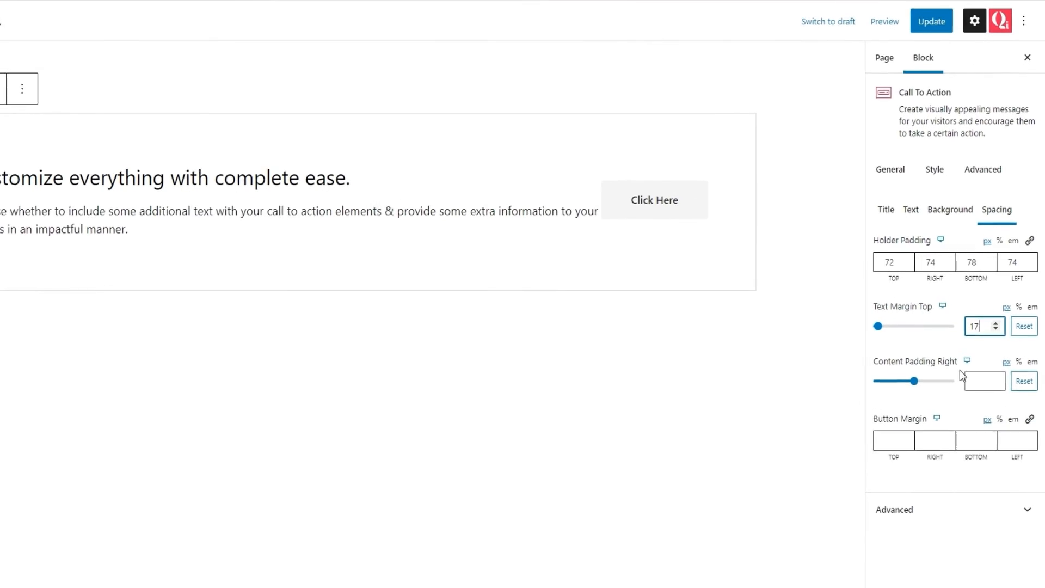
{"action": "left_click", "coordinate": [1017, 363]}
{"action": "left_click", "coordinate": [980, 384]}
{"action": "type", "text": "6"}
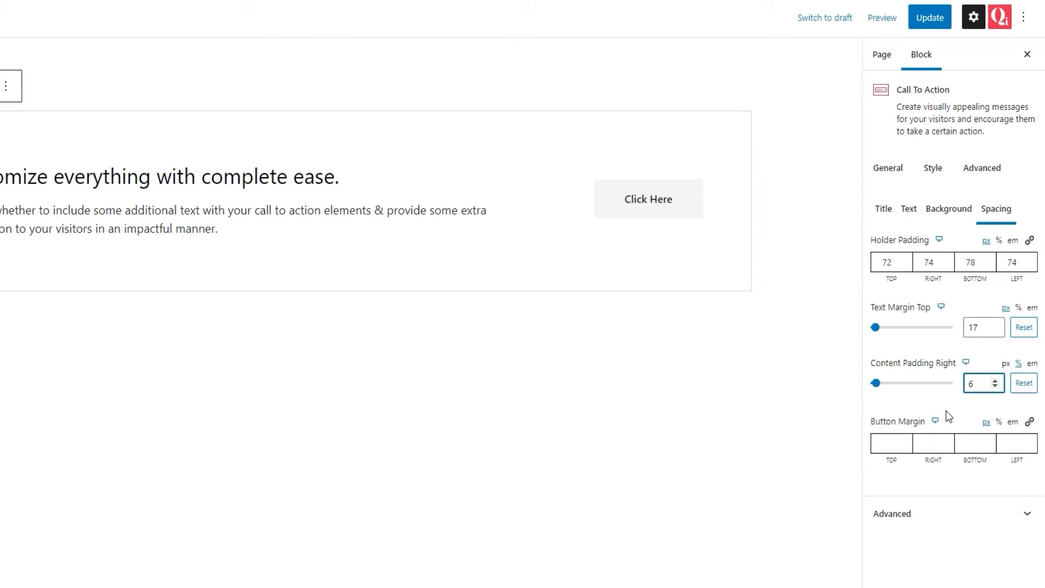
Try a right button margin of 80 px, then clear the value.
{"action": "left_click", "coordinate": [938, 444]}
{"action": "type", "text": "80"}
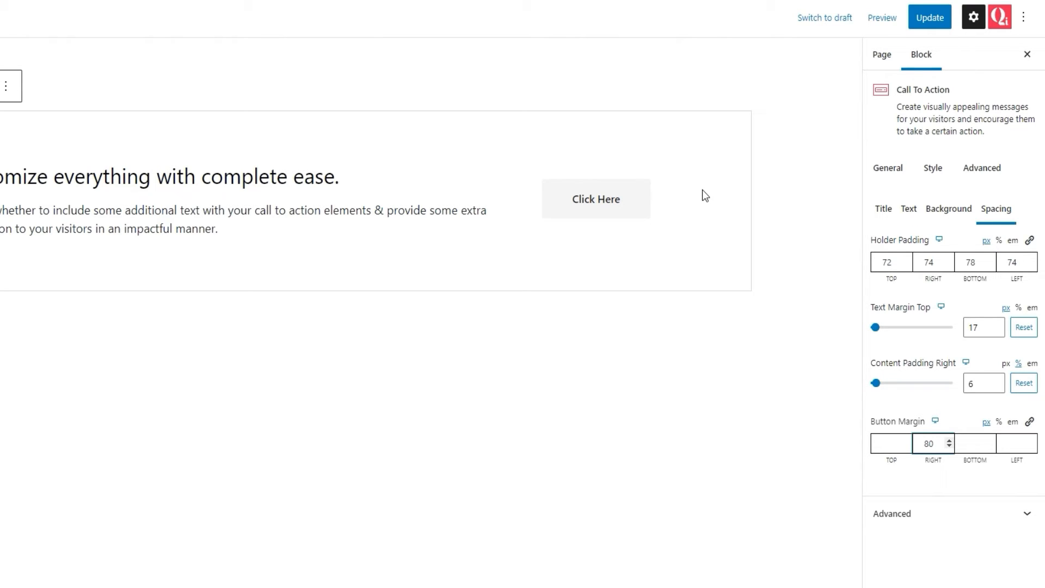
{"action": "double_click", "coordinate": [930, 441]}
{"action": "key", "text": "BackSpace"}
{"action": "left_click", "coordinate": [929, 481]}
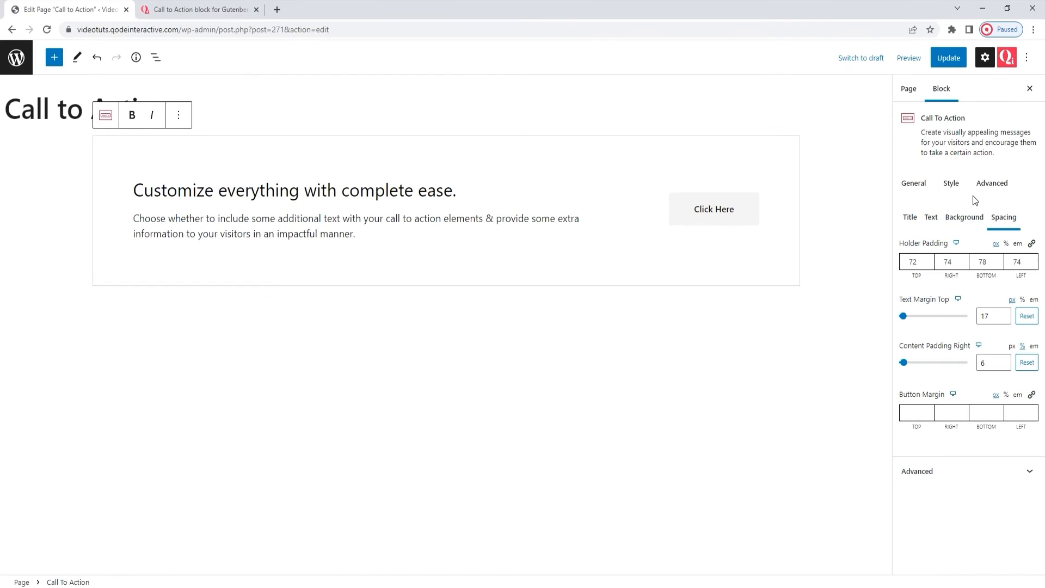
Look through the Call To Action block's advanced settings, from margin and padding down to the help links.
{"action": "left_click", "coordinate": [986, 185]}
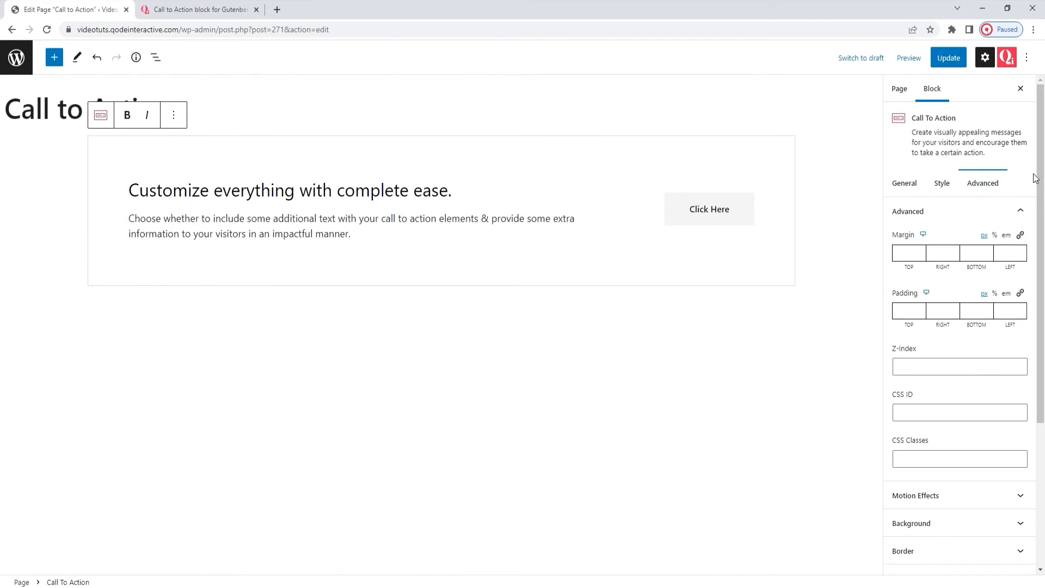
{"action": "left_click_drag", "start_coordinate": [1041, 176], "coordinate": [1044, 325]}
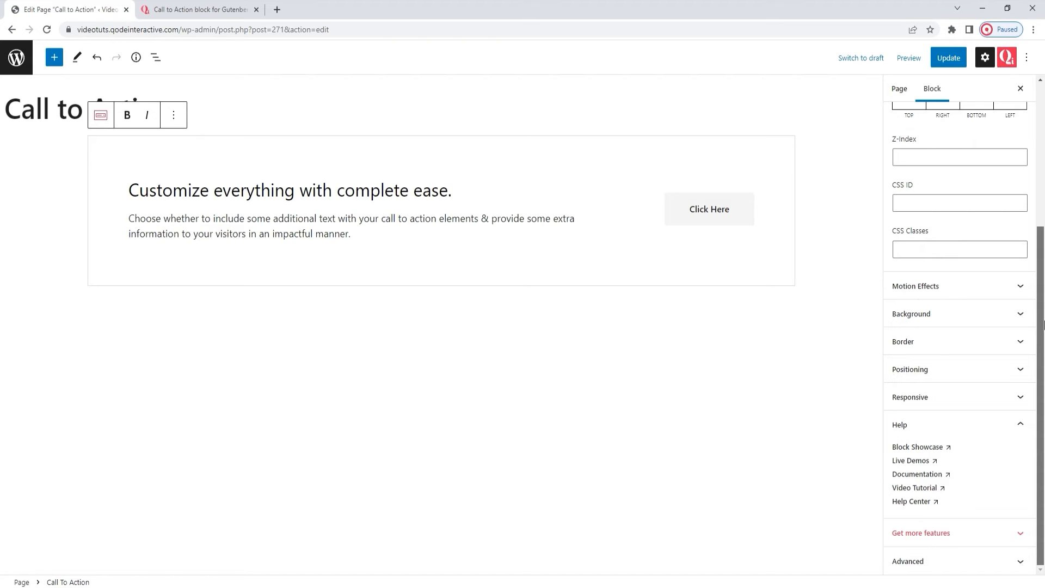
{"action": "left_click_drag", "start_coordinate": [1044, 325], "coordinate": [1043, 162]}
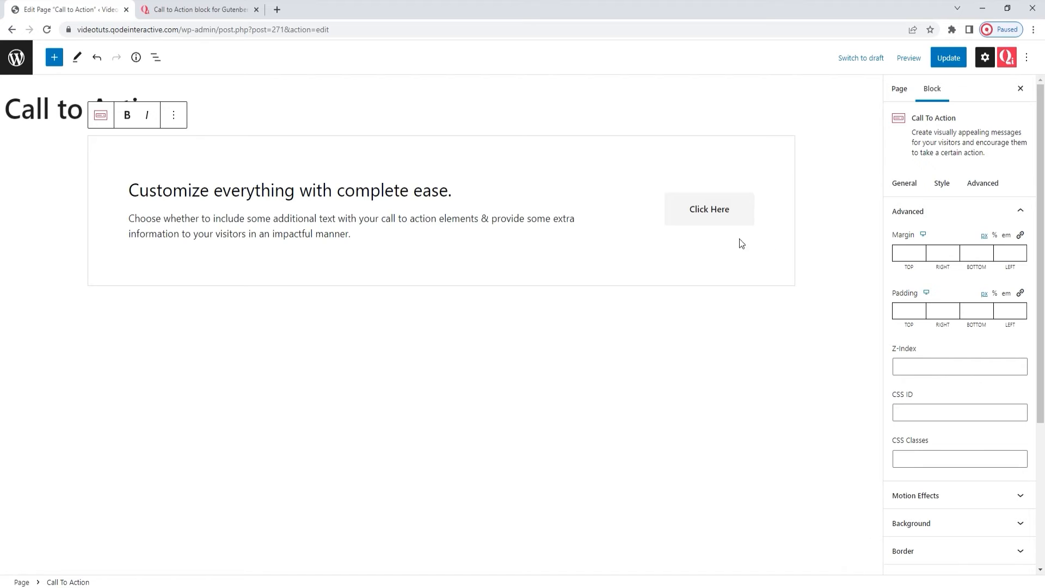
Select the "Click Here" button inside the Call To Action block and show its content settings.
{"action": "left_click", "coordinate": [705, 225]}
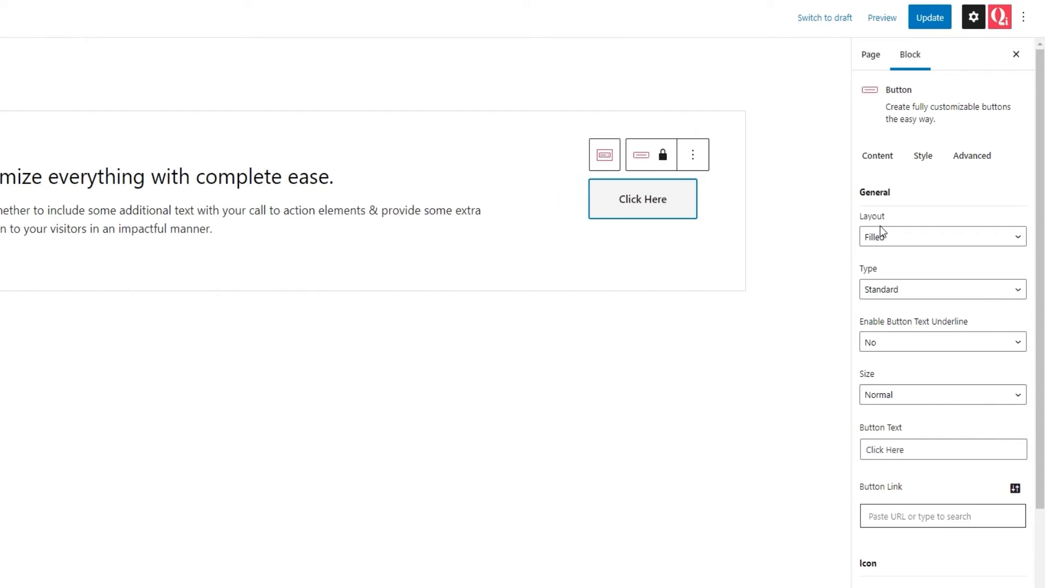
{"action": "left_click", "coordinate": [871, 157]}
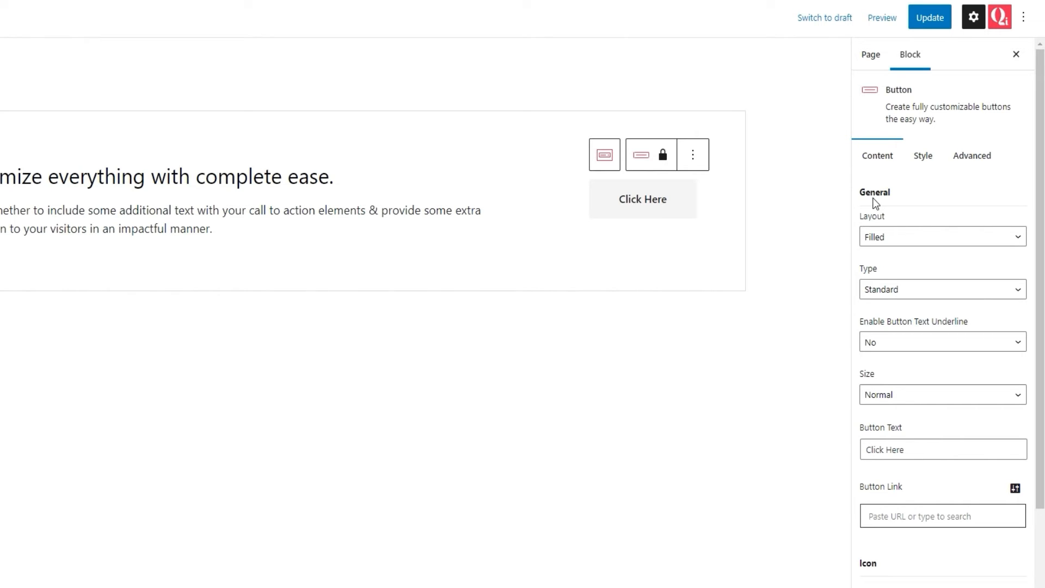
Try the Outlined and Textual layouts on the button, then return it to Filled.
{"action": "left_click", "coordinate": [903, 234]}
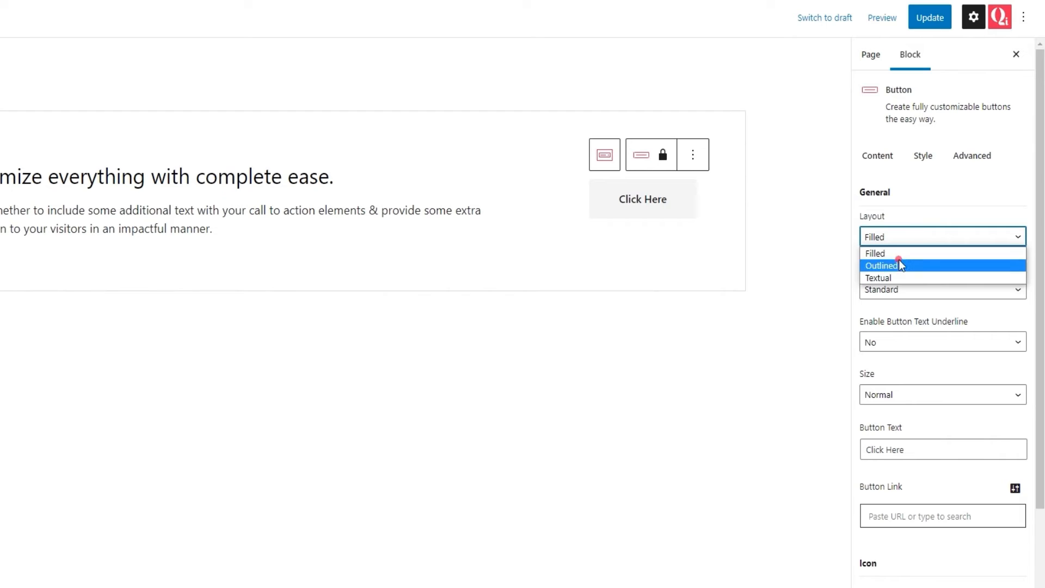
{"action": "left_click", "coordinate": [900, 263]}
{"action": "left_click", "coordinate": [900, 236]}
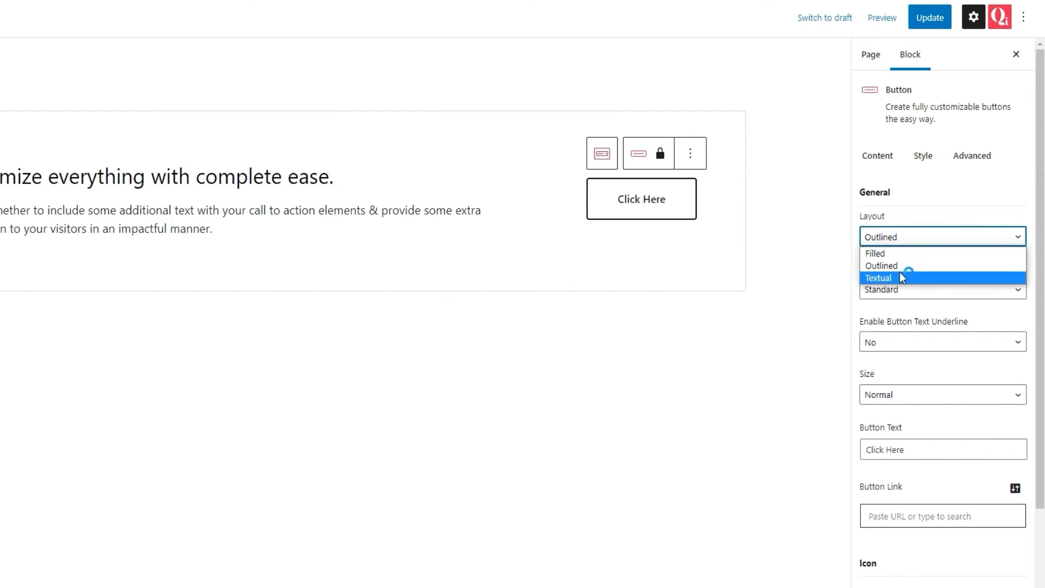
{"action": "left_click", "coordinate": [899, 272]}
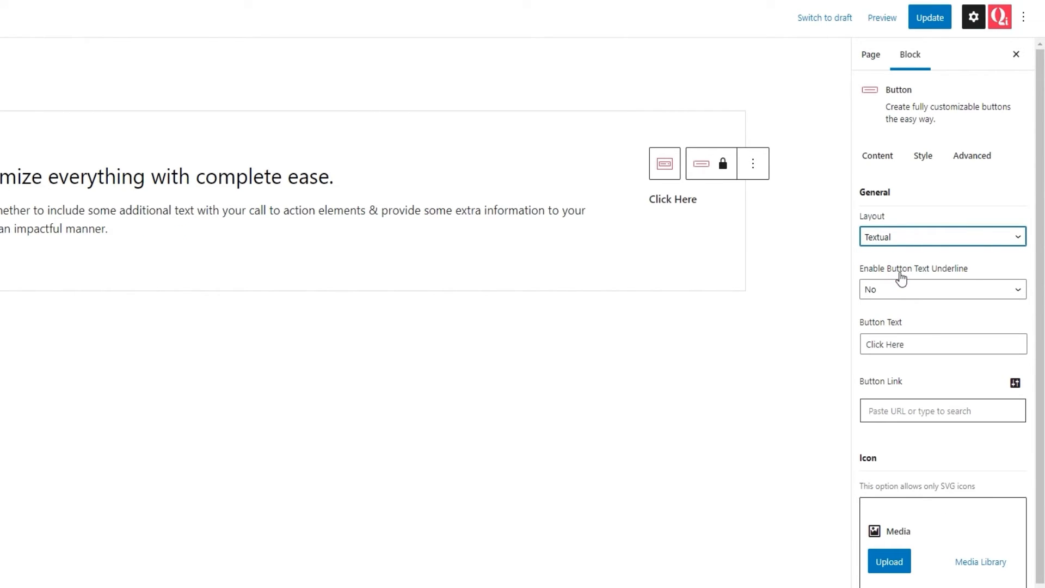
{"action": "left_click", "coordinate": [899, 240]}
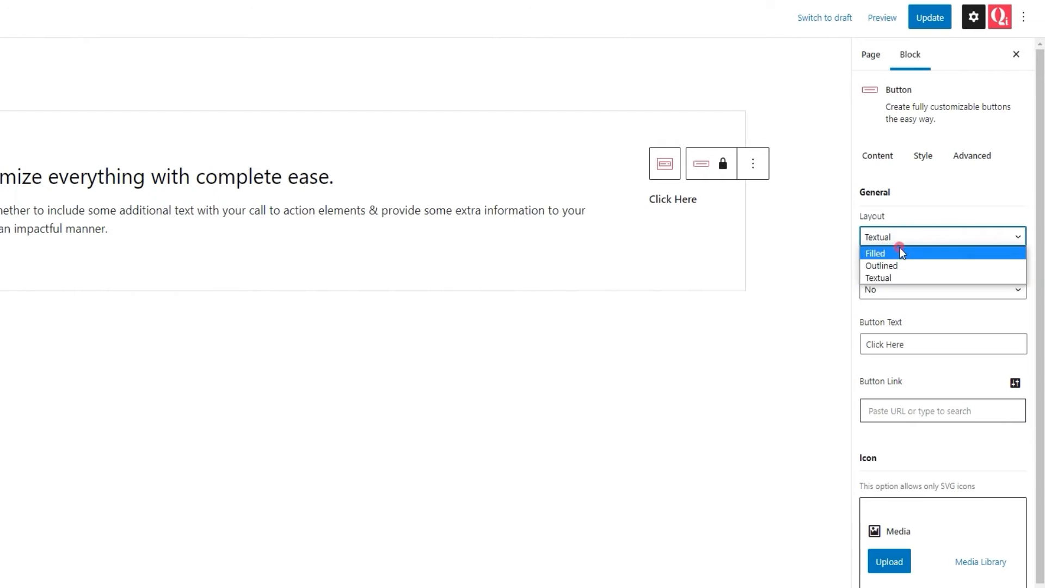
{"action": "left_click", "coordinate": [900, 248]}
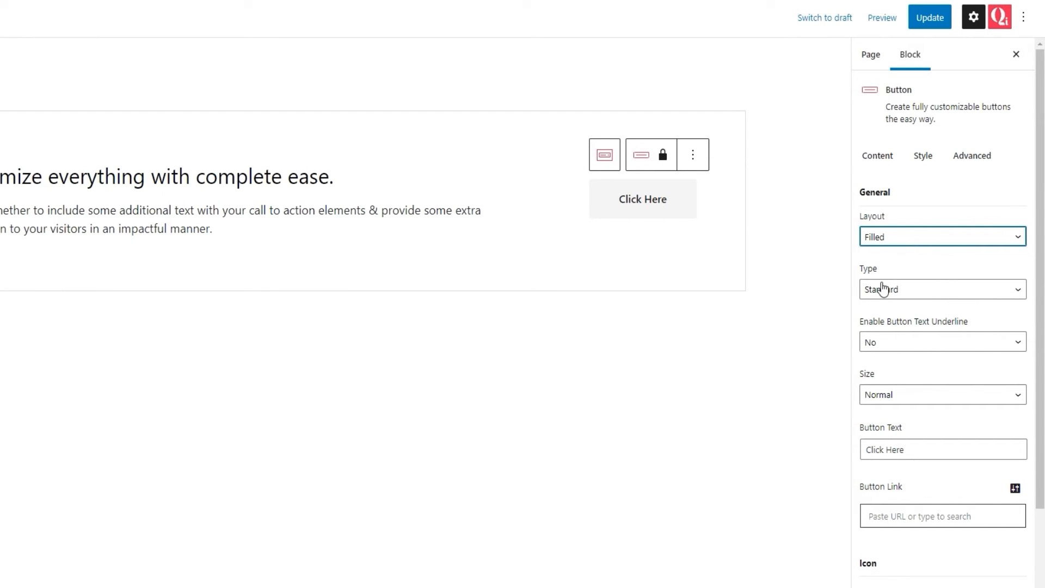
Try the With Inner Border and Icon Boxed button types, then return to Standard.
{"action": "left_click", "coordinate": [905, 293]}
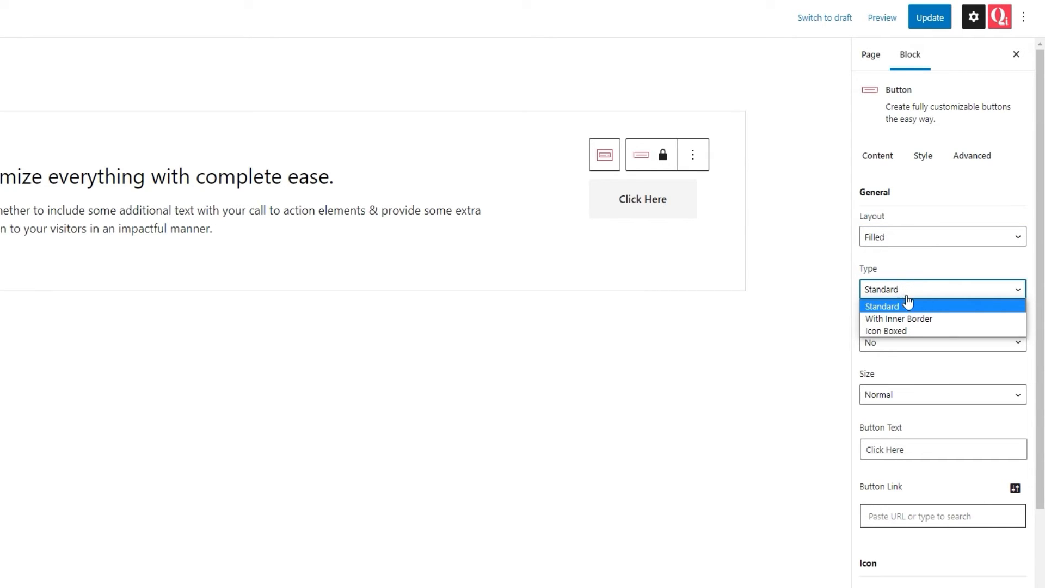
{"action": "left_click", "coordinate": [914, 318]}
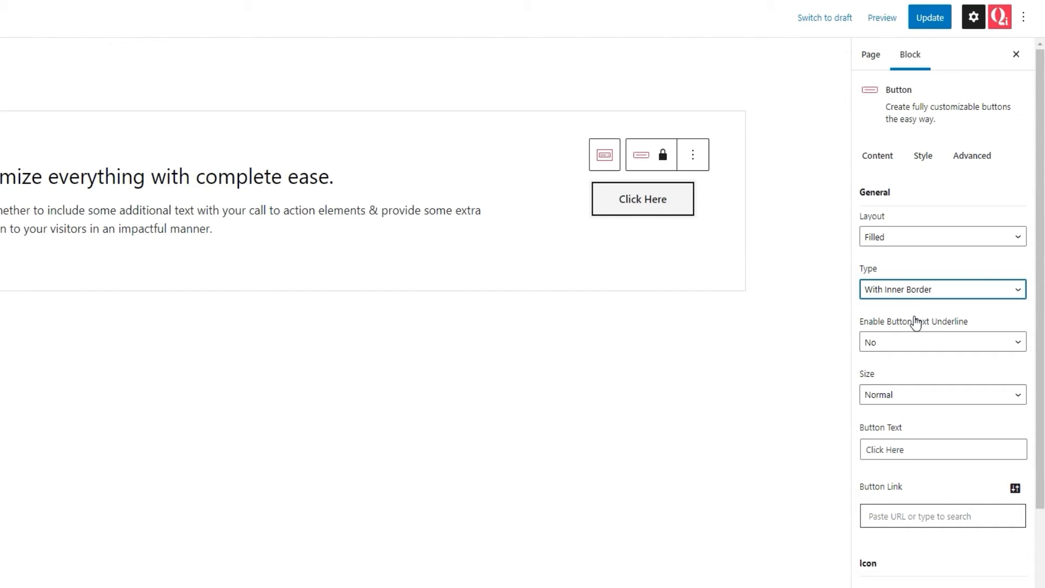
{"action": "left_click", "coordinate": [909, 297]}
{"action": "left_click", "coordinate": [903, 321]}
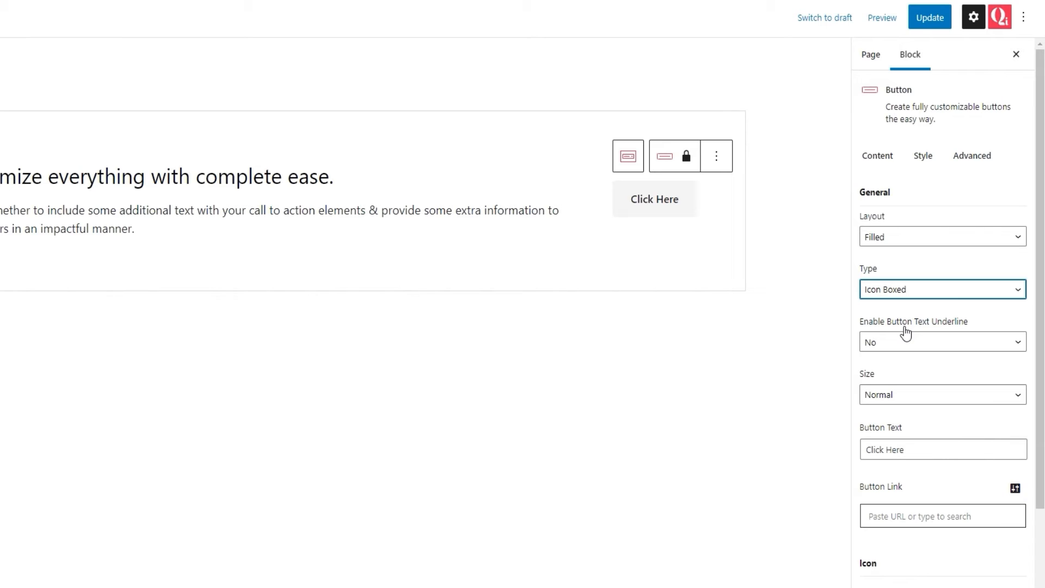
{"action": "left_click", "coordinate": [907, 297]}
{"action": "left_click", "coordinate": [909, 305]}
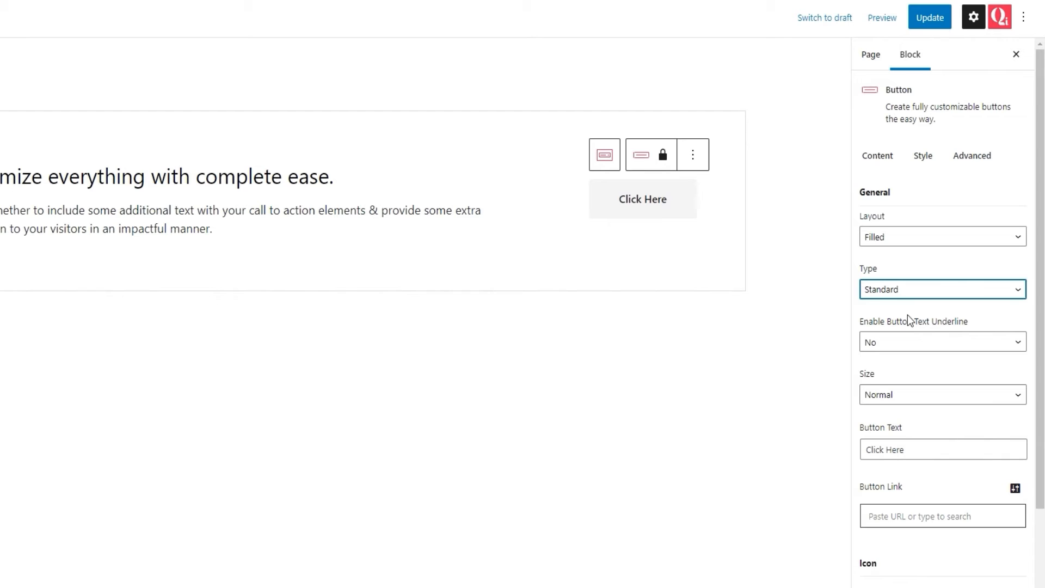
Try underlining the button text, then switch the underline off again.
{"action": "left_click", "coordinate": [900, 343]}
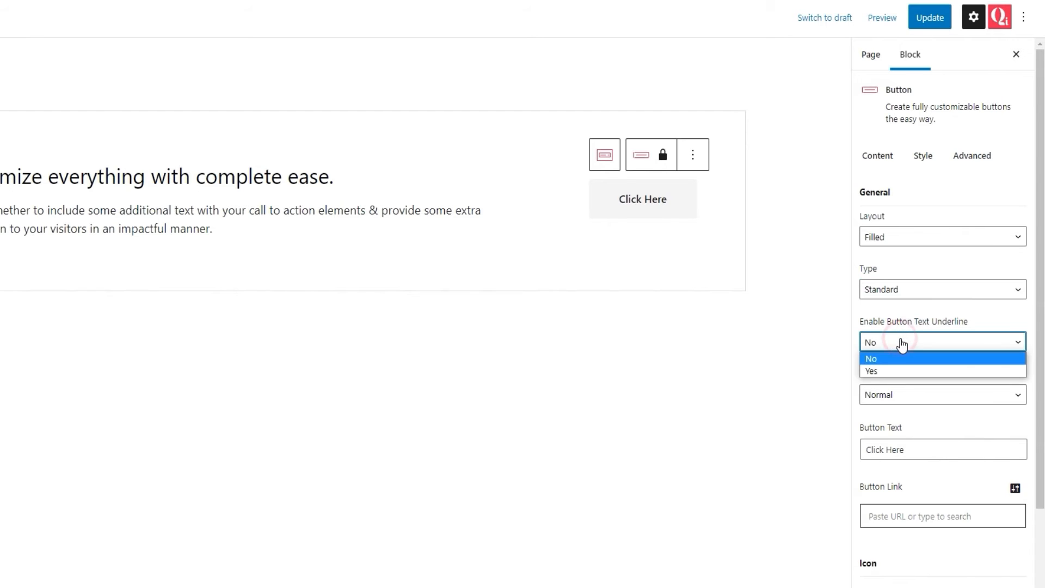
{"action": "left_click", "coordinate": [895, 370]}
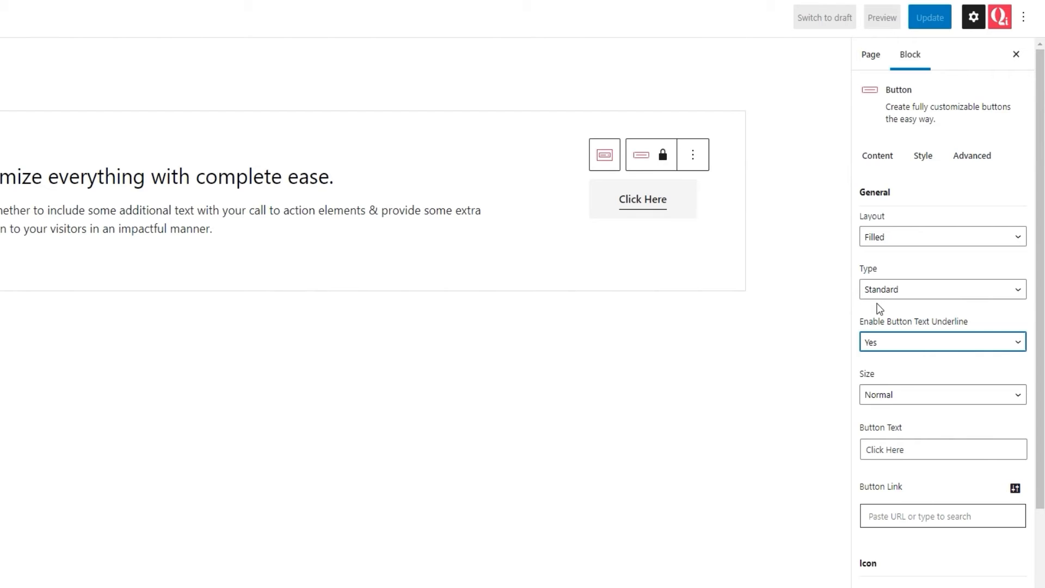
{"action": "left_click", "coordinate": [893, 342]}
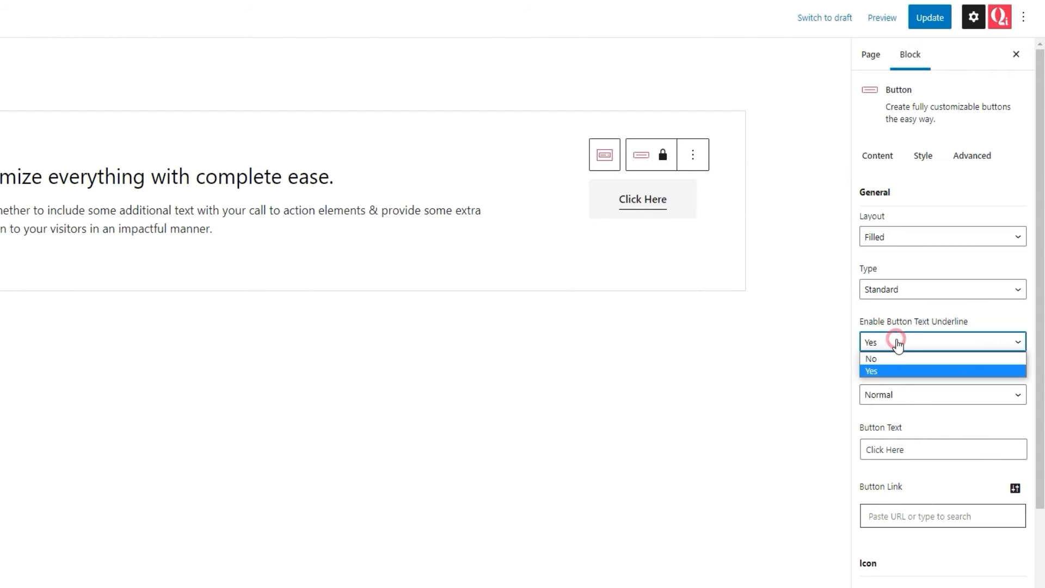
{"action": "left_click", "coordinate": [895, 354]}
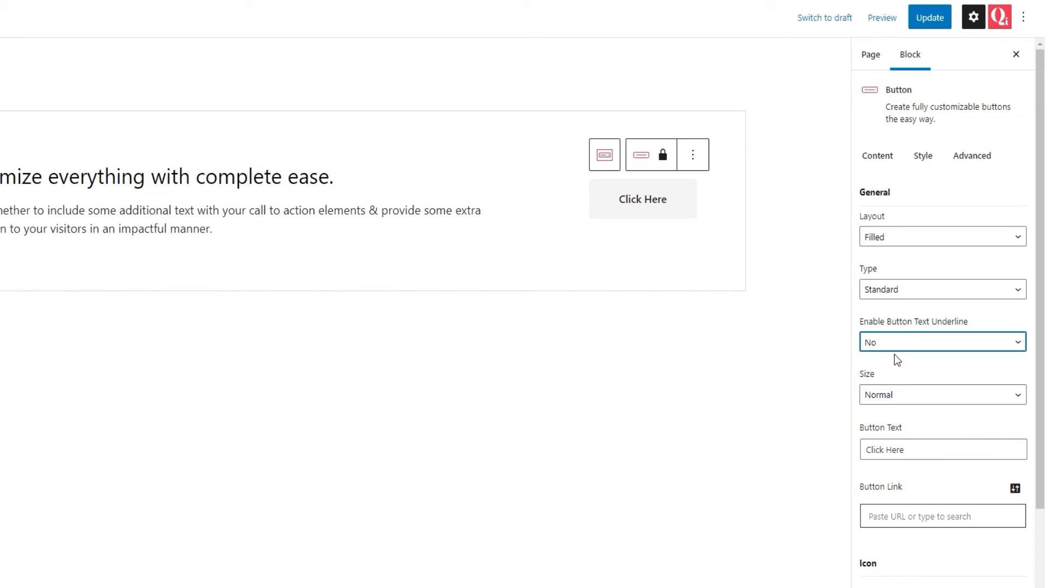
Try the Small, Large and Normal Full Width button sizes, then return to Normal.
{"action": "left_click", "coordinate": [910, 395]}
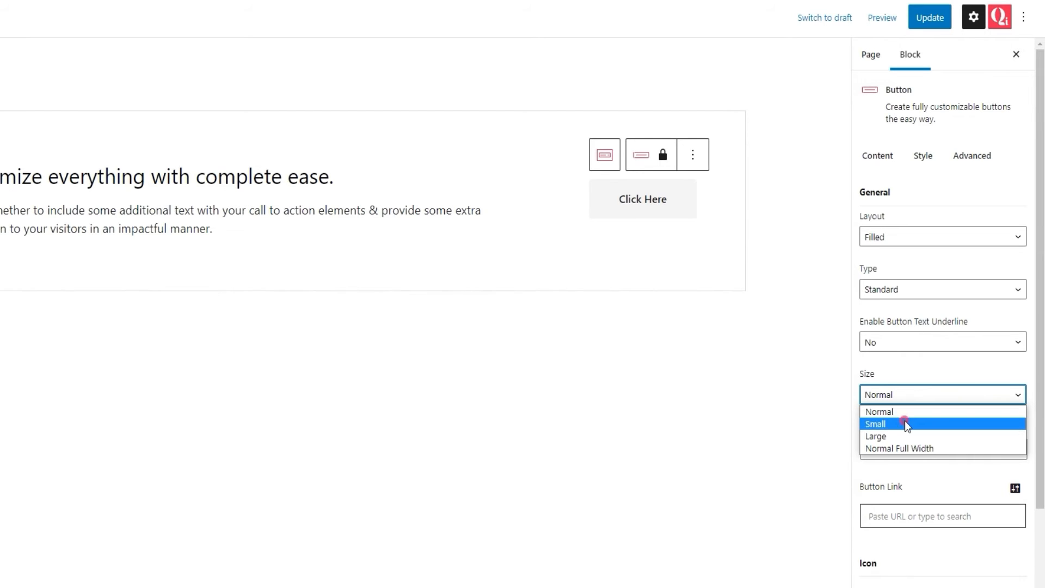
{"action": "left_click", "coordinate": [905, 423]}
{"action": "left_click", "coordinate": [901, 396]}
{"action": "left_click", "coordinate": [895, 435]}
{"action": "left_click", "coordinate": [892, 397]}
{"action": "left_click", "coordinate": [895, 447]}
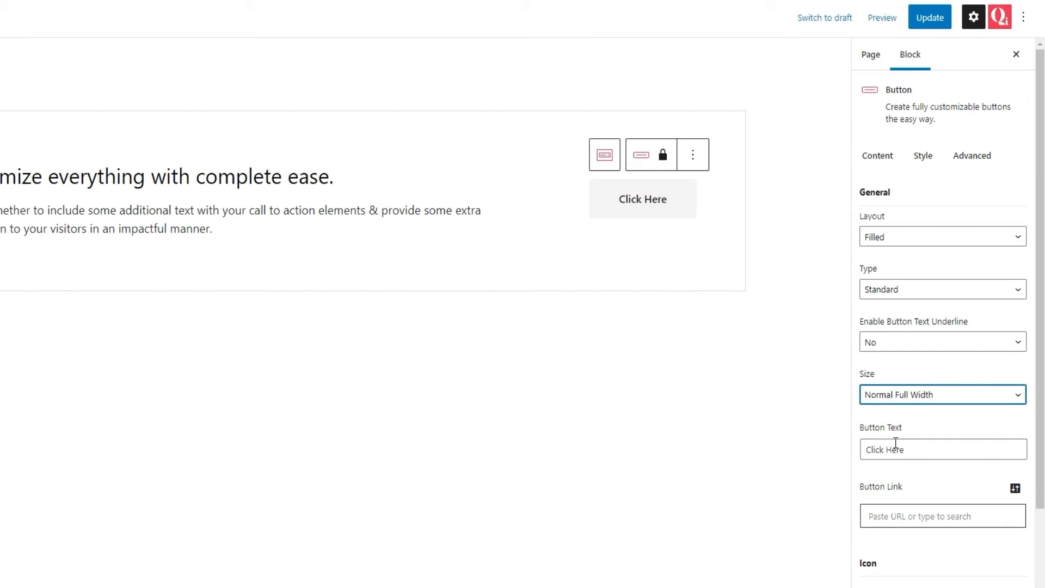
{"action": "left_click", "coordinate": [899, 405]}
{"action": "left_click", "coordinate": [904, 409]}
{"action": "left_click", "coordinate": [910, 370]}
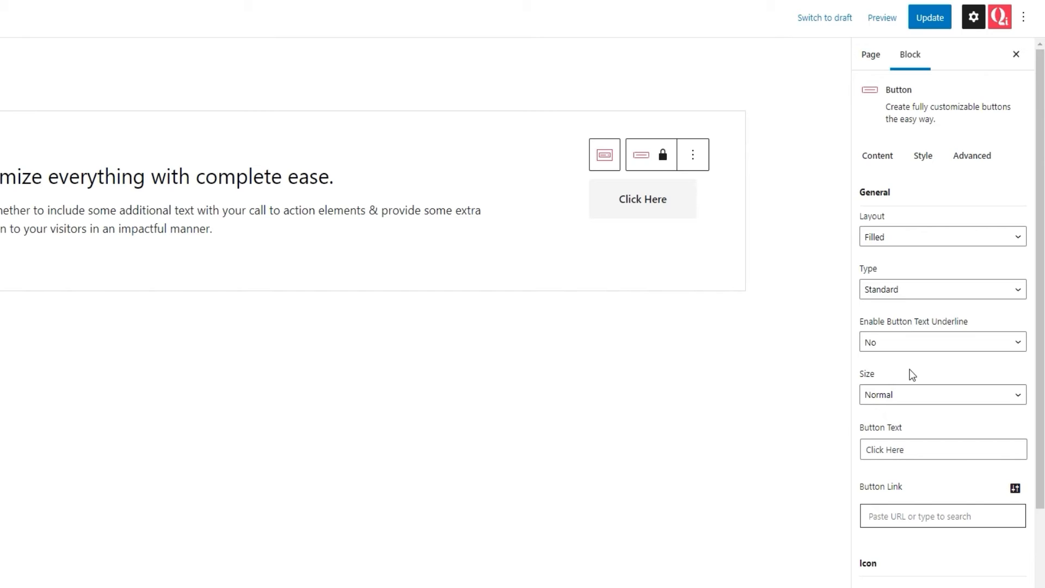
Change the button text to "View More" and set the button link to "#".
{"action": "scroll", "coordinate": [912, 374], "scroll_direction": "down", "scroll_amount": 1}
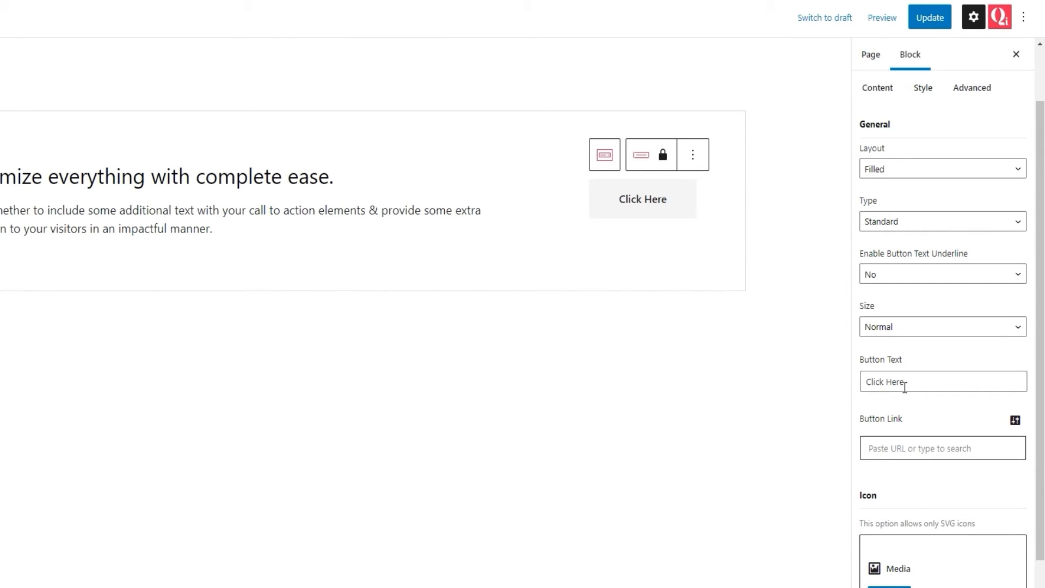
{"action": "triple_click", "coordinate": [904, 384]}
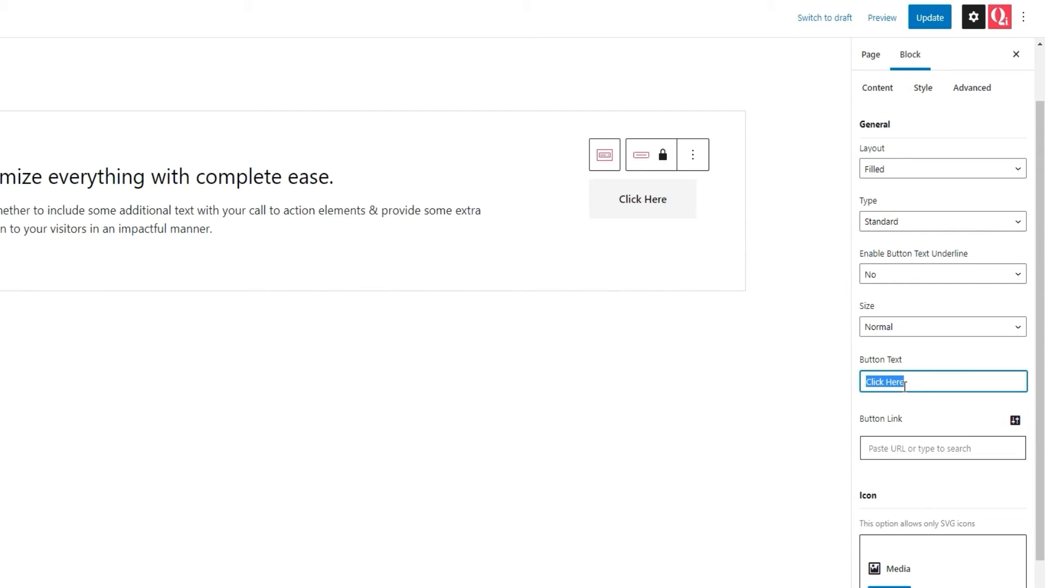
{"action": "type", "text": "View More"}
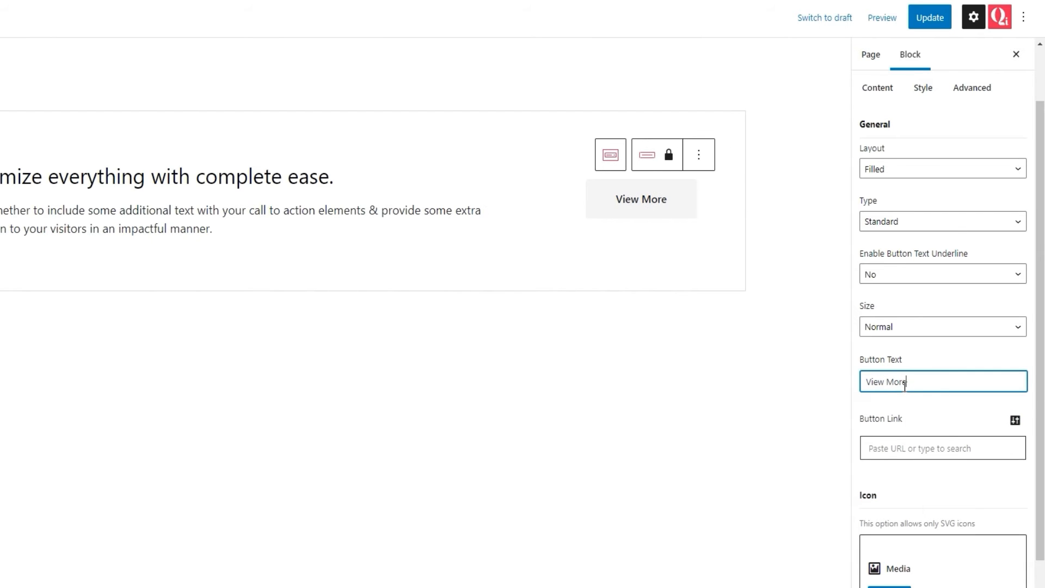
{"action": "left_click", "coordinate": [893, 441]}
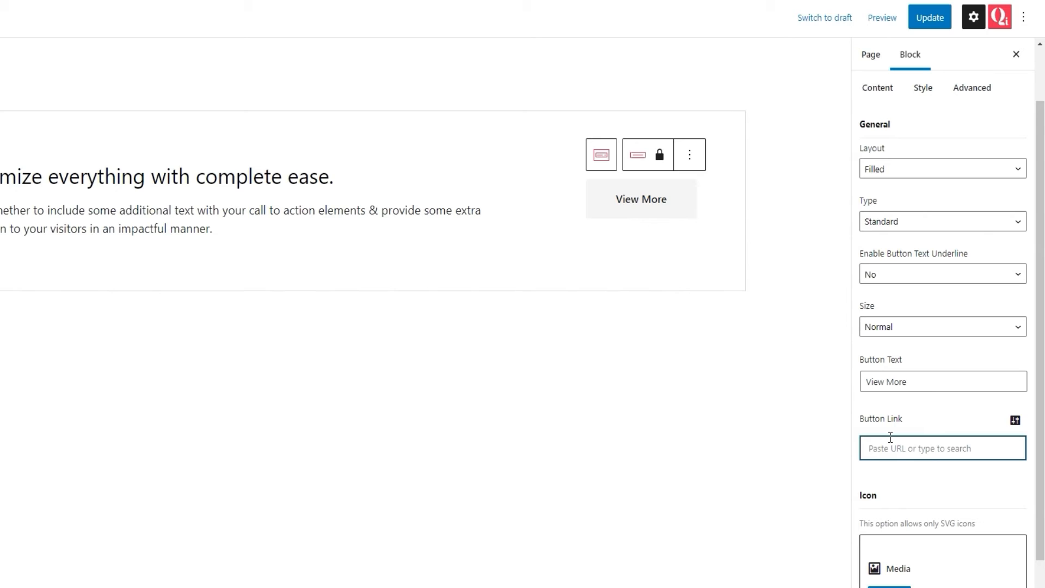
{"action": "type", "text": "#"}
{"action": "left_click", "coordinate": [920, 416]}
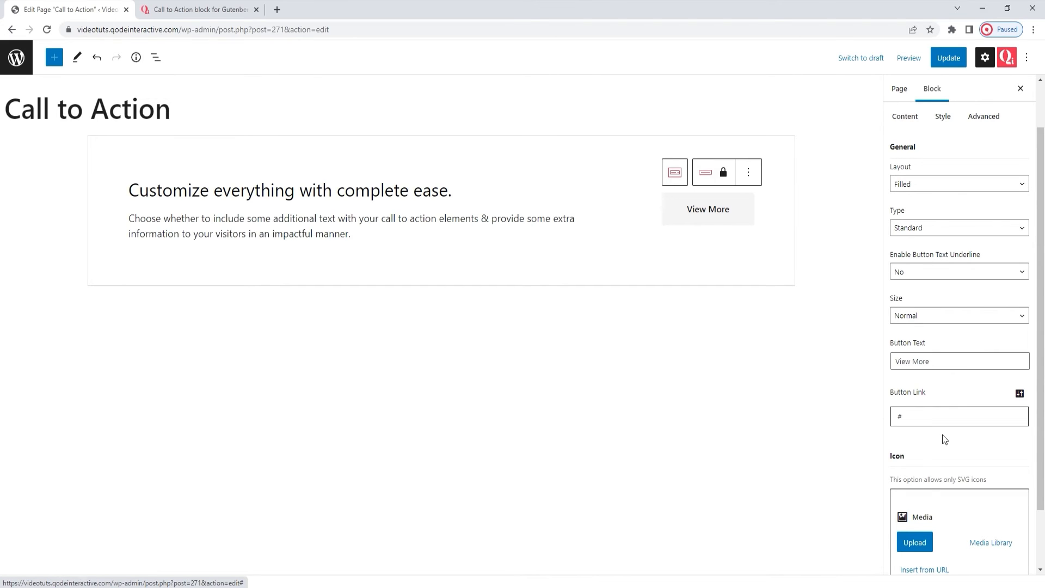
Add the arrow-button.svg image from the media library as the button's icon.
{"action": "scroll", "coordinate": [943, 437], "scroll_direction": "down", "scroll_amount": 2}
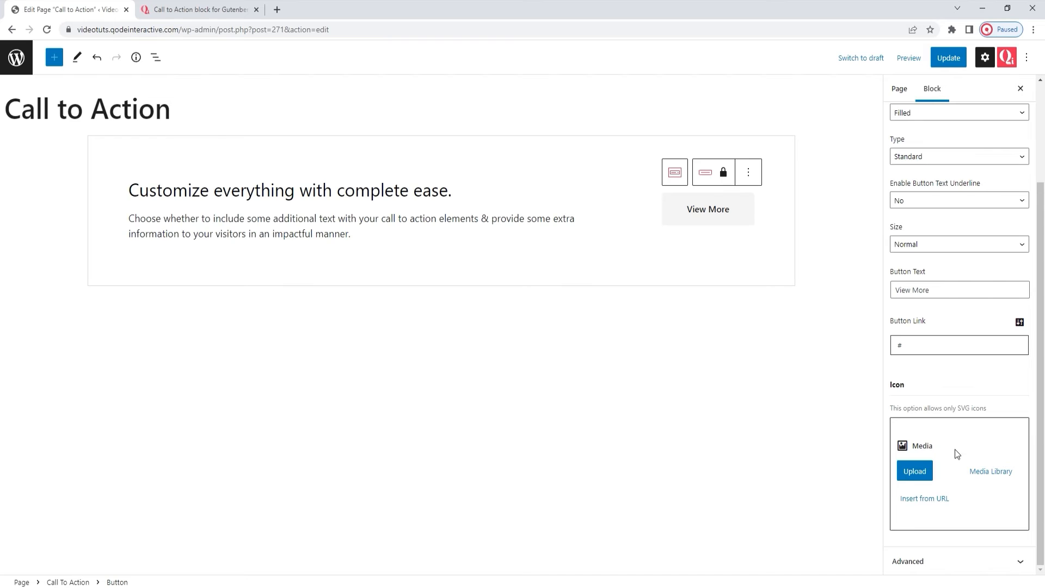
{"action": "left_click", "coordinate": [982, 472]}
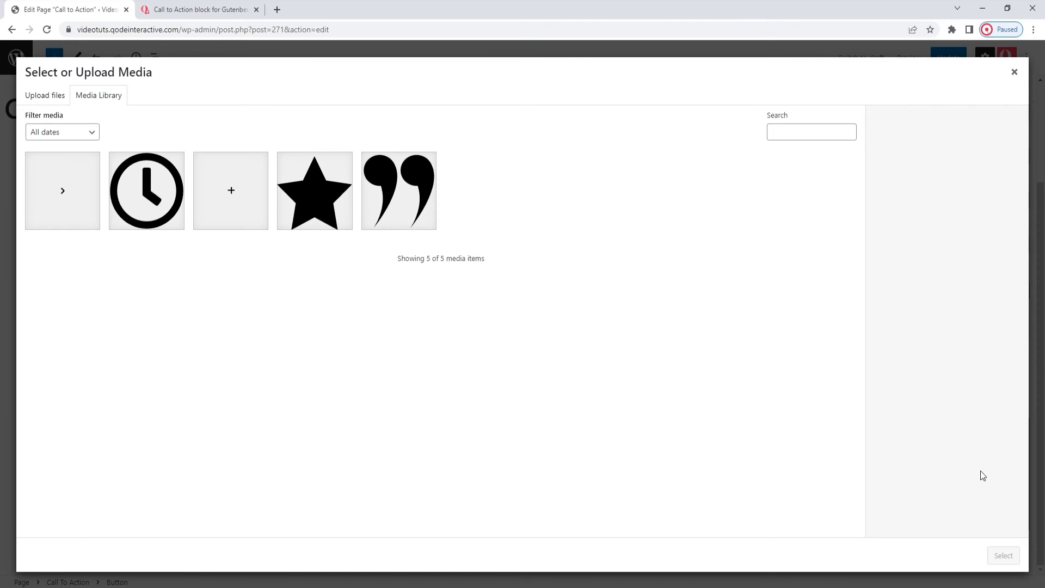
{"action": "left_click", "coordinate": [72, 214]}
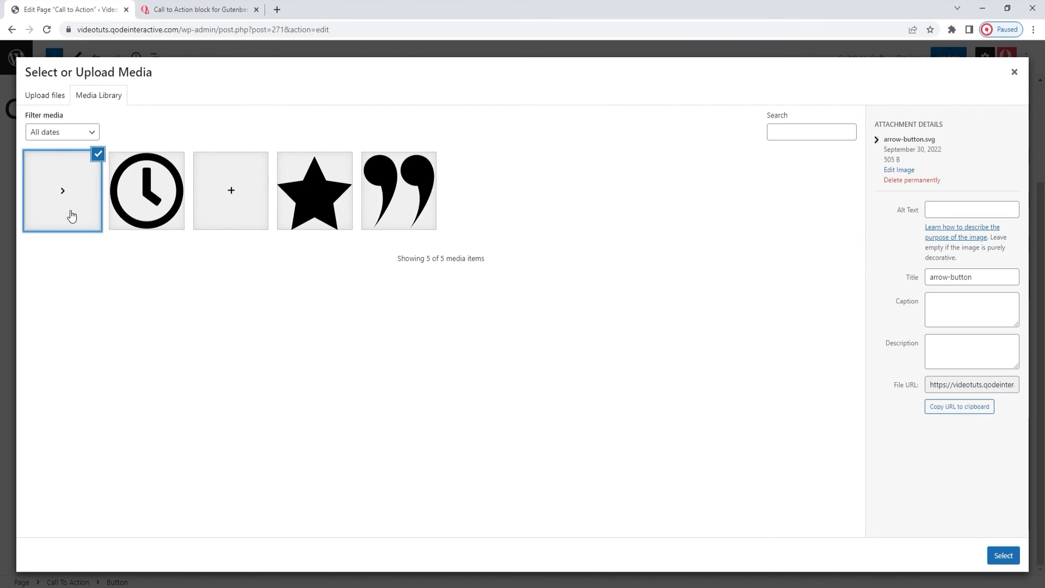
{"action": "left_click", "coordinate": [1007, 560]}
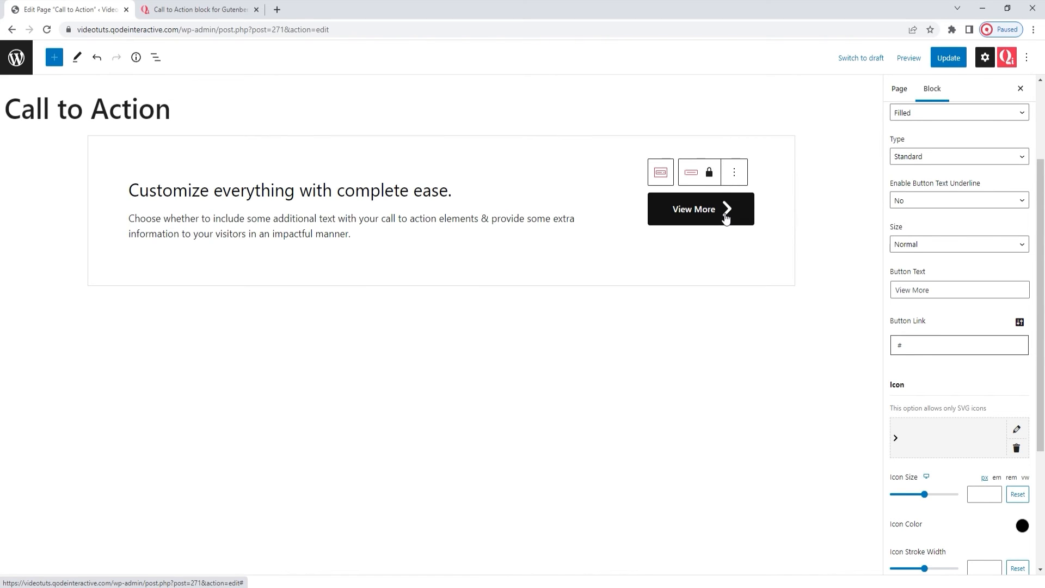
{"action": "scroll", "coordinate": [939, 467], "scroll_direction": "down", "scroll_amount": 1}
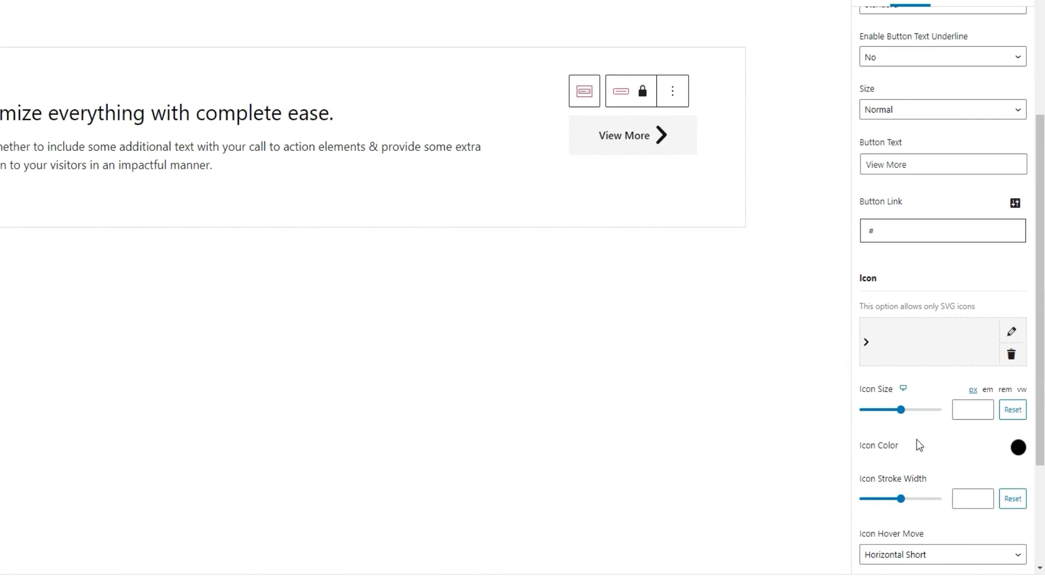
Set the button's icon size to 6 px.
{"action": "scroll", "coordinate": [925, 435], "scroll_direction": "down", "scroll_amount": 1}
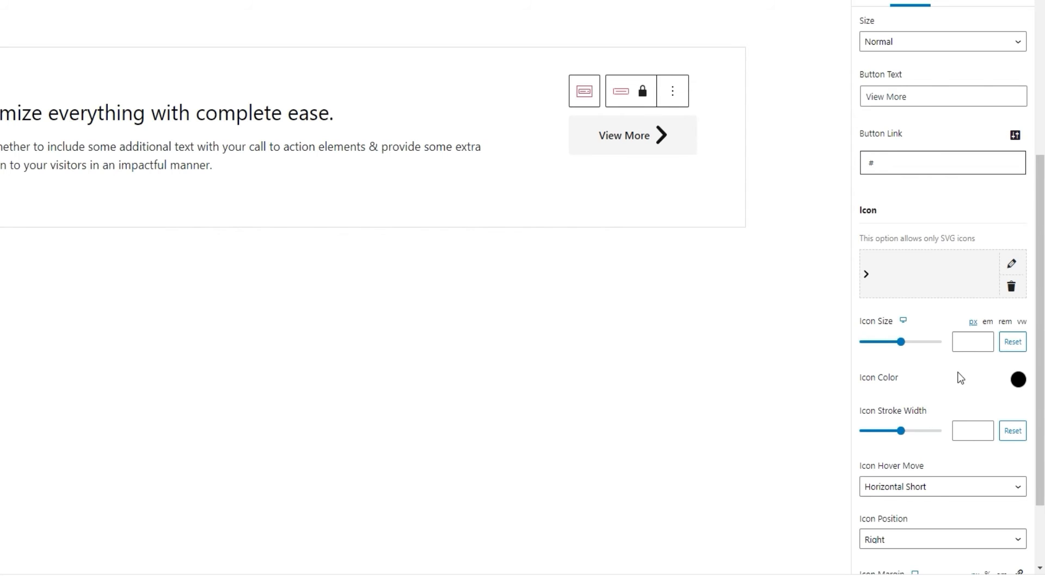
{"action": "left_click", "coordinate": [963, 342]}
{"action": "type", "text": "6"}
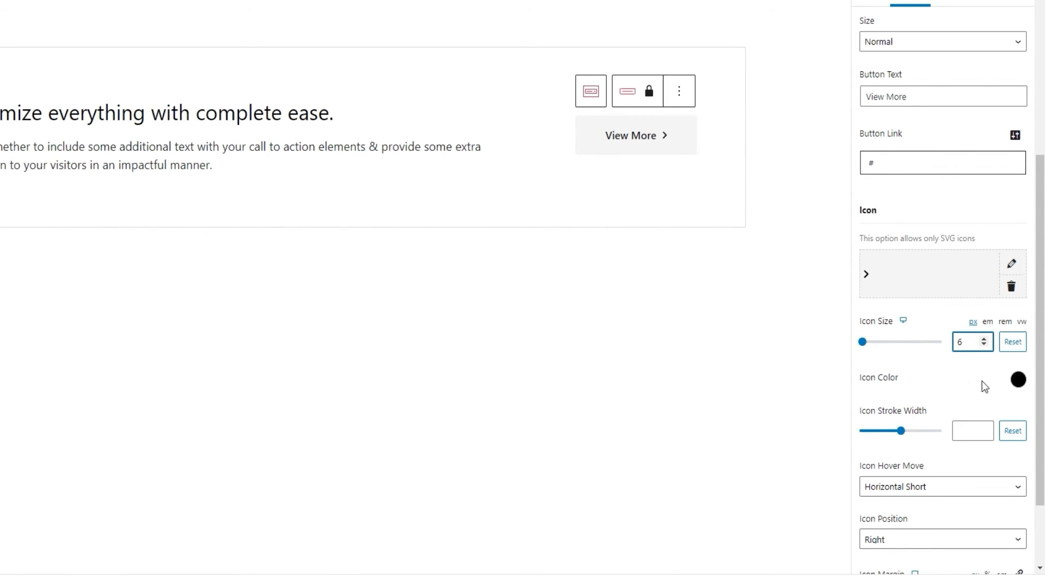
Set the button's icon color to white, hex ffffff.
{"action": "left_click", "coordinate": [1016, 380]}
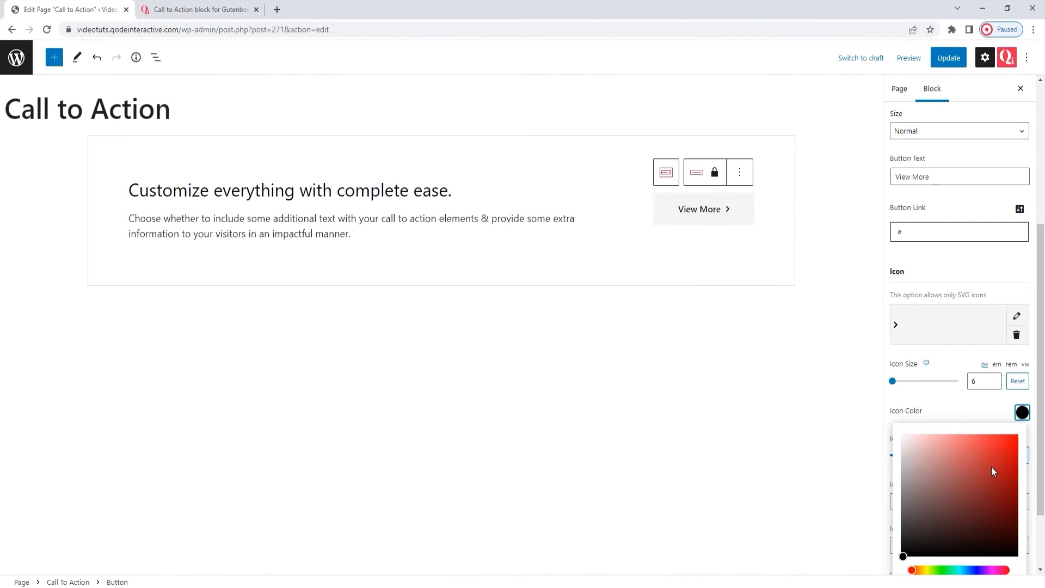
{"action": "scroll", "coordinate": [1044, 447], "scroll_direction": "down", "scroll_amount": 1}
{"action": "mouse_move", "coordinate": [982, 438]}
{"action": "left_mouse_down"}
{"action": "mouse_move", "coordinate": [956, 398]}
{"action": "mouse_move", "coordinate": [903, 374]}
{"action": "left_mouse_up"}
{"action": "left_click", "coordinate": [1005, 534]}
{"action": "scroll", "coordinate": [967, 545], "scroll_direction": "down", "scroll_amount": 1}
{"action": "double_click", "coordinate": [937, 527]}
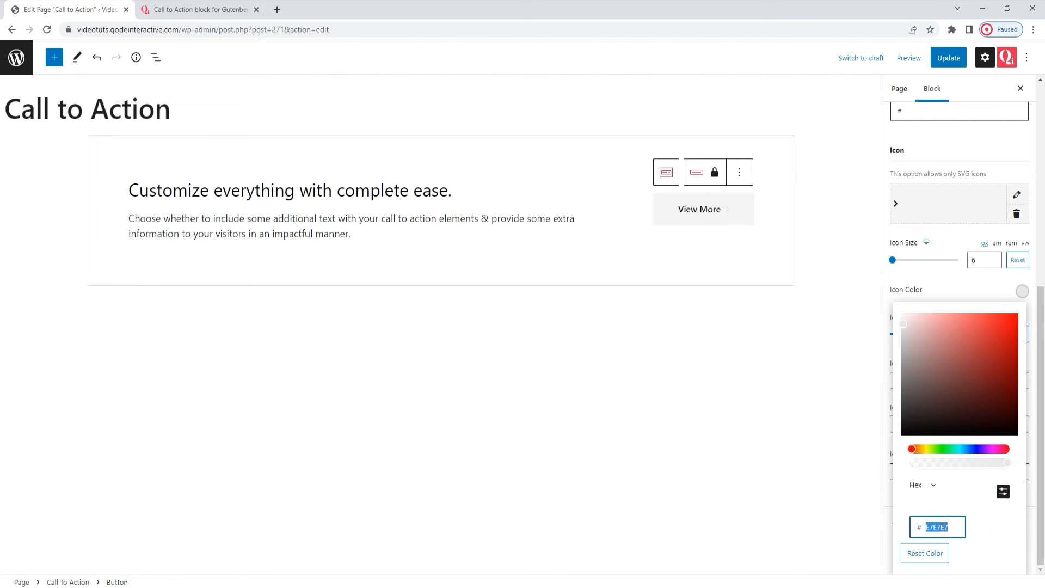
{"action": "type", "text": "ffffff"}
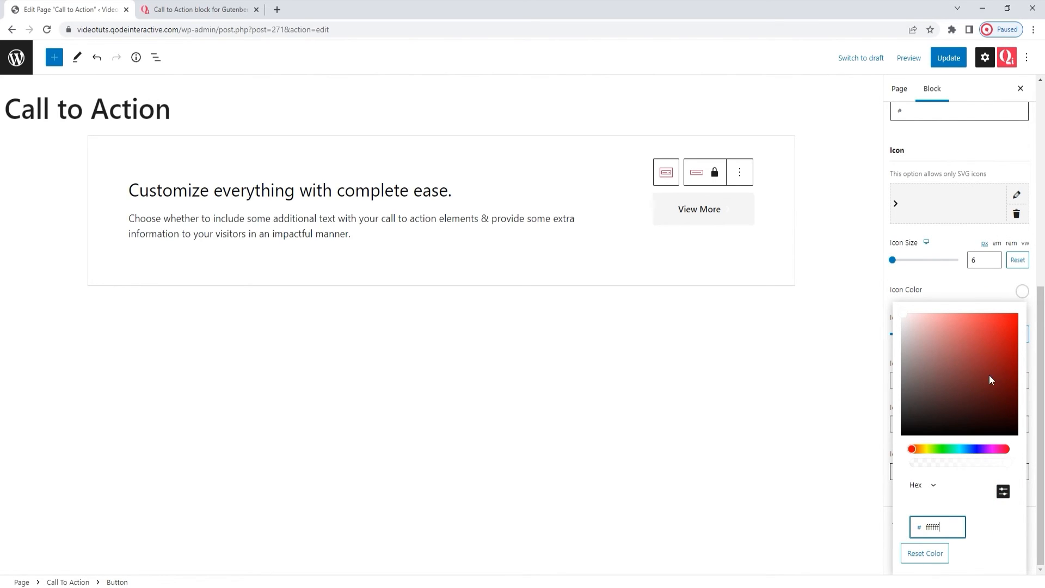
{"action": "left_click", "coordinate": [1022, 292]}
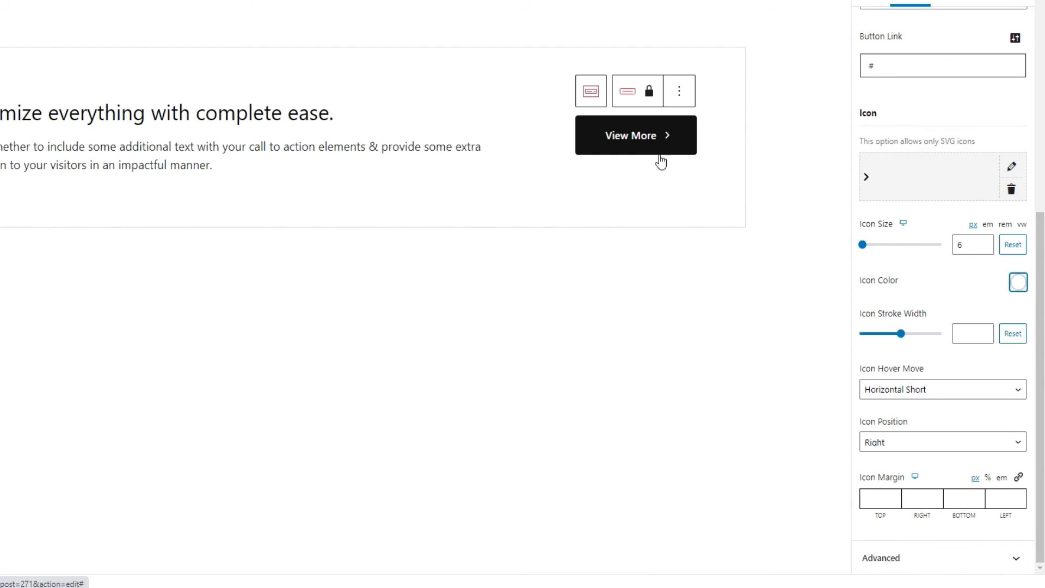
Try the Horizontal, Vertical, Diagonal and None icon hover moves, then return to Horizontal Short.
{"action": "left_click", "coordinate": [950, 389]}
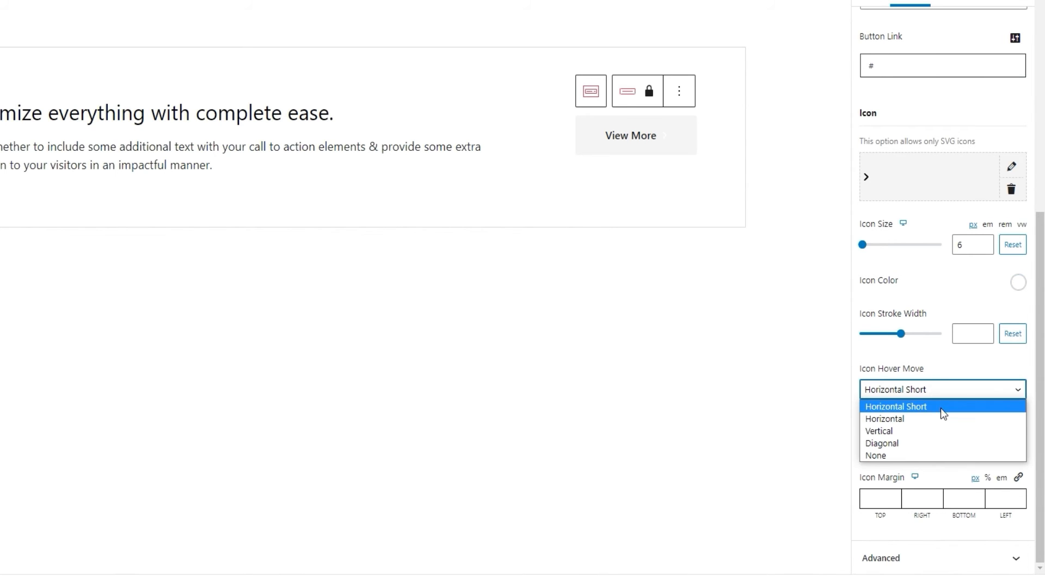
{"action": "left_click", "coordinate": [933, 419]}
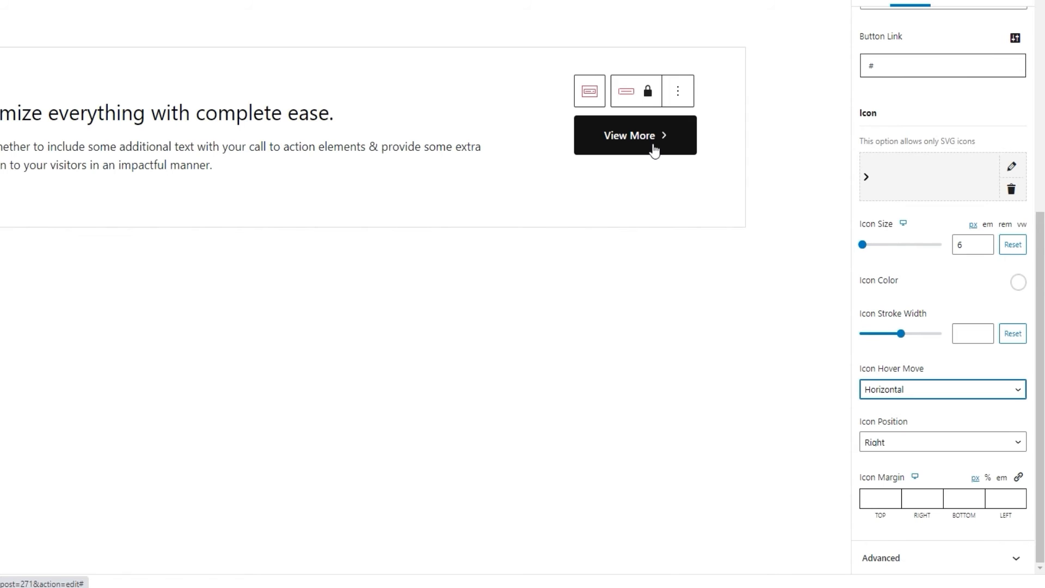
{"action": "left_click", "coordinate": [933, 382]}
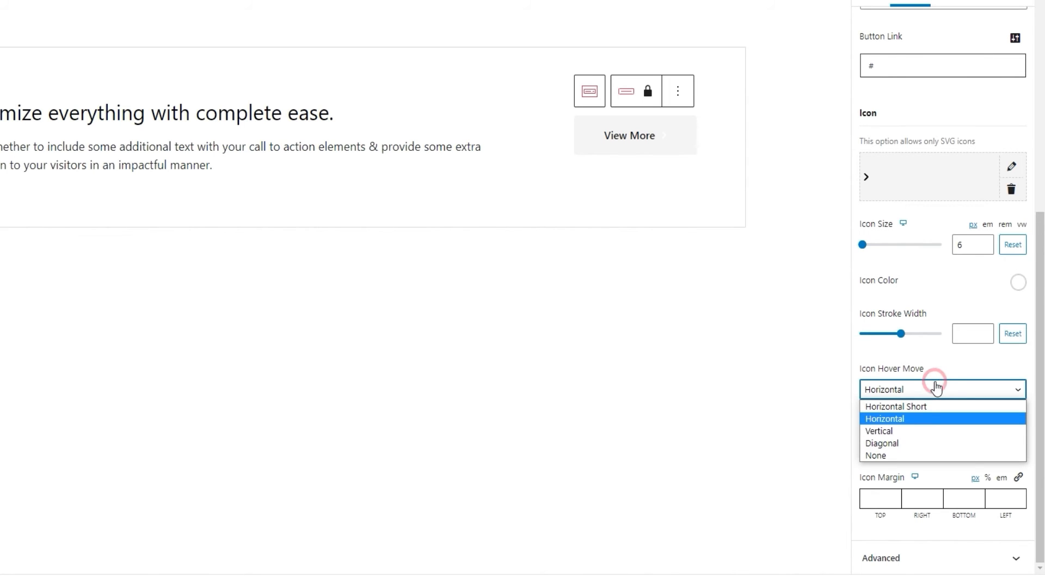
{"action": "left_click", "coordinate": [915, 431]}
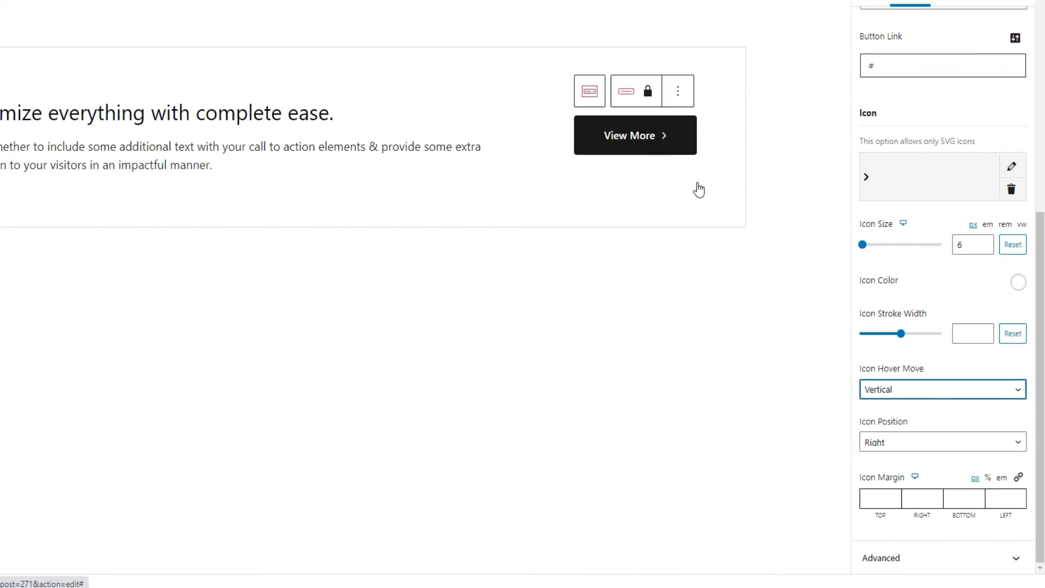
{"action": "left_click", "coordinate": [895, 388]}
{"action": "left_click", "coordinate": [897, 445]}
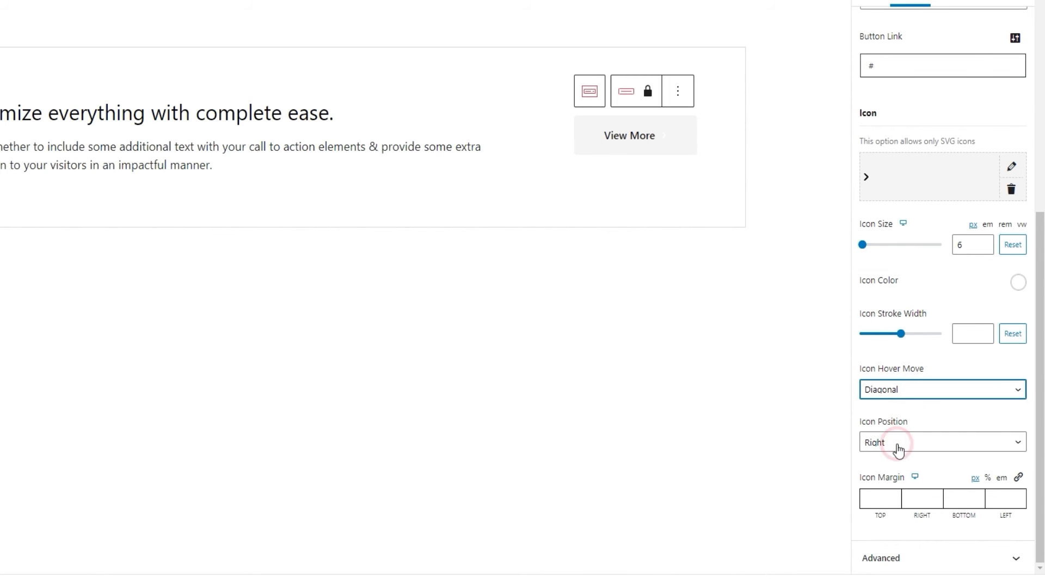
{"action": "left_click", "coordinate": [894, 388]}
{"action": "left_click", "coordinate": [887, 456]}
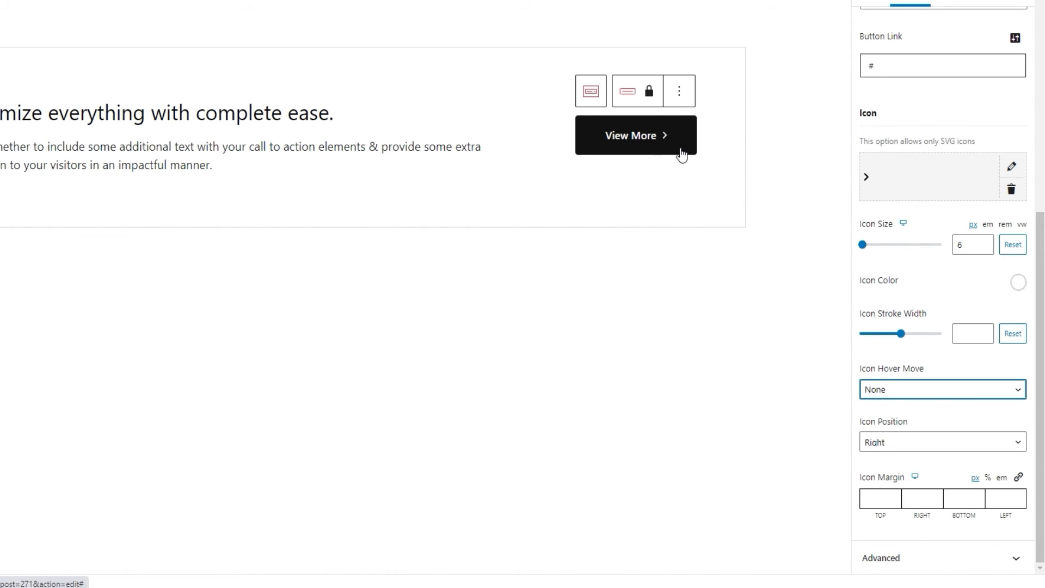
{"action": "left_click", "coordinate": [916, 391]}
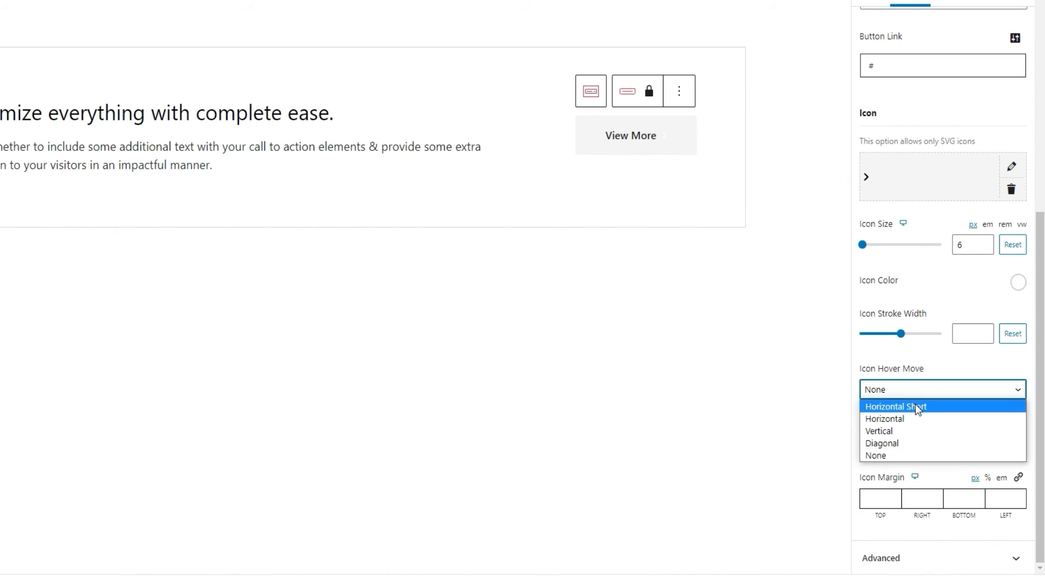
{"action": "left_click", "coordinate": [917, 406]}
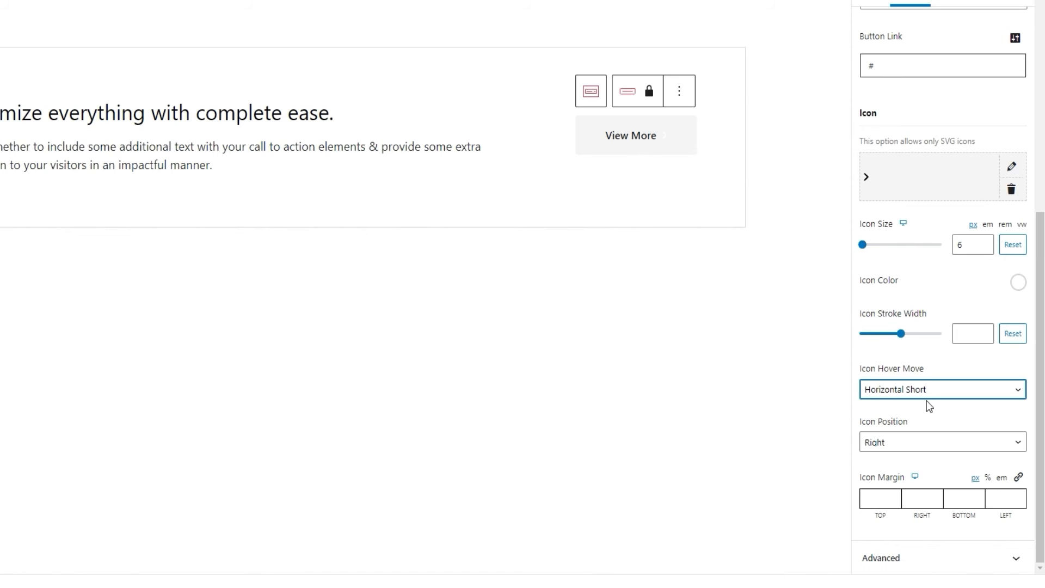
Try placing the button's icon on the Left of the text, then return its position to Right.
{"action": "left_click", "coordinate": [922, 442]}
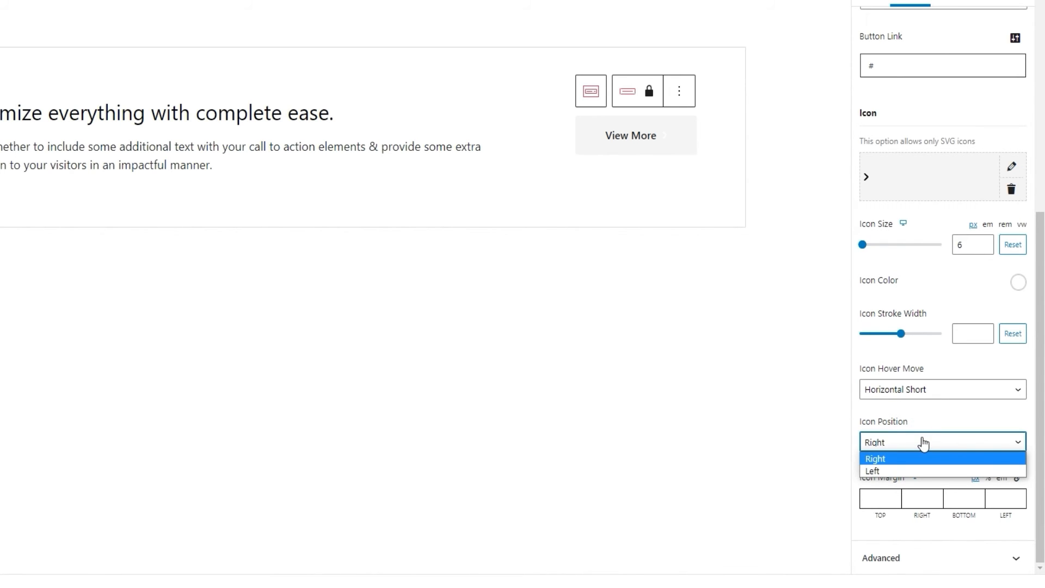
{"action": "left_click", "coordinate": [911, 471]}
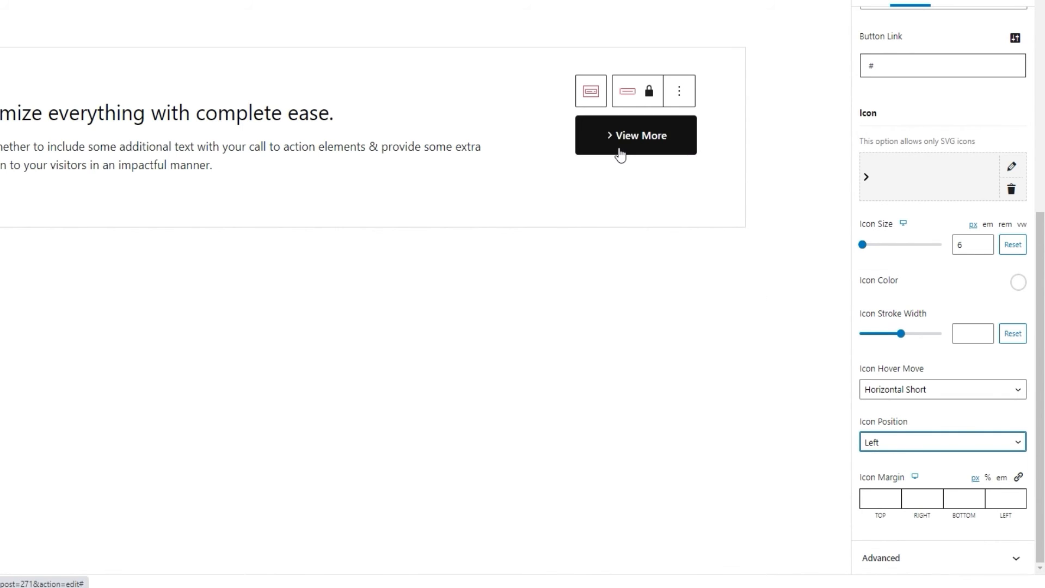
{"action": "left_click", "coordinate": [888, 441]}
{"action": "left_click", "coordinate": [893, 458]}
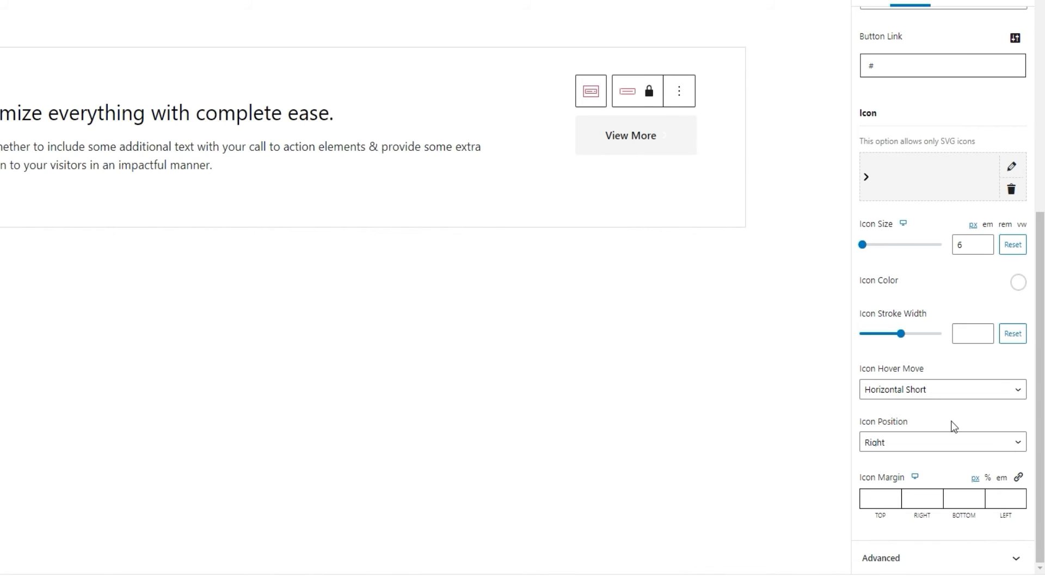
Set the icon margin to 2 px on the top and 10 px on the left.
{"action": "left_click", "coordinate": [877, 497]}
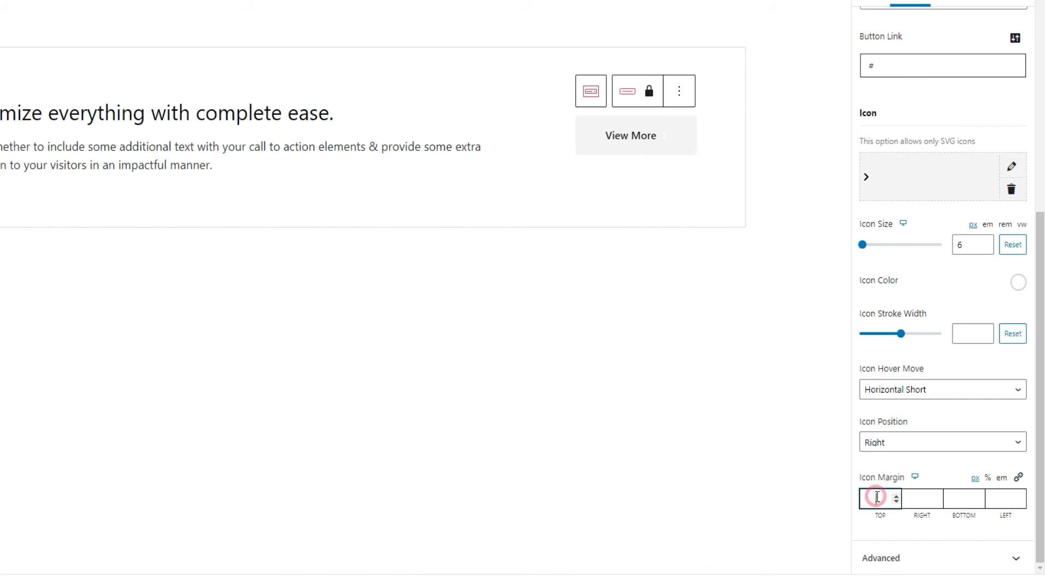
{"action": "type", "text": "2"}
{"action": "left_click", "coordinate": [998, 498]}
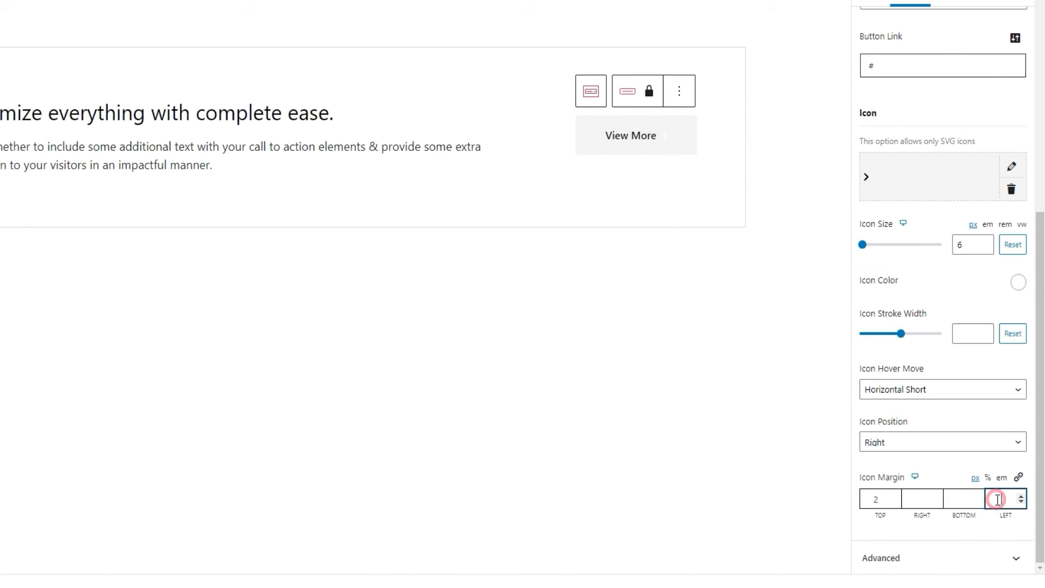
{"action": "type", "text": "10"}
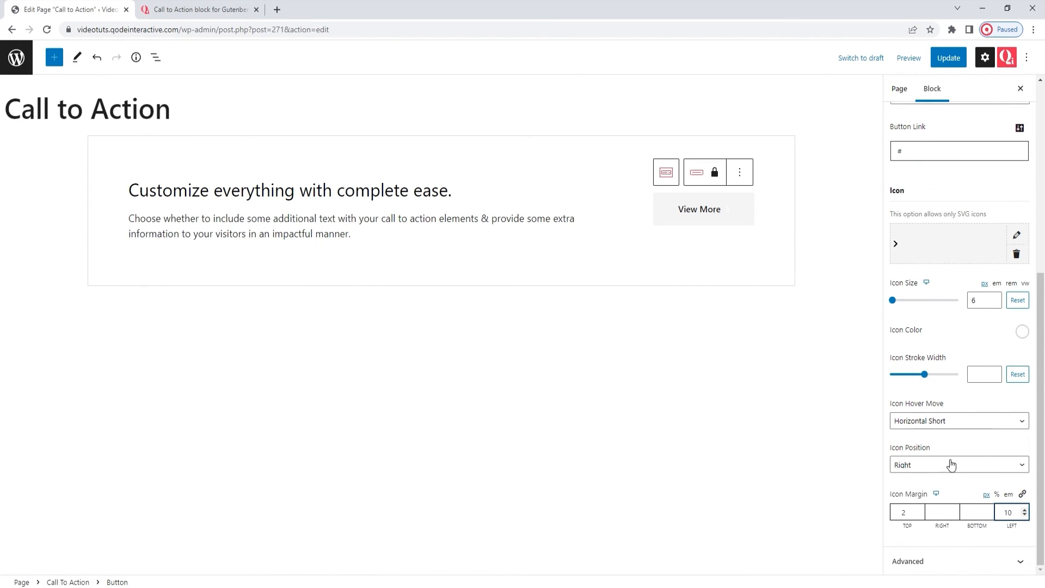
Open the button's style settings and review the text typography options and the hover color options.
{"action": "scroll", "coordinate": [946, 391], "scroll_direction": "up", "scroll_amount": 6}
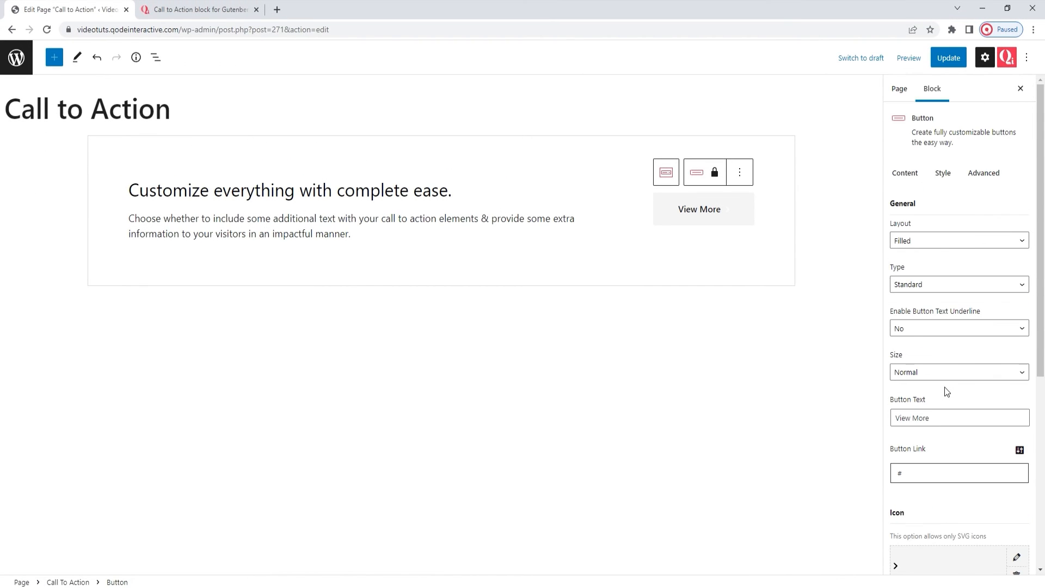
{"action": "left_click", "coordinate": [943, 175]}
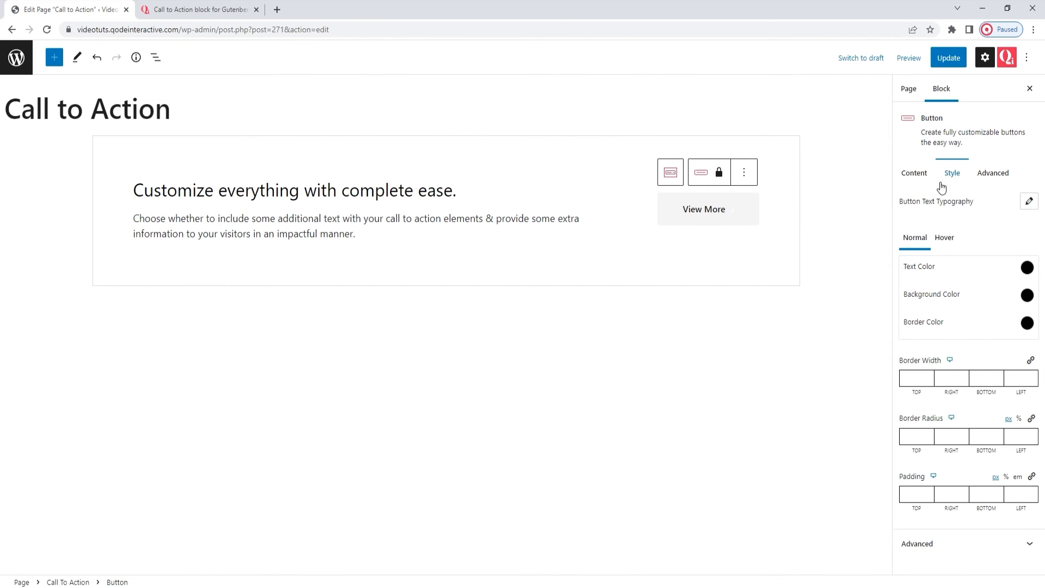
{"action": "left_click", "coordinate": [1029, 201]}
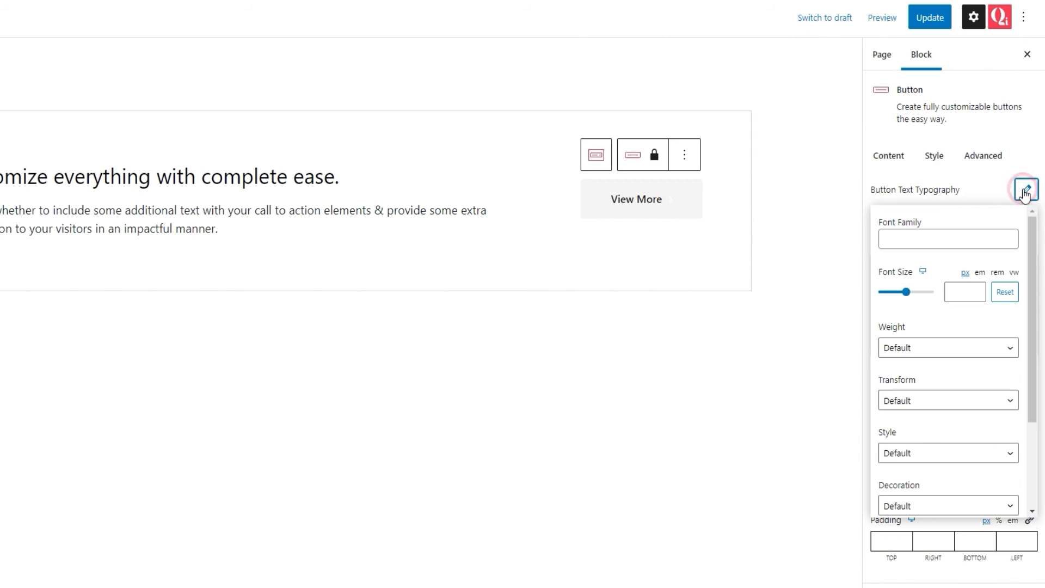
{"action": "left_click_drag", "start_coordinate": [1032, 253], "coordinate": [1035, 366]}
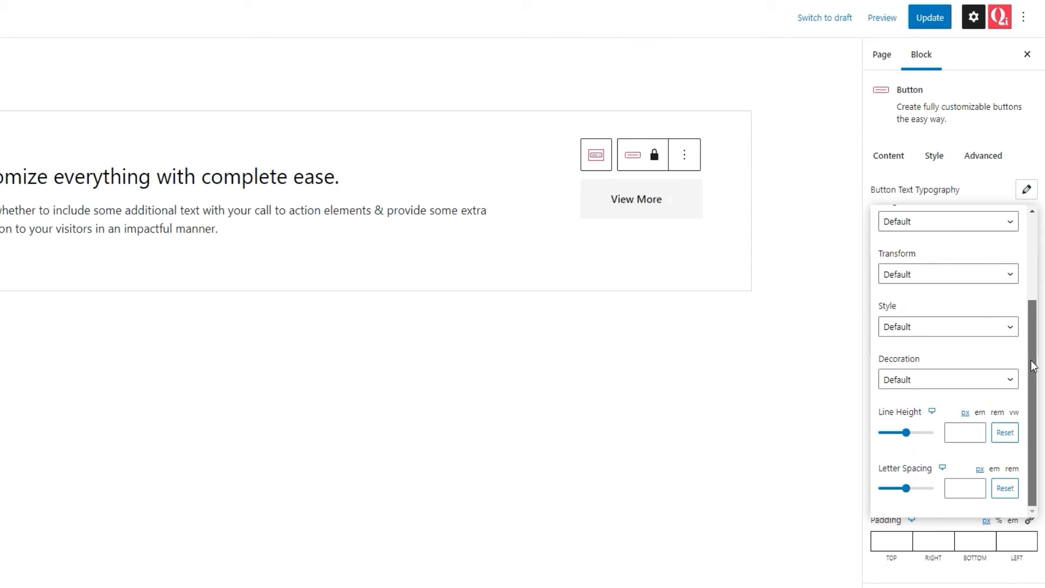
{"action": "left_click_drag", "start_coordinate": [1033, 366], "coordinate": [1021, 200]}
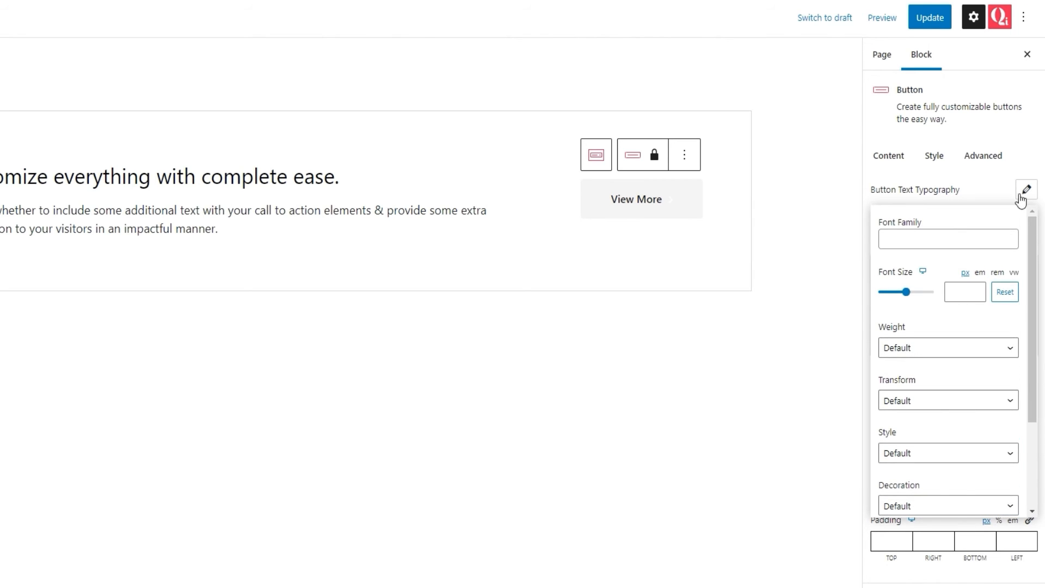
{"action": "left_click", "coordinate": [1021, 193]}
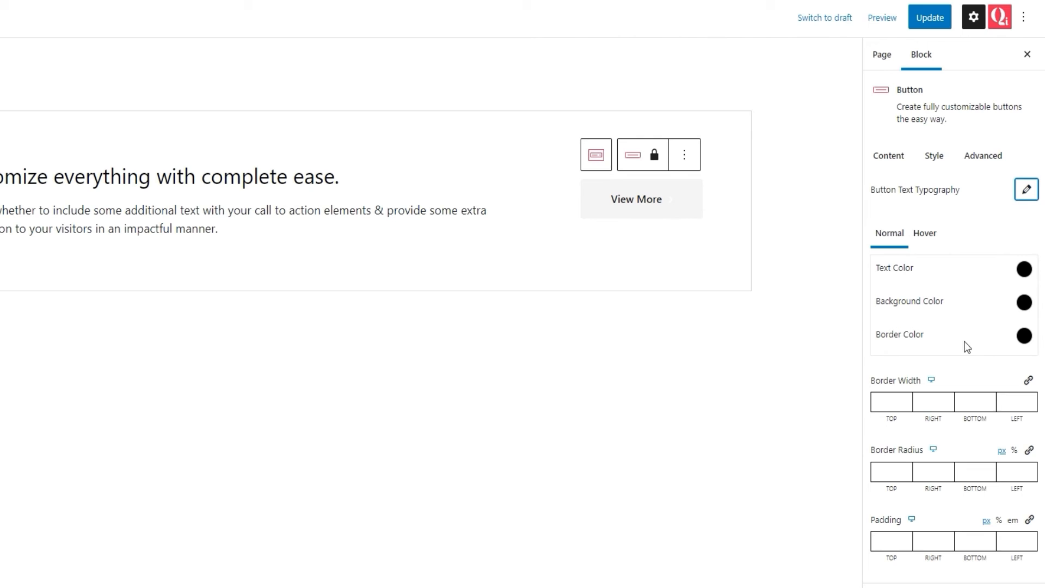
{"action": "left_click", "coordinate": [924, 234]}
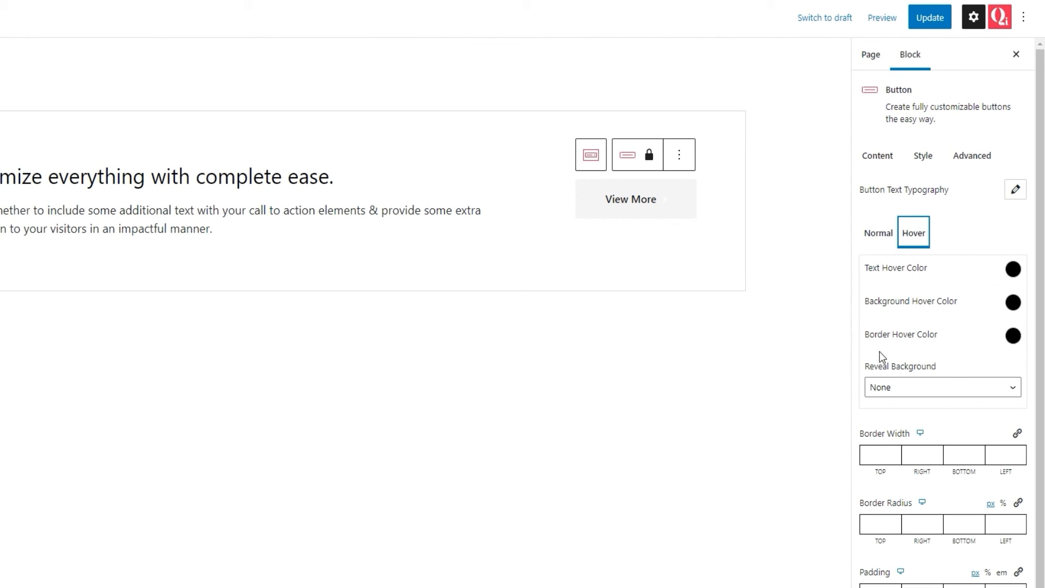
{"action": "left_click", "coordinate": [877, 237]}
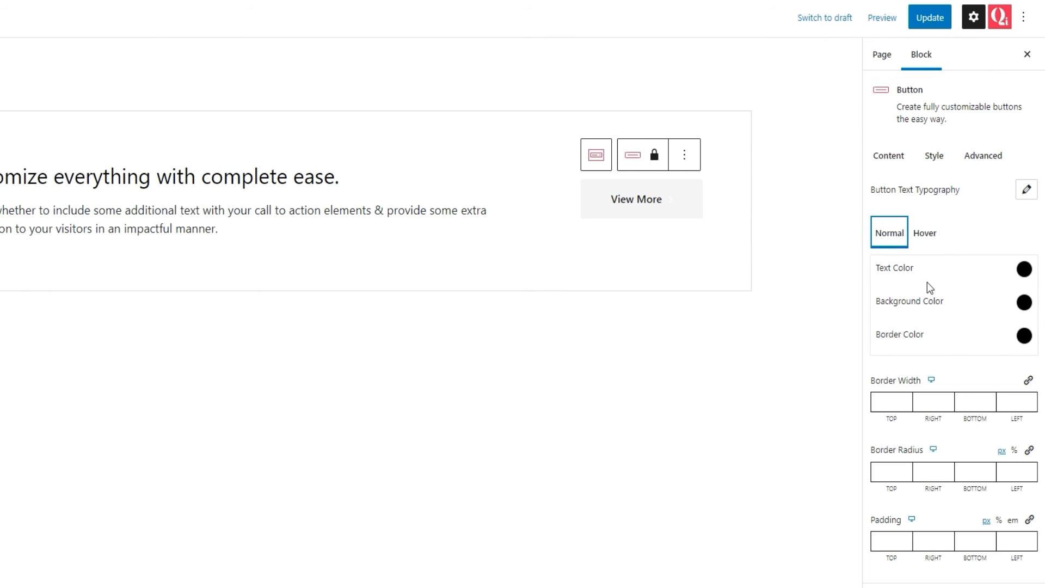
Set the button's normal text color to white, hex ffffff.
{"action": "left_click", "coordinate": [1024, 269]}
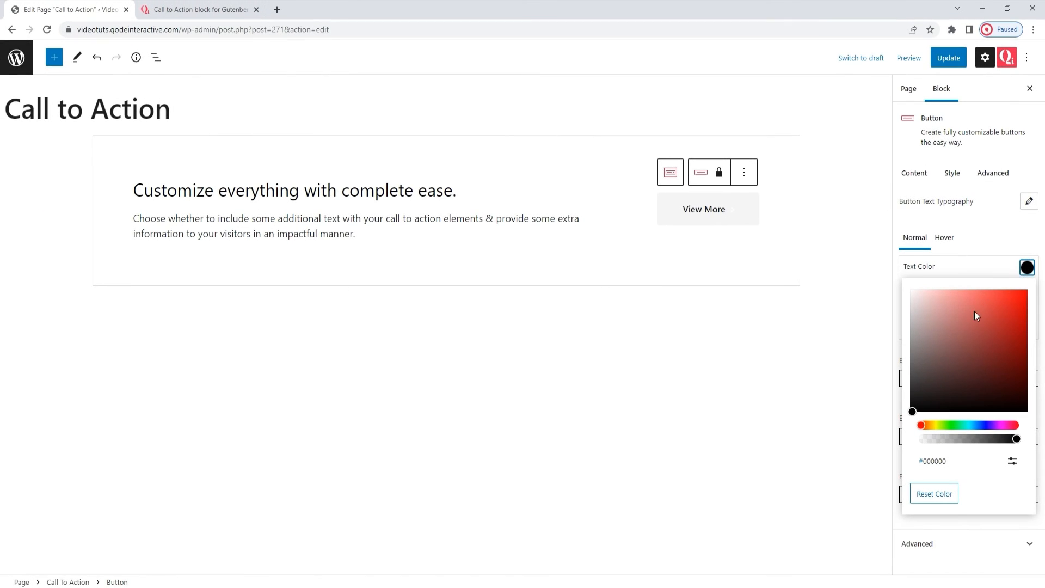
{"action": "left_click", "coordinate": [950, 331]}
{"action": "left_click", "coordinate": [941, 327]}
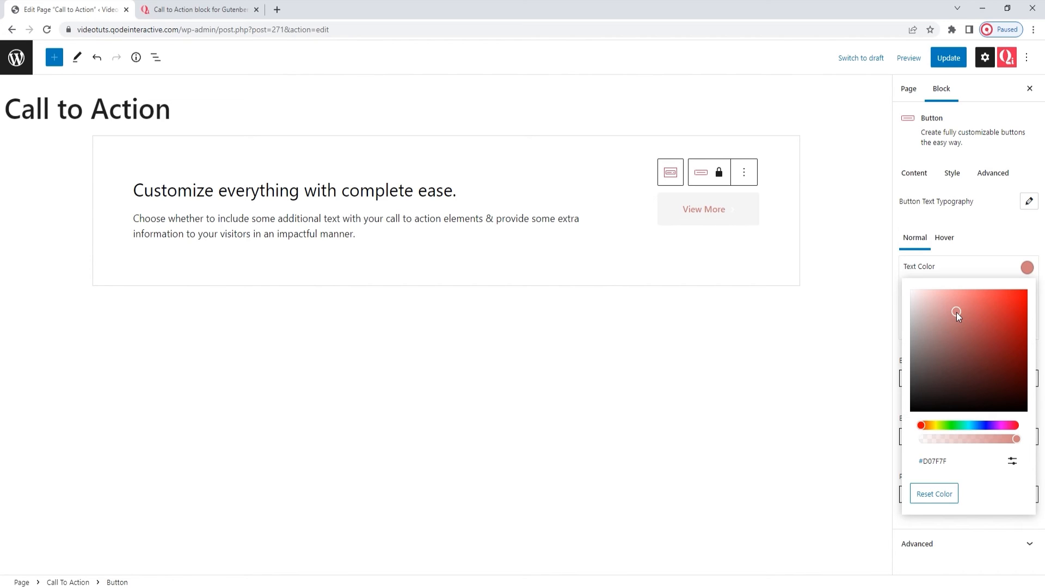
{"action": "left_click", "coordinate": [1013, 461]}
{"action": "double_click", "coordinate": [961, 504]}
{"action": "type", "text": "ffffff"}
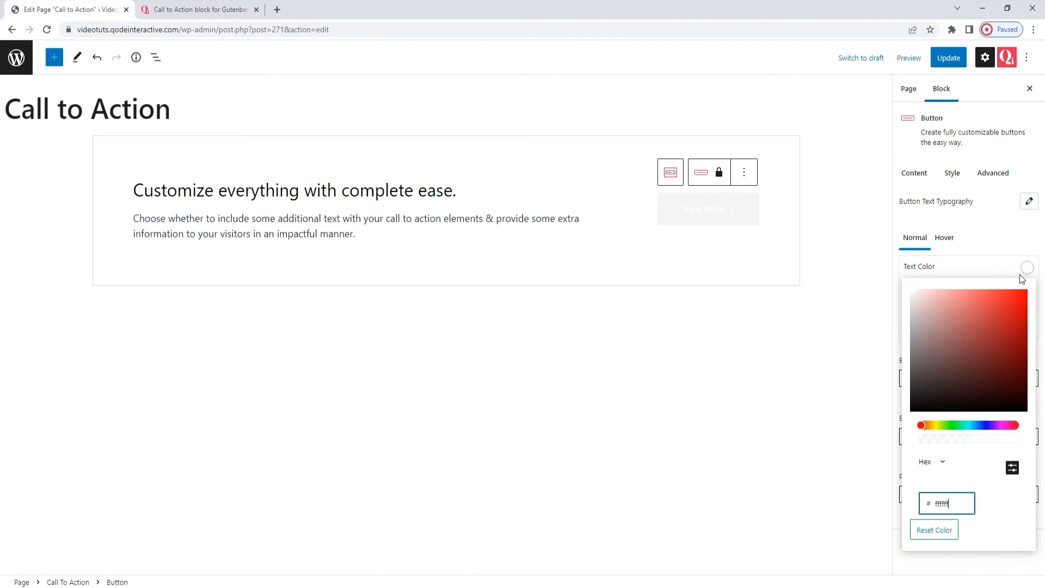
{"action": "left_click", "coordinate": [1026, 271]}
Set the button's normal background color to orange, hex fc8d70.
{"action": "left_click", "coordinate": [1027, 295]}
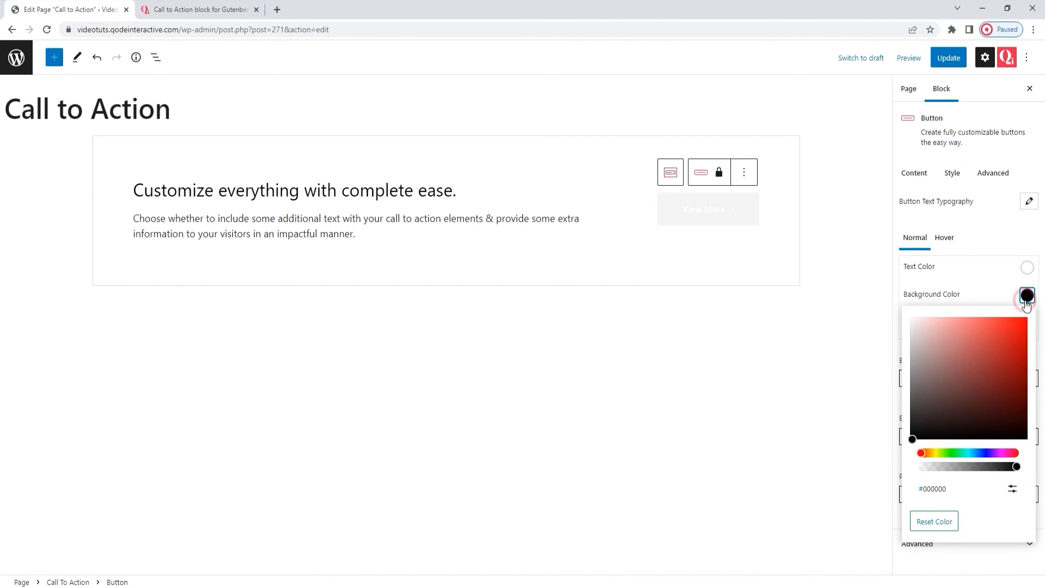
{"action": "left_click_drag", "start_coordinate": [972, 367], "coordinate": [962, 356]}
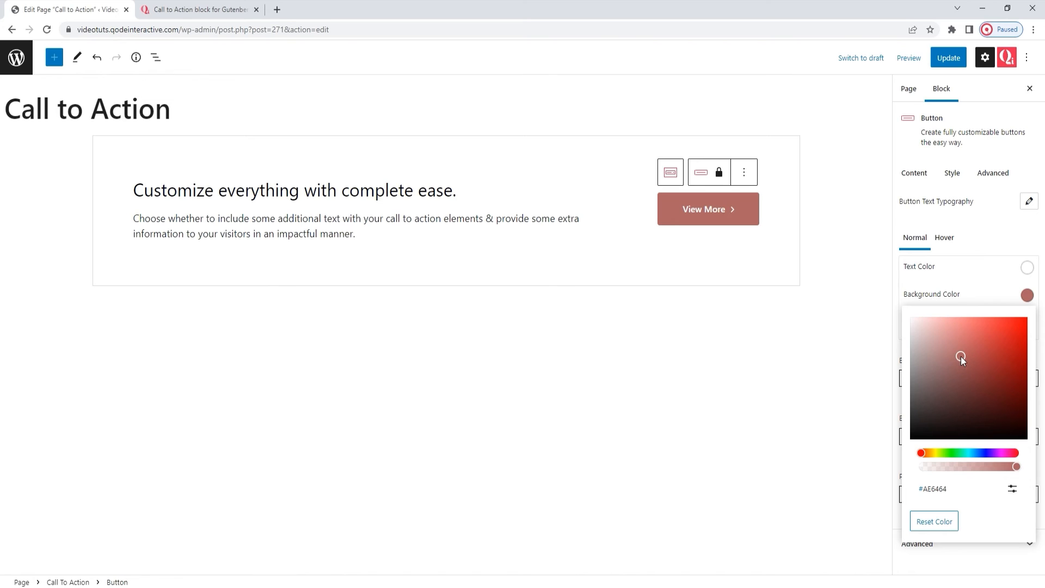
{"action": "left_click", "coordinate": [1012, 492]}
{"action": "double_click", "coordinate": [949, 531]}
{"action": "type", "text": "fc8d70"}
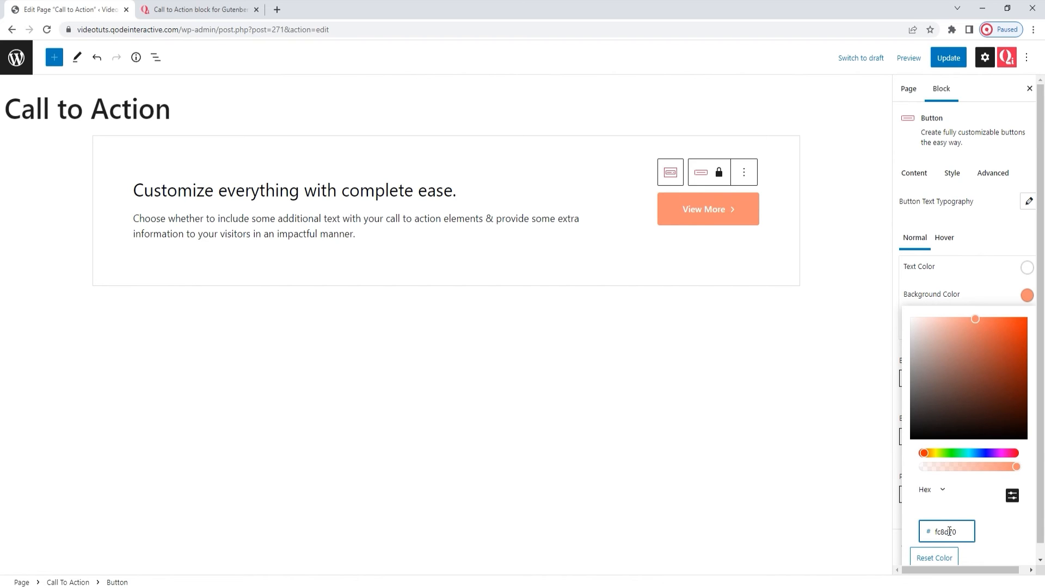
{"action": "left_click", "coordinate": [1025, 298]}
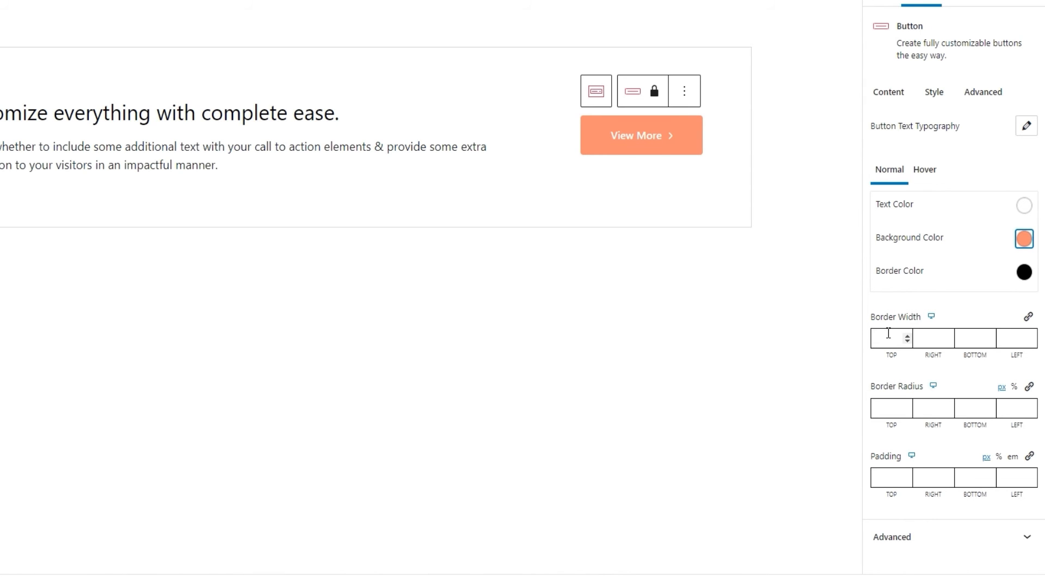
Try a dark gray button border, hex 383737, with linked sides and a width of 1 px, then 2 px.
{"action": "left_click", "coordinate": [1031, 317]}
{"action": "left_click", "coordinate": [977, 338]}
{"action": "type", "text": "1"}
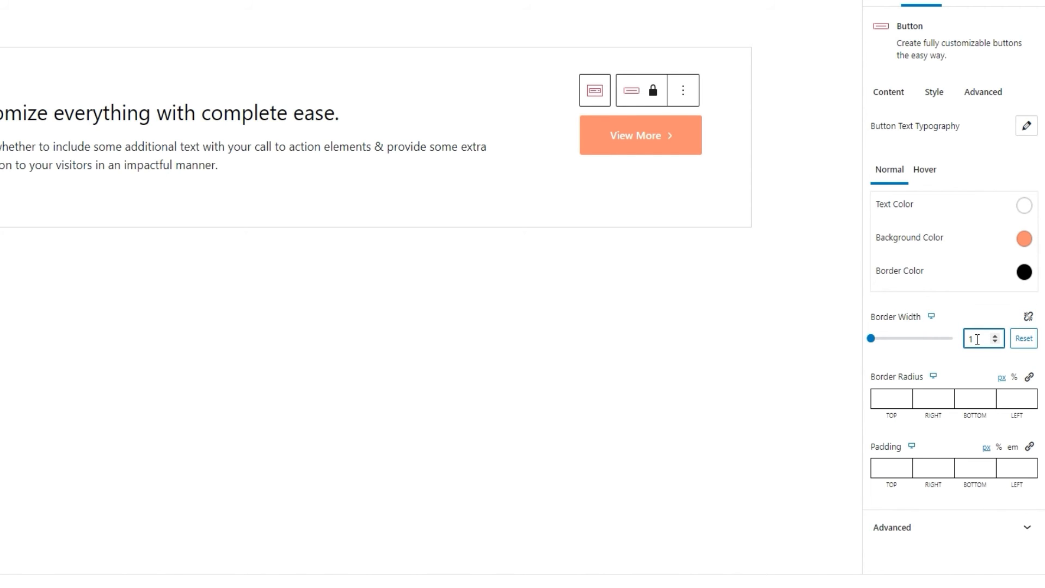
{"action": "left_click", "coordinate": [1023, 273]}
{"action": "left_click_drag", "start_coordinate": [976, 311], "coordinate": [890, 414]}
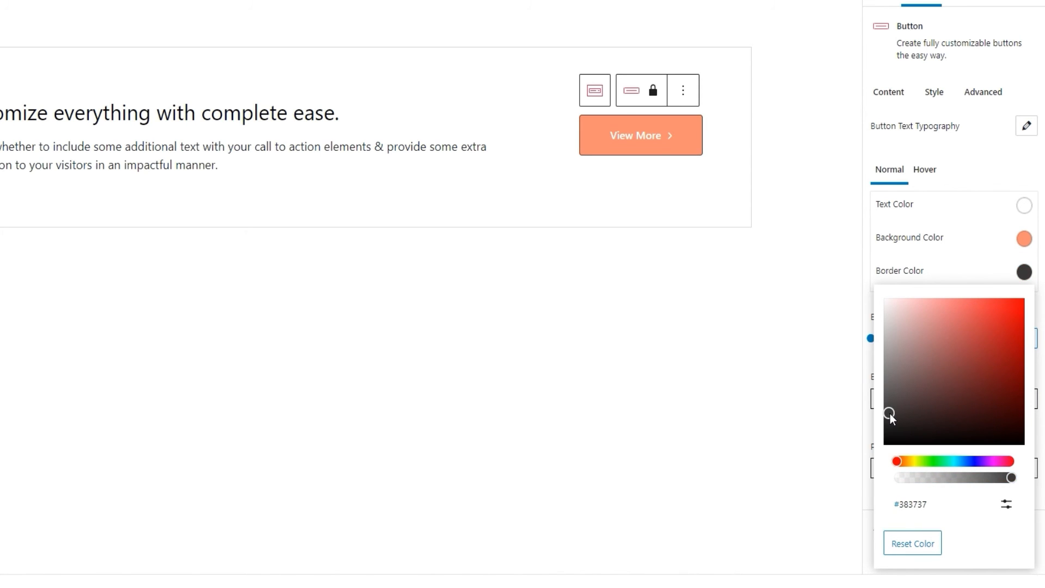
{"action": "left_click", "coordinate": [1024, 272]}
{"action": "left_click", "coordinate": [995, 336]}
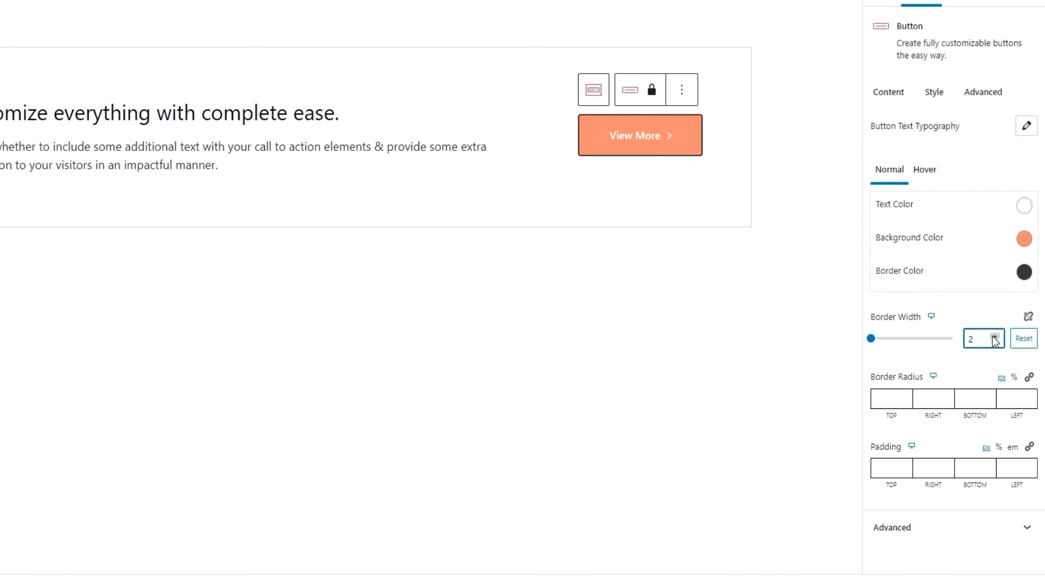
Reset the button's border width and border color to their defaults and unlink the border width sides.
{"action": "left_click", "coordinate": [1025, 340]}
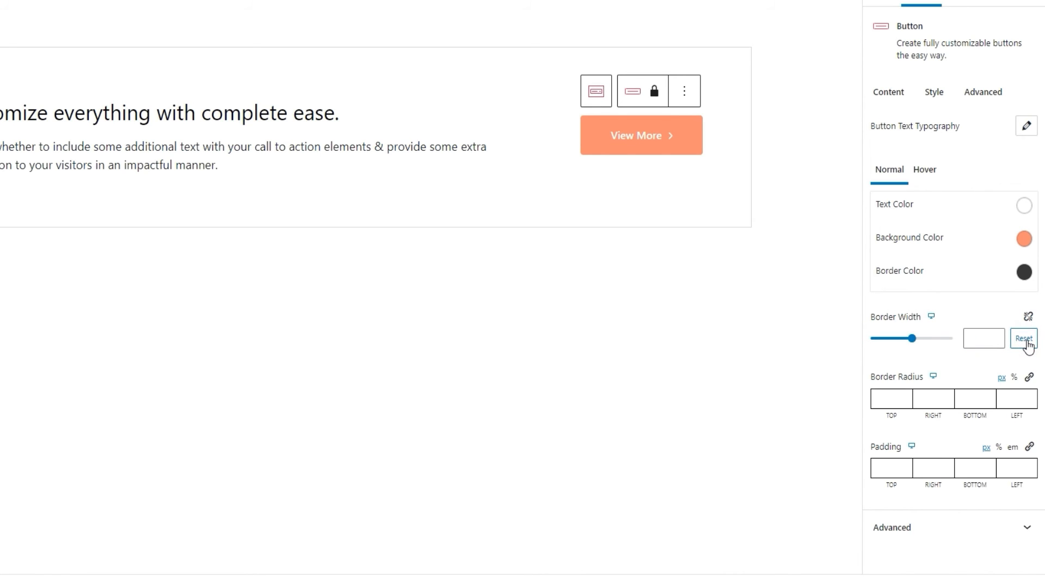
{"action": "left_click", "coordinate": [1028, 316]}
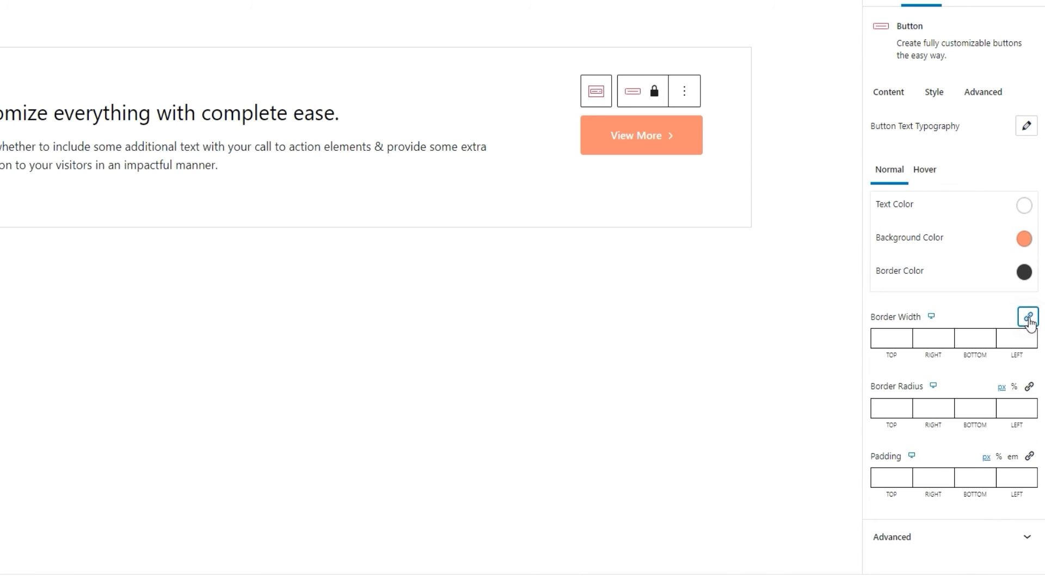
{"action": "left_click", "coordinate": [991, 306]}
{"action": "left_click", "coordinate": [1022, 271]}
{"action": "left_click", "coordinate": [910, 542]}
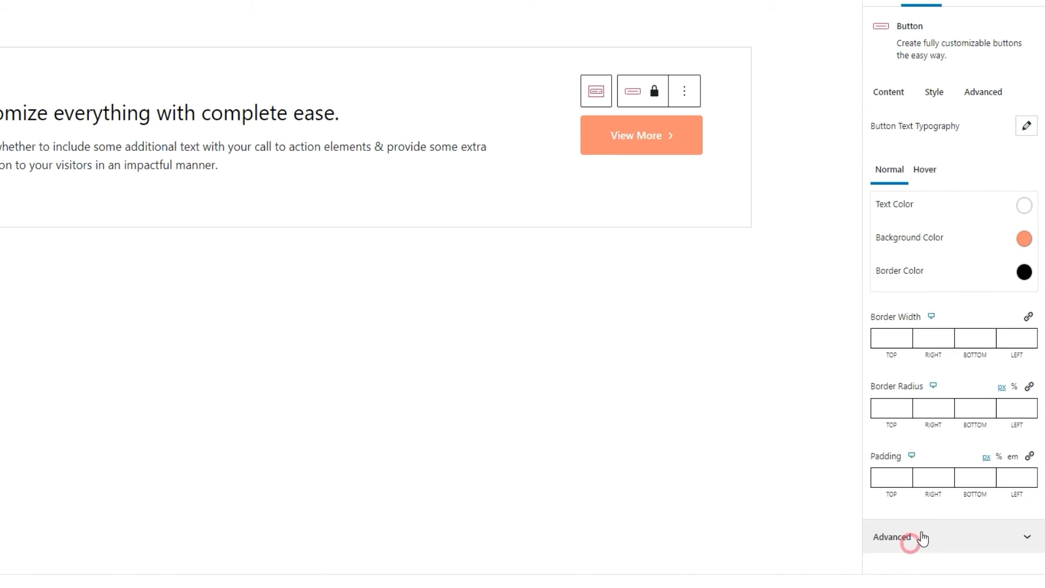
{"action": "left_click", "coordinate": [1024, 272]}
{"action": "left_click", "coordinate": [976, 287]}
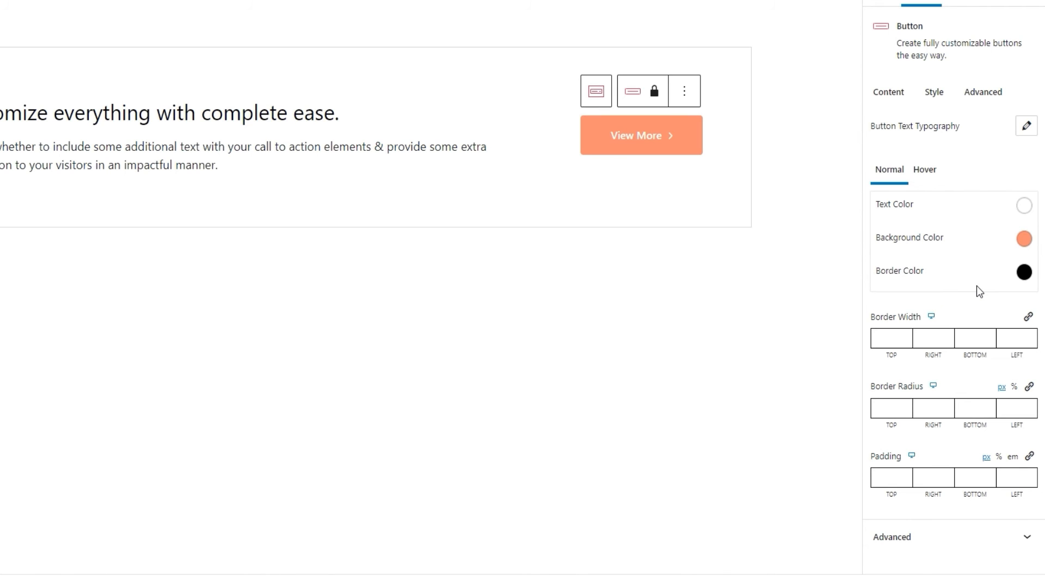
Set the button's text hover color to white, hex ffffff.
{"action": "left_click", "coordinate": [928, 175]}
{"action": "left_click", "coordinate": [1013, 205]}
{"action": "left_click", "coordinate": [949, 257]}
{"action": "left_click", "coordinate": [938, 253]}
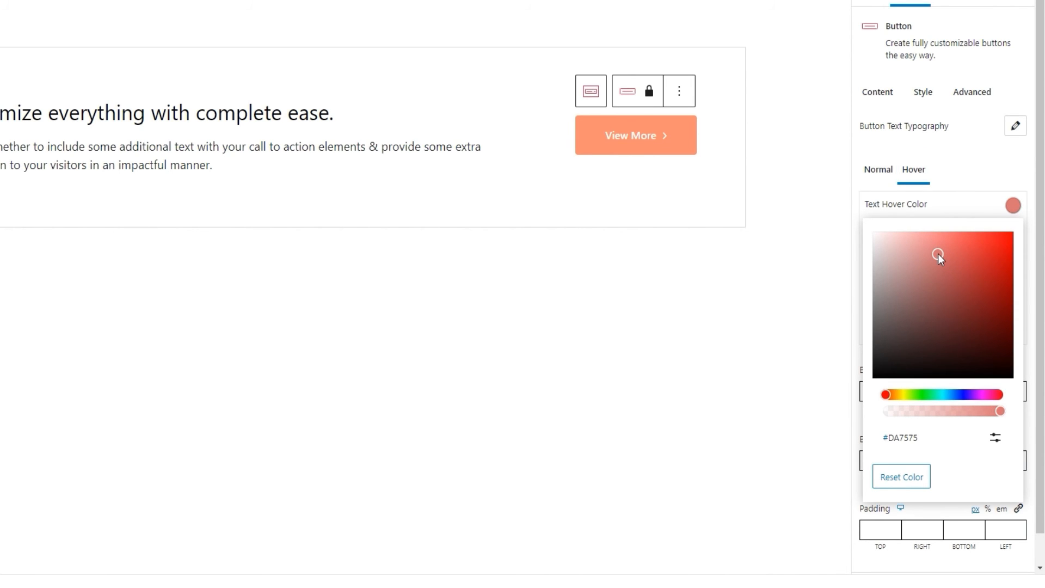
{"action": "left_click_drag", "start_coordinate": [938, 254], "coordinate": [914, 246]}
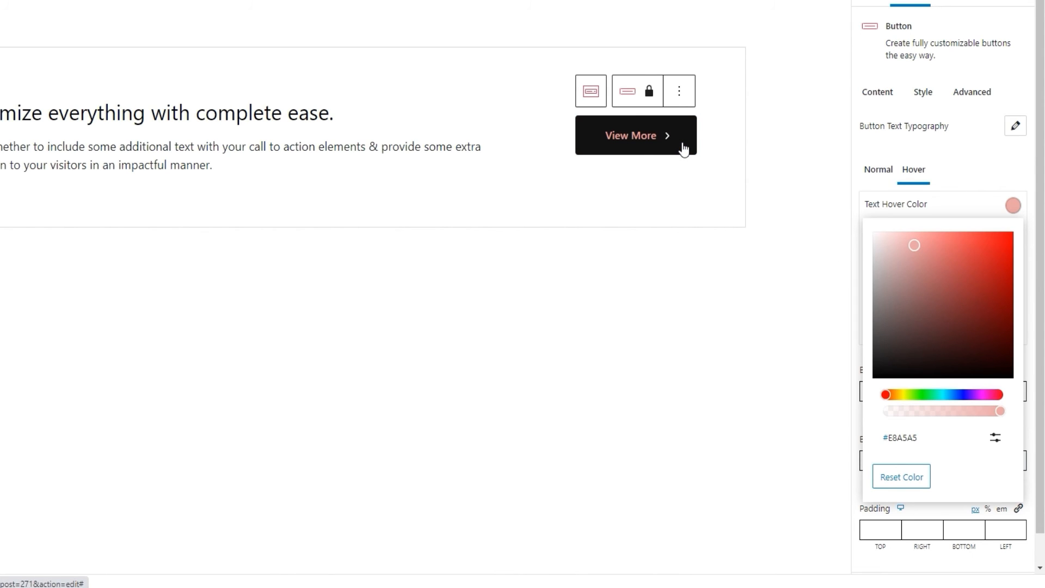
{"action": "left_click", "coordinate": [994, 442]}
{"action": "double_click", "coordinate": [918, 490]}
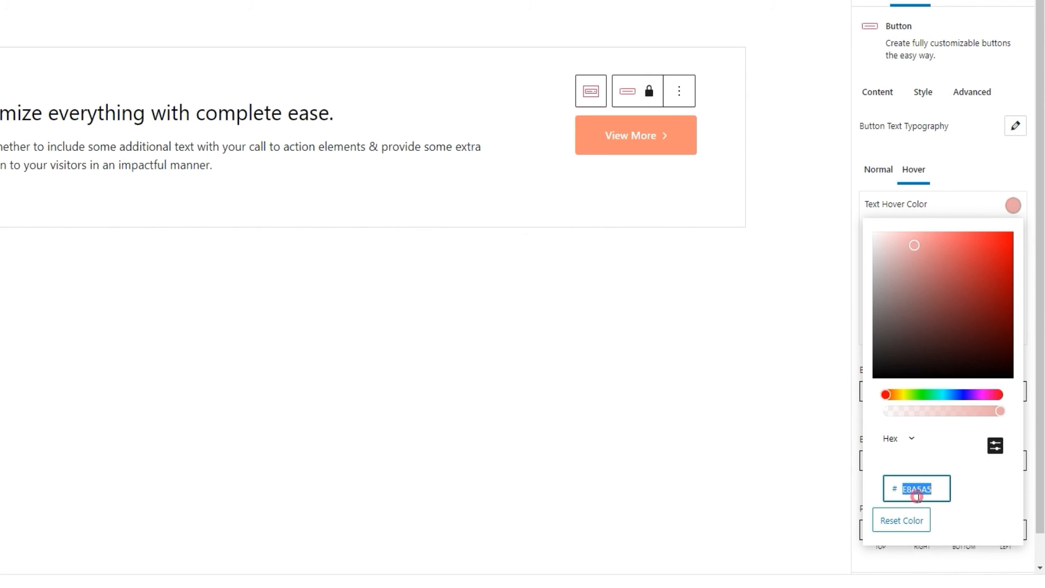
{"action": "type", "text": "ffffff"}
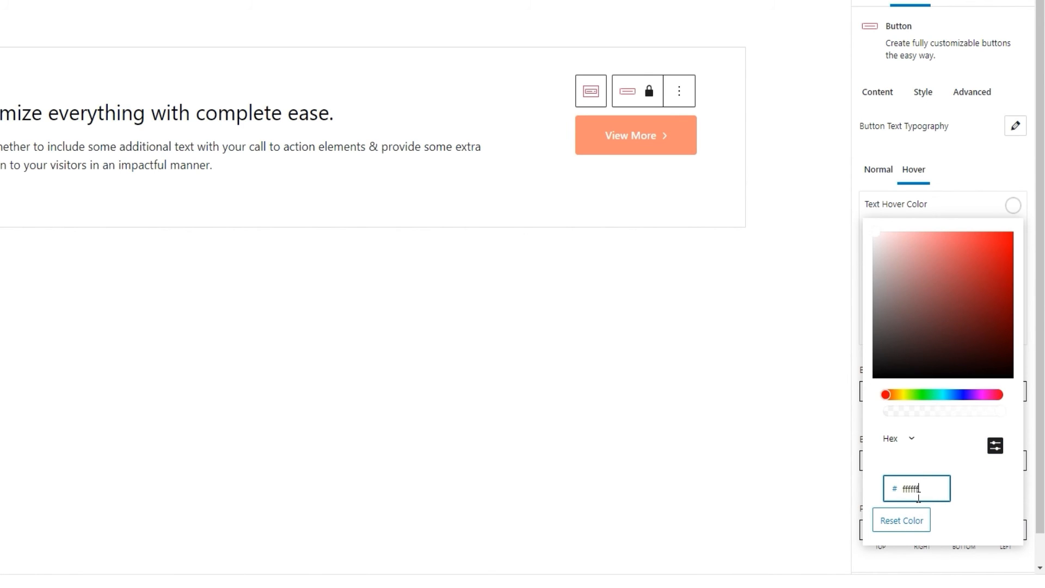
{"action": "left_click", "coordinate": [1012, 208]}
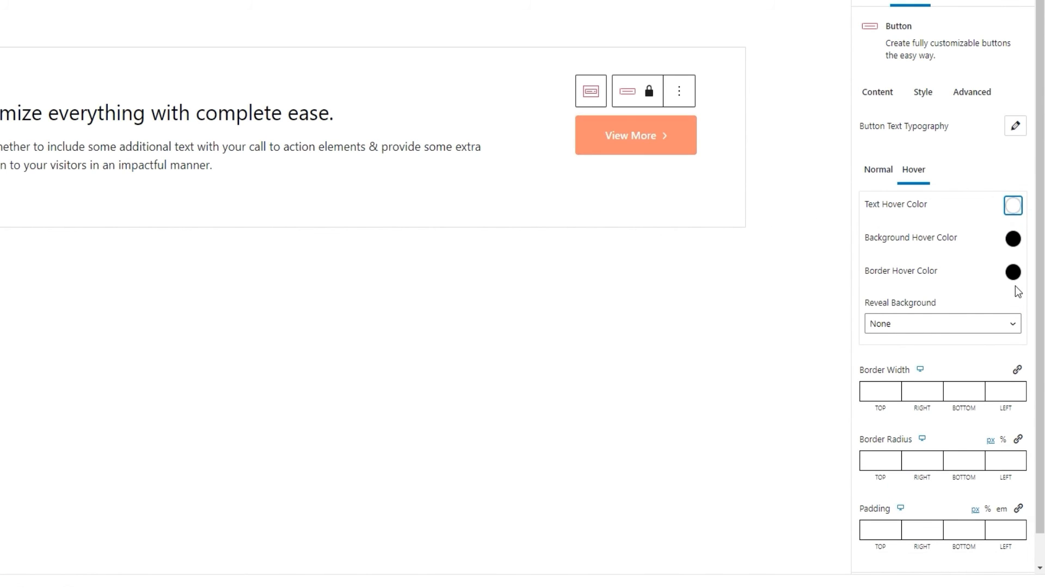
Set the button's background hover color to black, hex 000000.
{"action": "left_click", "coordinate": [1013, 240]}
{"action": "left_click_drag", "start_coordinate": [943, 306], "coordinate": [955, 341]}
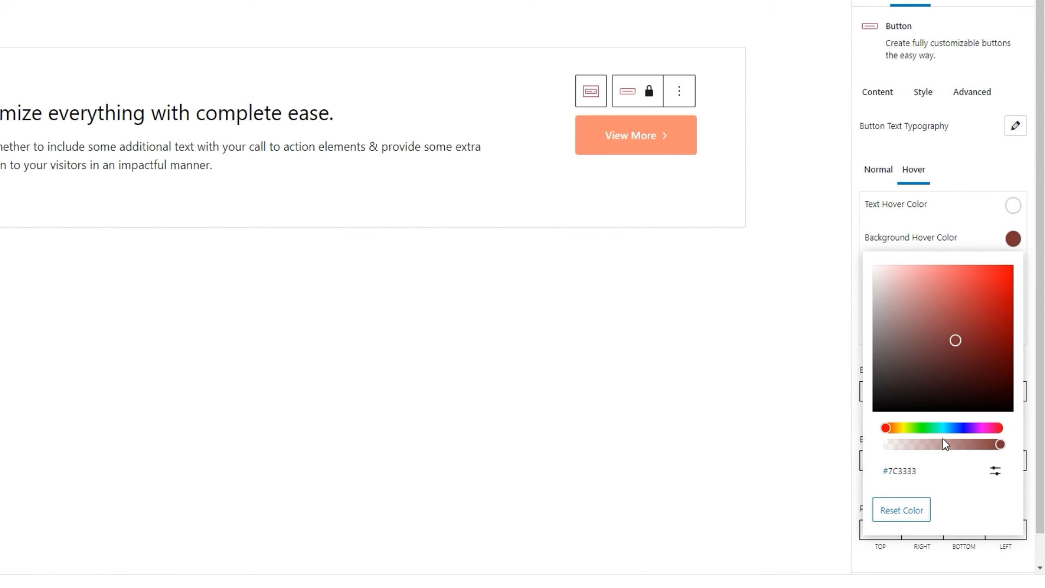
{"action": "left_click", "coordinate": [995, 470]}
{"action": "double_click", "coordinate": [926, 527]}
{"action": "type", "text": "000"}
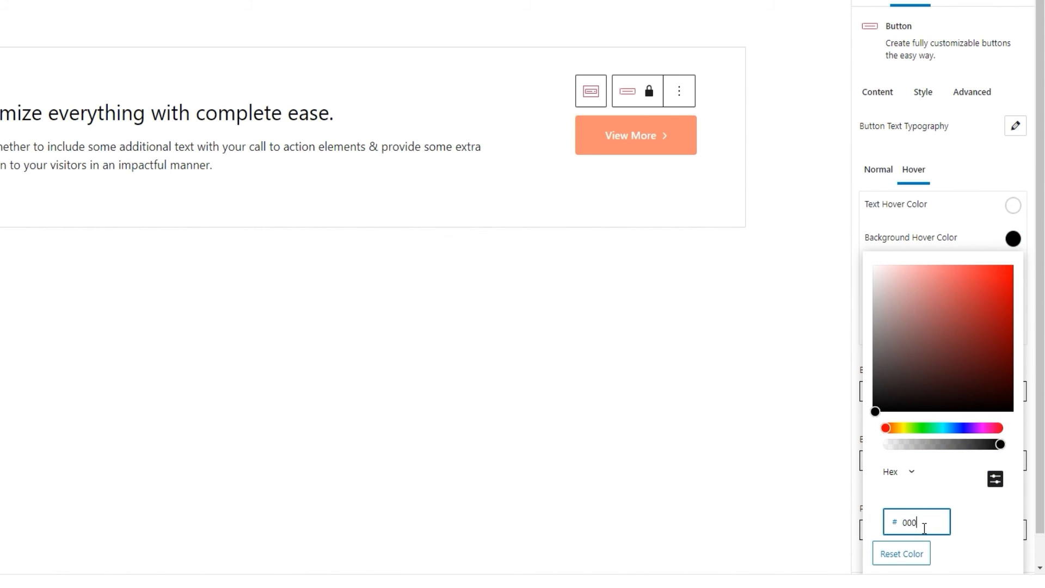
{"action": "type", "text": "000"}
{"action": "left_click", "coordinate": [1012, 238]}
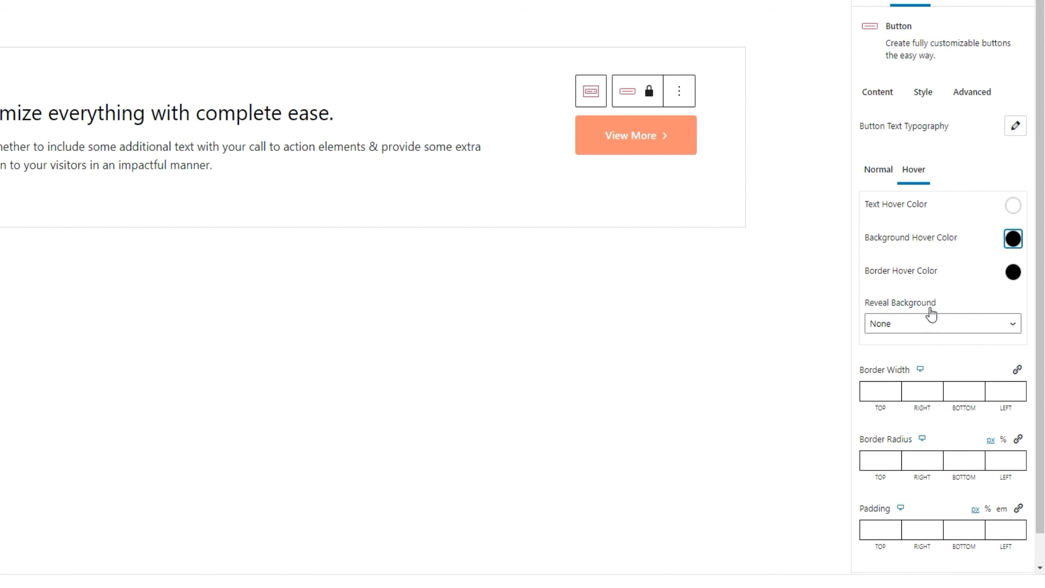
Try the Horizontal and Vertical reveal background effects on the button, then set the option back to None.
{"action": "left_click", "coordinate": [930, 321]}
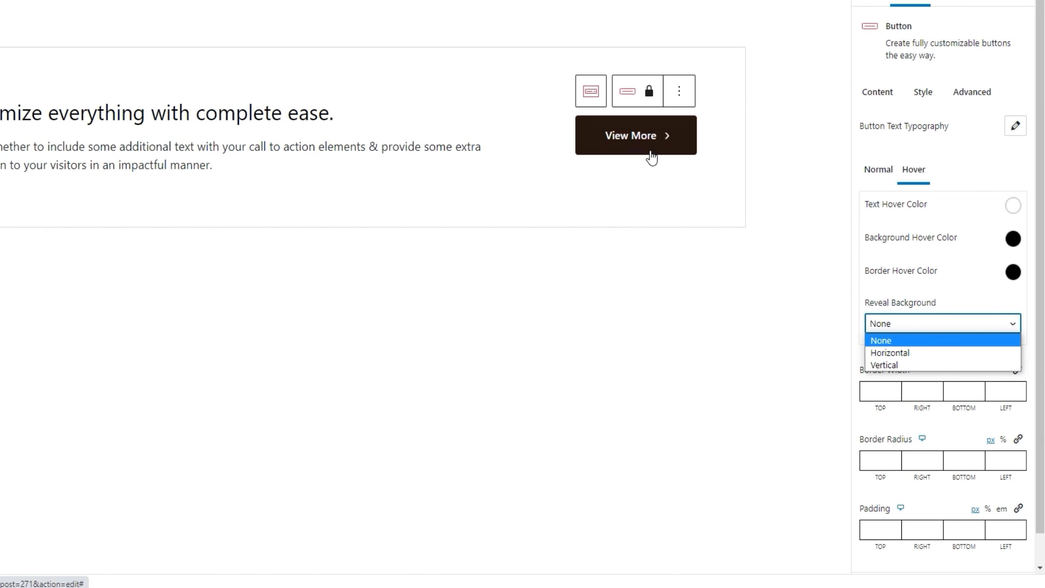
{"action": "left_click", "coordinate": [909, 354]}
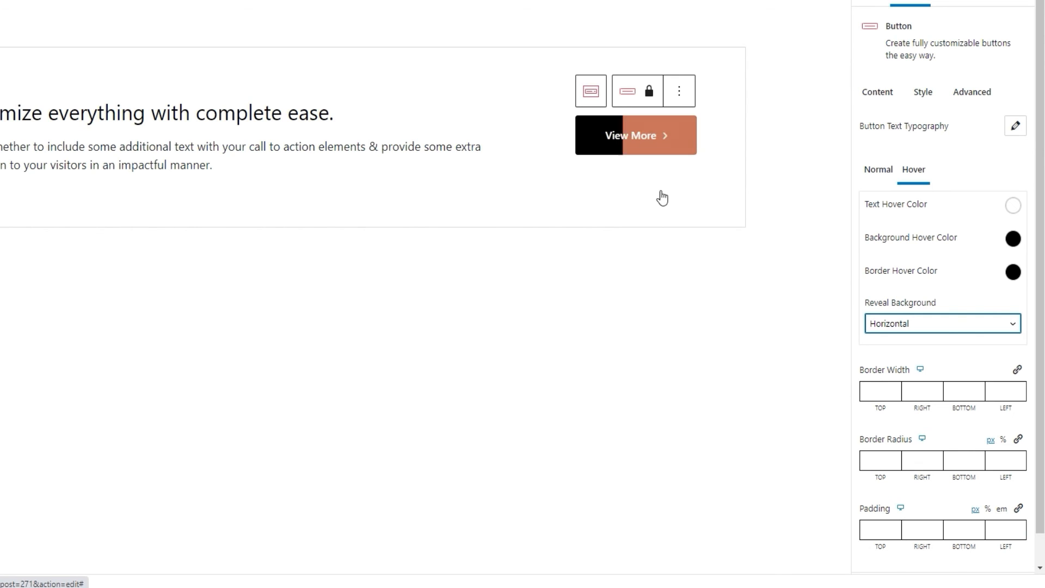
{"action": "left_click", "coordinate": [889, 329]}
{"action": "left_click", "coordinate": [898, 363]}
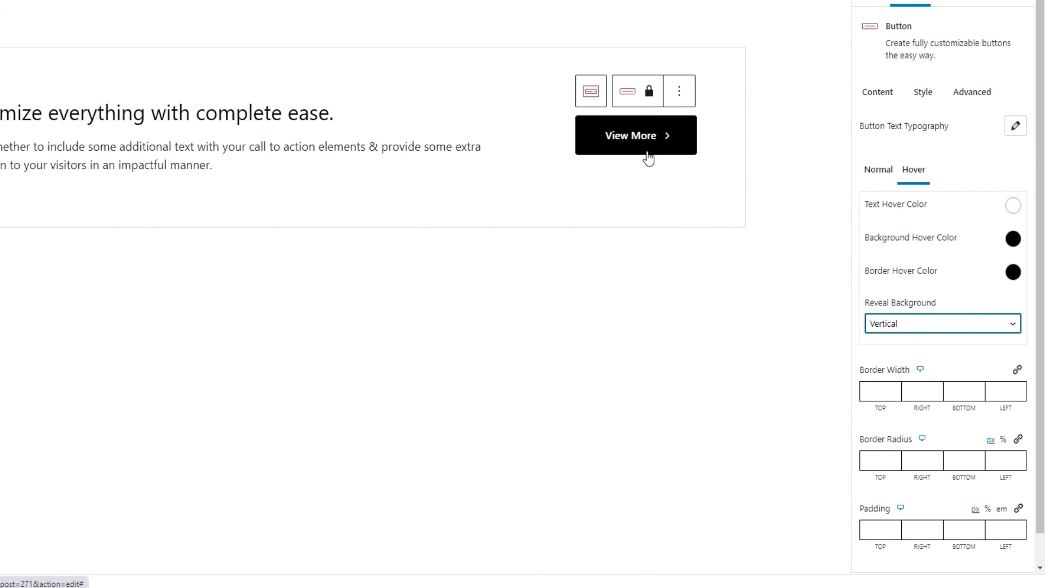
{"action": "left_click", "coordinate": [906, 316]}
{"action": "left_click", "coordinate": [904, 336]}
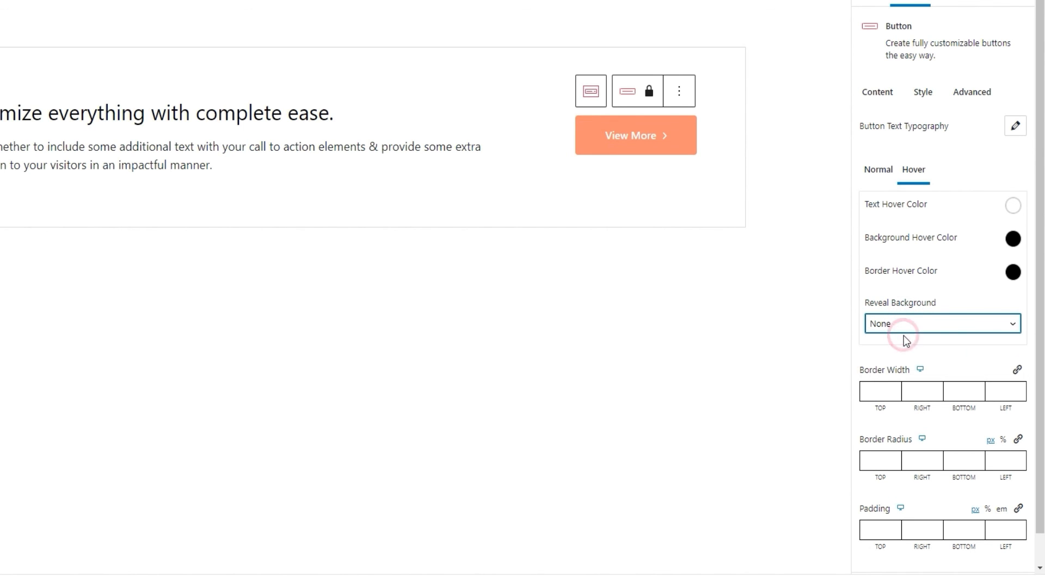
Try a top border radius of 30 px on the button.
{"action": "scroll", "coordinate": [926, 381], "scroll_direction": "down", "scroll_amount": 1}
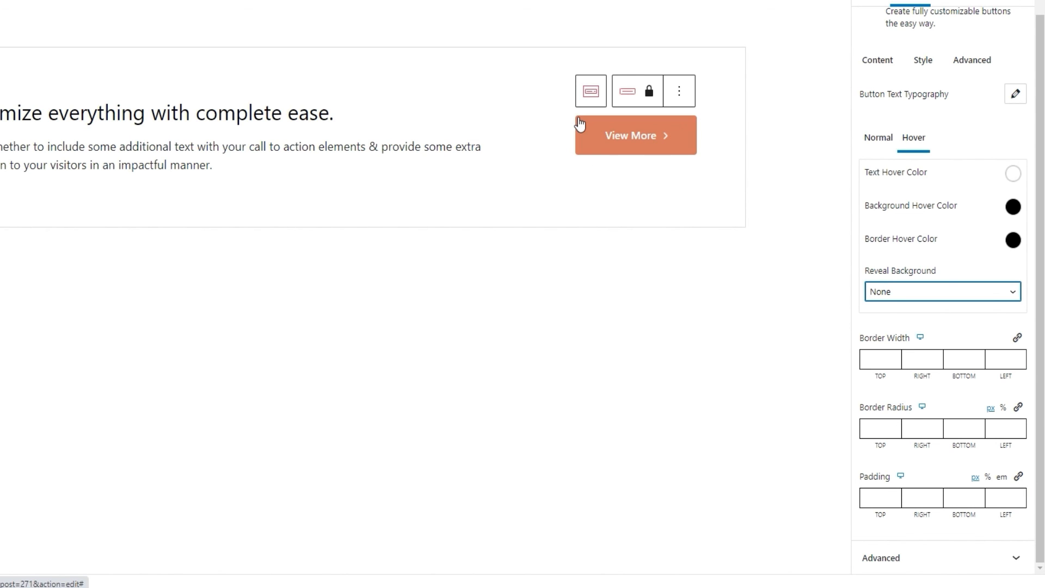
{"action": "left_click", "coordinate": [874, 429]}
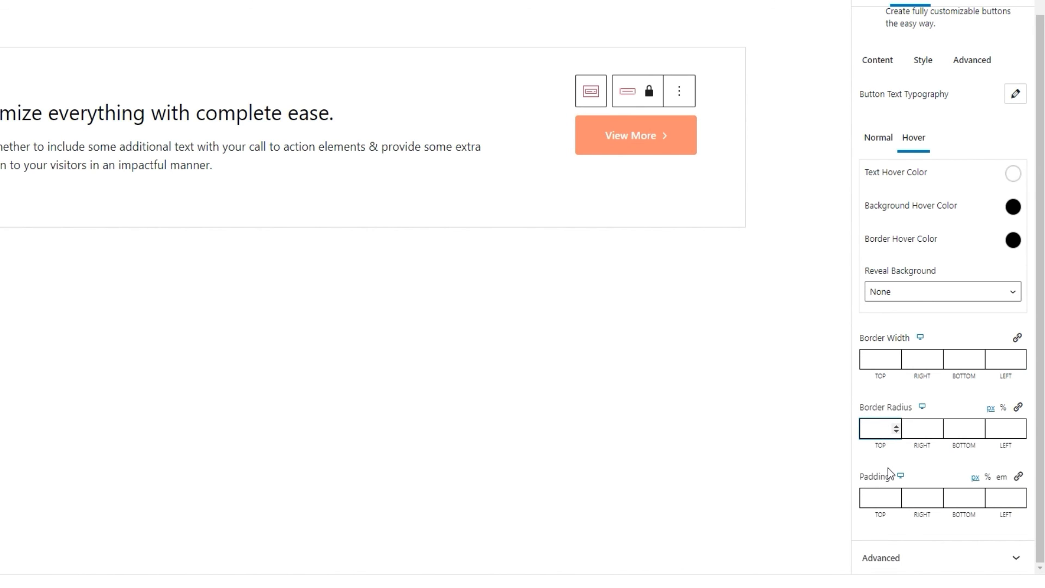
{"action": "type", "text": "30"}
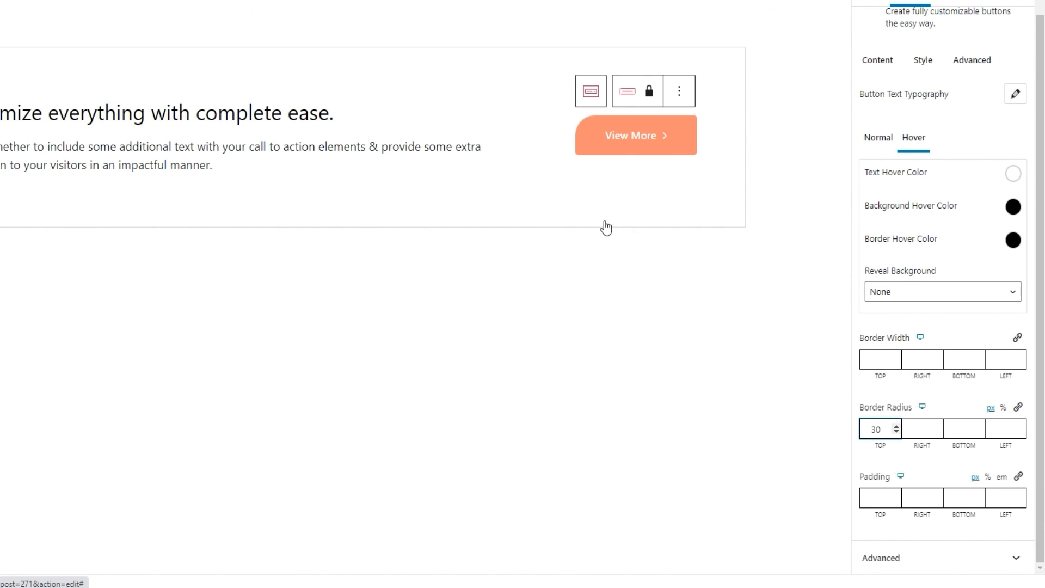
Set the button's border radius to 0 px for the top, right, bottom and left values.
{"action": "double_click", "coordinate": [874, 430]}
{"action": "key", "text": "BackSpace"}
{"action": "type", "text": "0"}
{"action": "left_click", "coordinate": [910, 427]}
{"action": "type", "text": "0"}
{"action": "left_click", "coordinate": [955, 434]}
{"action": "type", "text": "0"}
{"action": "left_click", "coordinate": [989, 430]}
{"action": "type", "text": "0"}
{"action": "left_click", "coordinate": [968, 457]}
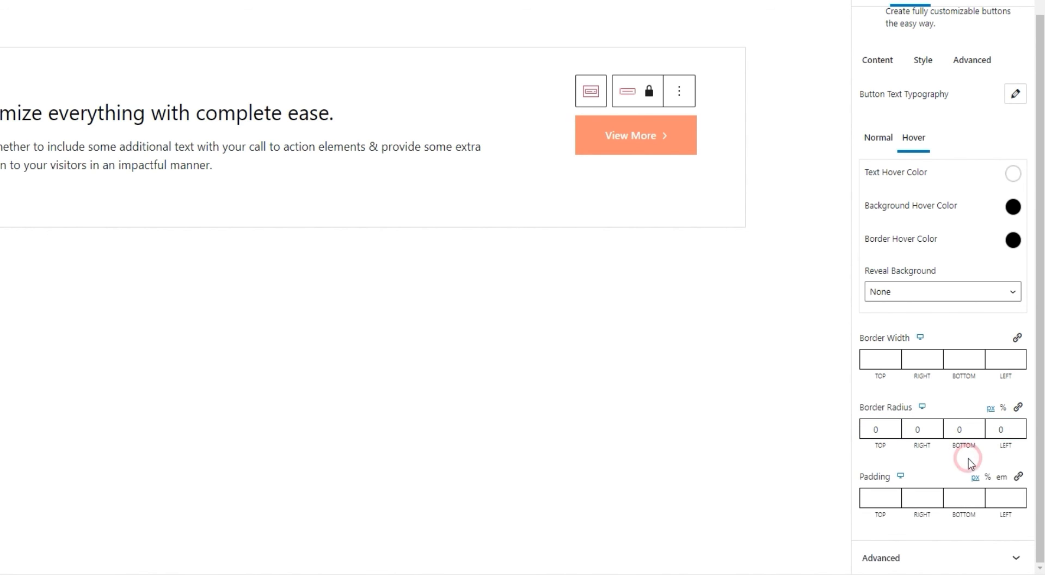
Set the button's padding to 14 px top, 40 px right, 13 px bottom and 40 px left.
{"action": "left_click", "coordinate": [868, 498]}
{"action": "type", "text": "14"}
{"action": "left_click", "coordinate": [912, 498]}
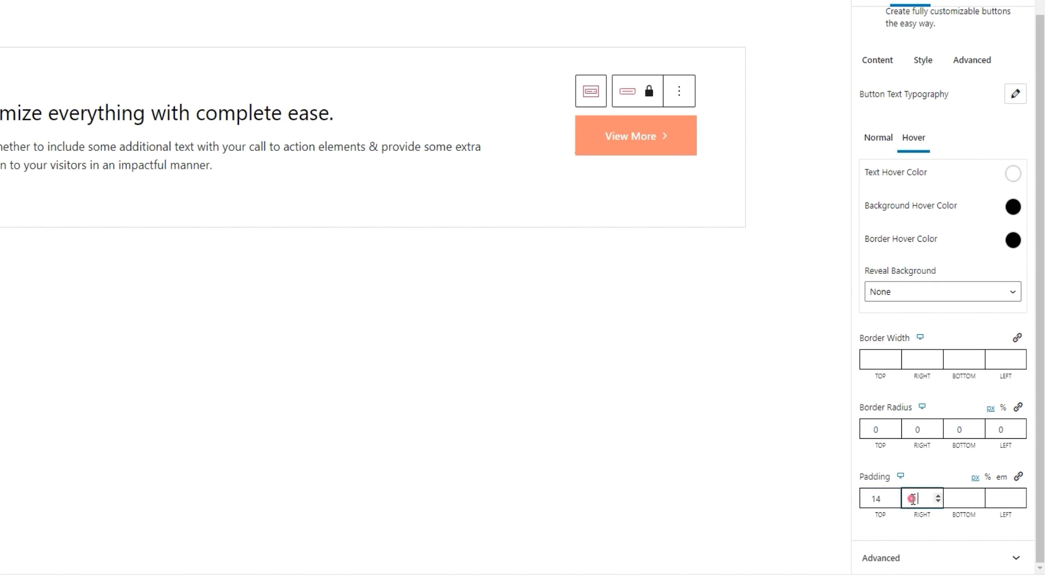
{"action": "type", "text": "40"}
{"action": "left_click", "coordinate": [955, 498]}
{"action": "type", "text": "13"}
{"action": "left_click", "coordinate": [999, 499]}
{"action": "type", "text": "40"}
{"action": "left_click", "coordinate": [920, 466]}
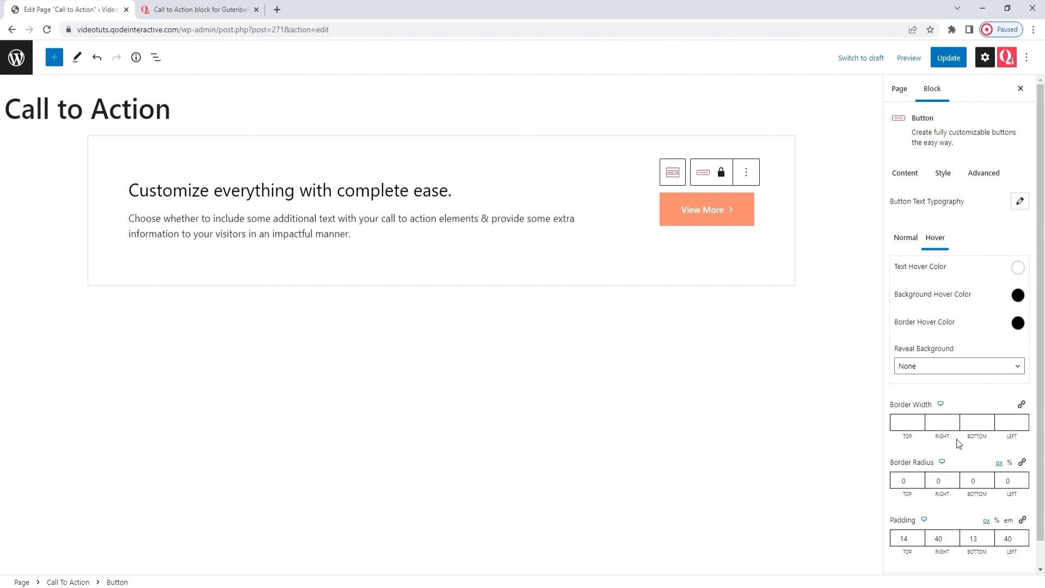
Check the button's advanced settings, deselect the block and update the page.
{"action": "left_click", "coordinate": [983, 172]}
{"action": "mouse_move", "coordinate": [1041, 161]}
{"action": "left_mouse_down"}
{"action": "mouse_move", "coordinate": [1044, 271]}
{"action": "mouse_move", "coordinate": [1044, 147]}
{"action": "left_mouse_up"}
{"action": "left_click", "coordinate": [719, 351]}
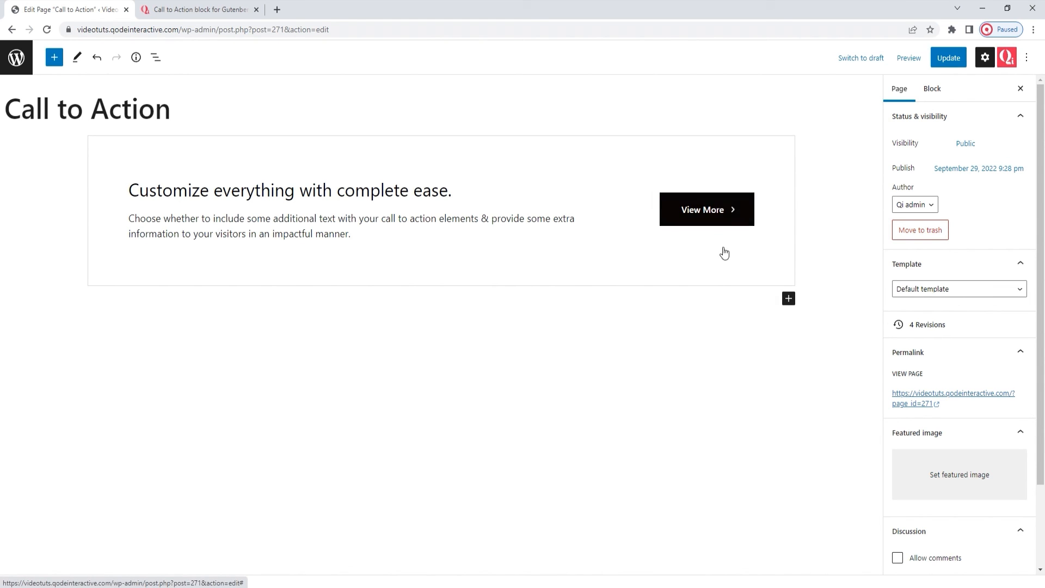
{"action": "left_click", "coordinate": [938, 58]}
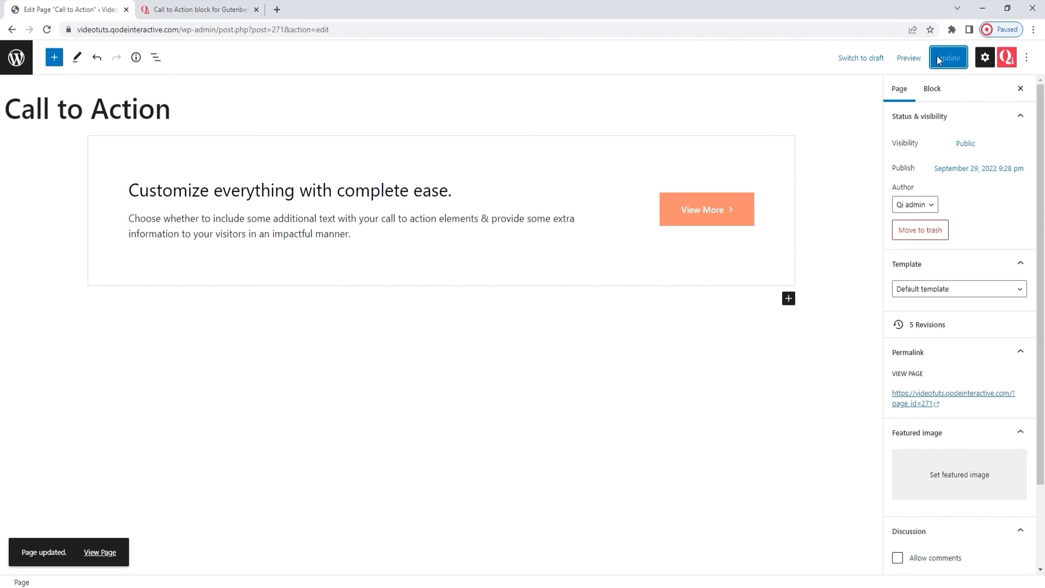
Switch to the Qi Blocks Call to Action demo page and look through its example sections from start to end.
{"action": "left_click", "coordinate": [217, 15]}
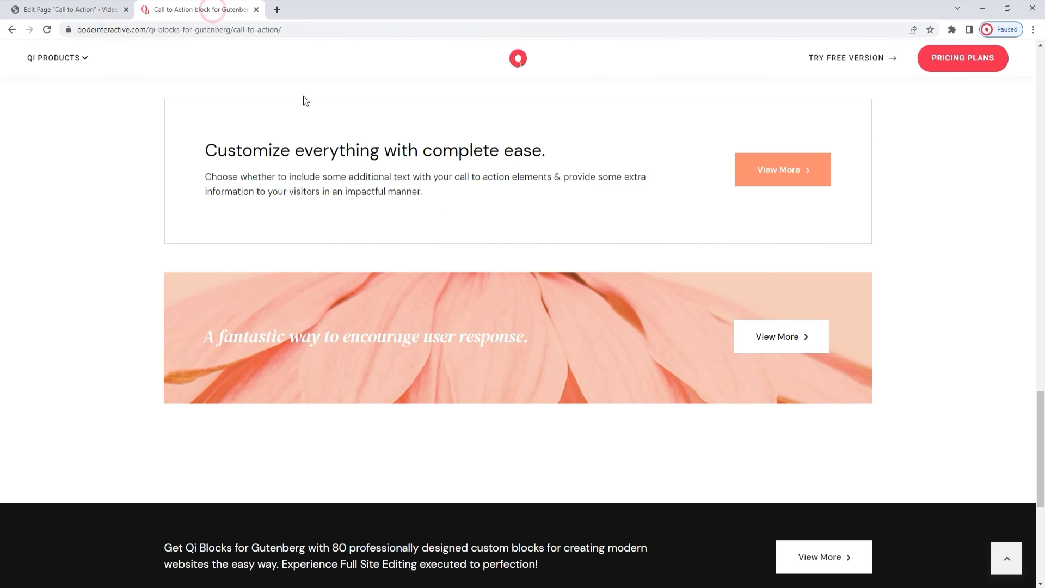
{"action": "left_click", "coordinate": [1009, 566]}
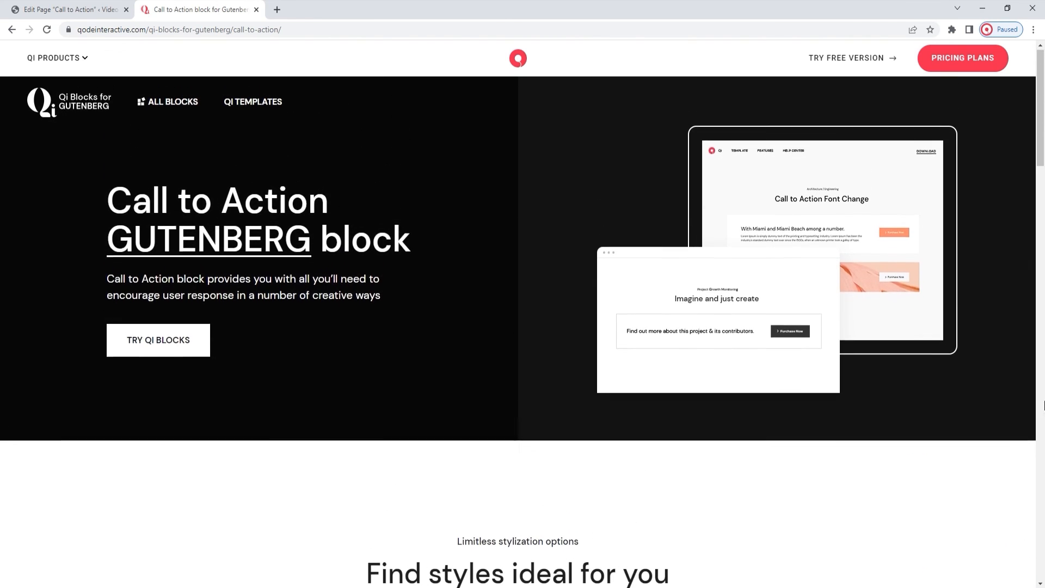
{"action": "left_click_drag", "start_coordinate": [1041, 54], "coordinate": [1042, 168]}
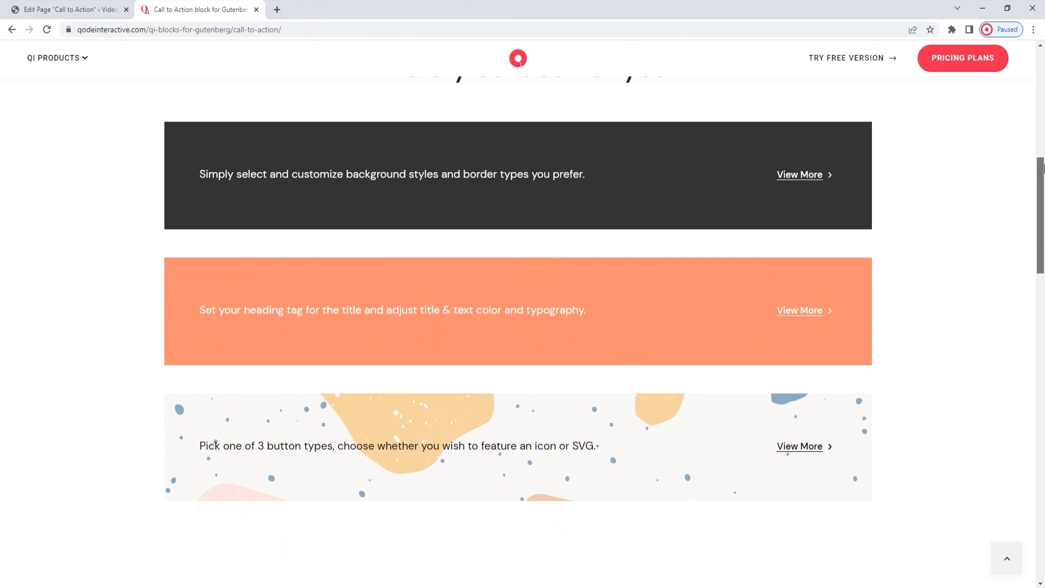
{"action": "left_click_drag", "start_coordinate": [1042, 168], "coordinate": [1043, 266]}
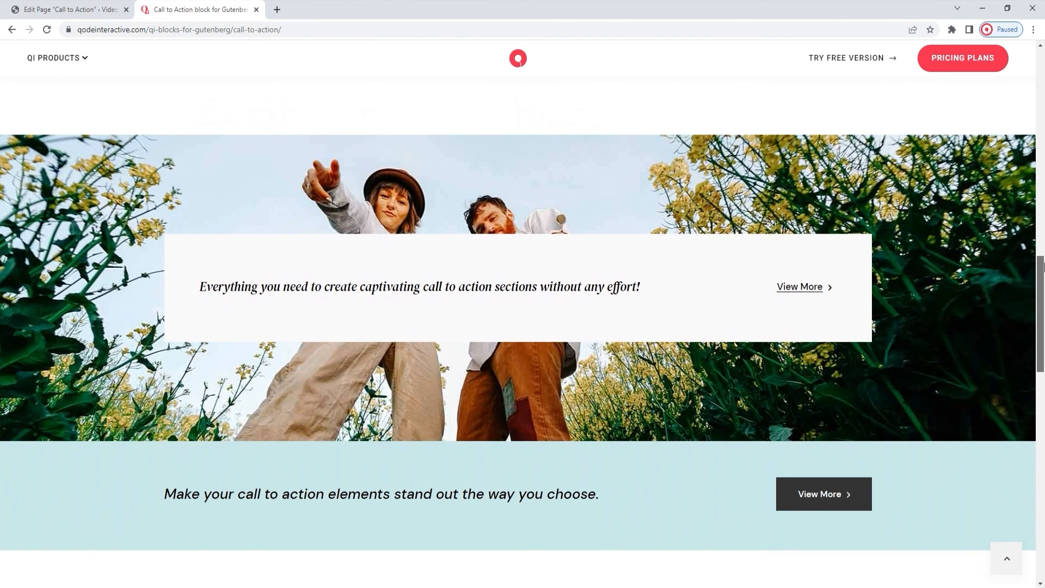
{"action": "left_click_drag", "start_coordinate": [1044, 266], "coordinate": [1044, 376]}
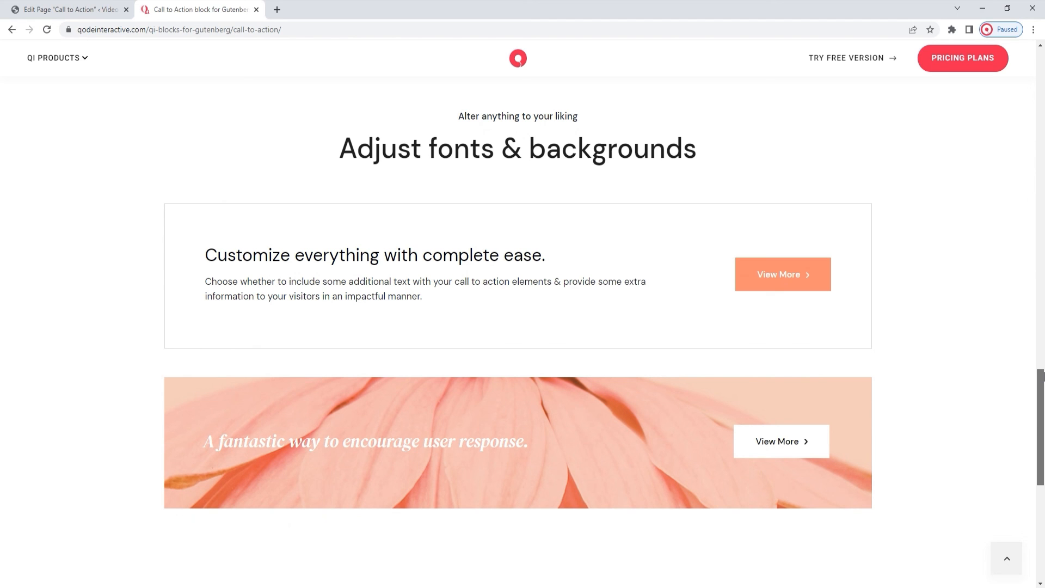
{"action": "left_click_drag", "start_coordinate": [1043, 376], "coordinate": [1043, 401]}
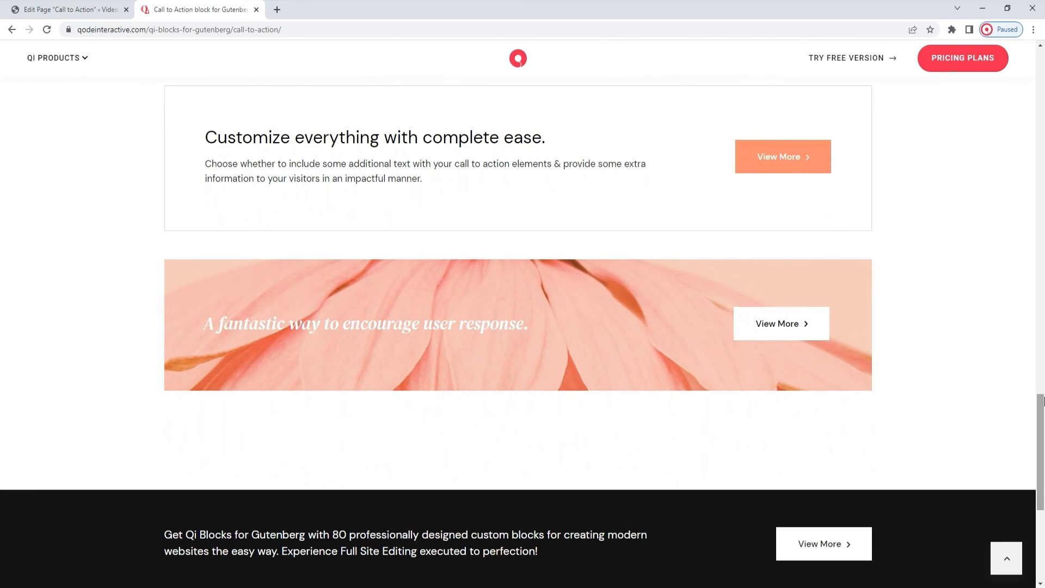